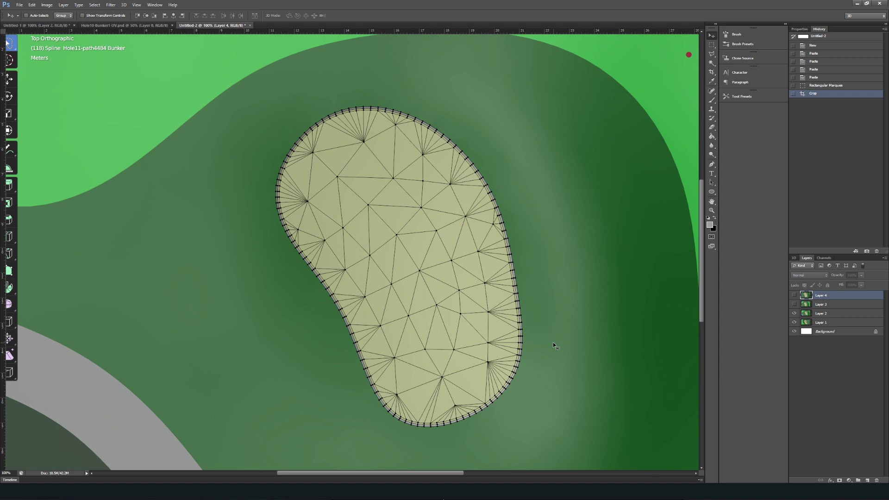
Step: Compare the bunker mesh versions by toggling Layer 3's visibility and showing Layer 4
{"action": "scroll", "coordinate": [554, 341], "scroll_direction": "up", "scroll_amount": 2}
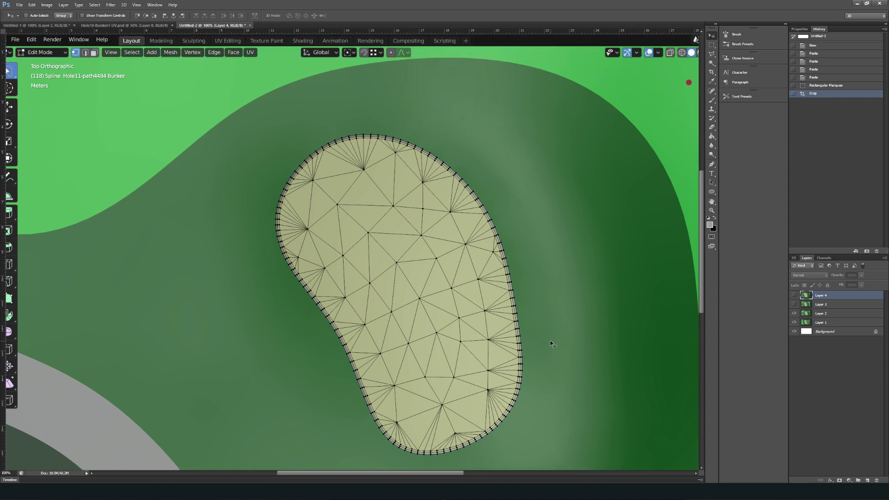
{"action": "left_click", "coordinate": [540, 344]}
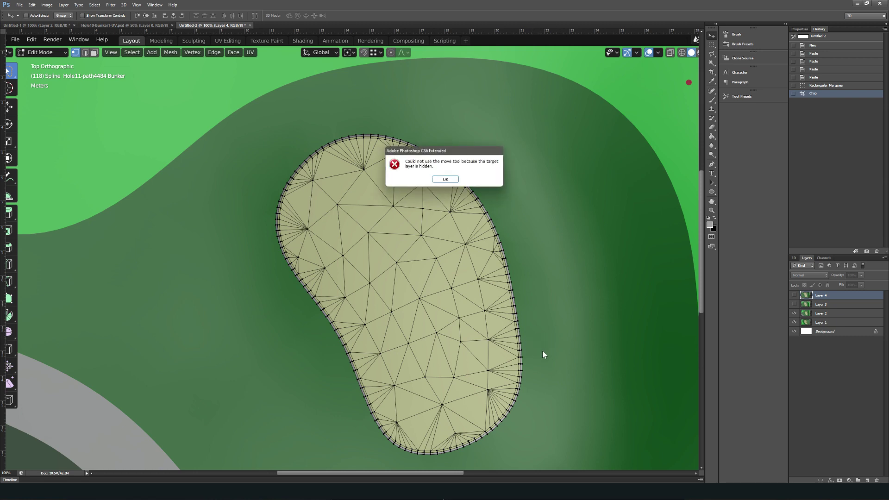
{"action": "left_click", "coordinate": [445, 179]}
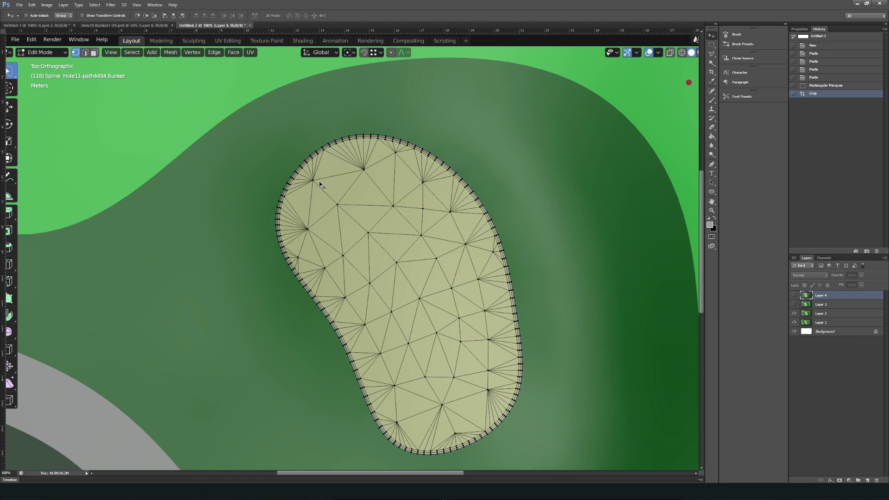
{"action": "left_click", "coordinate": [795, 304]}
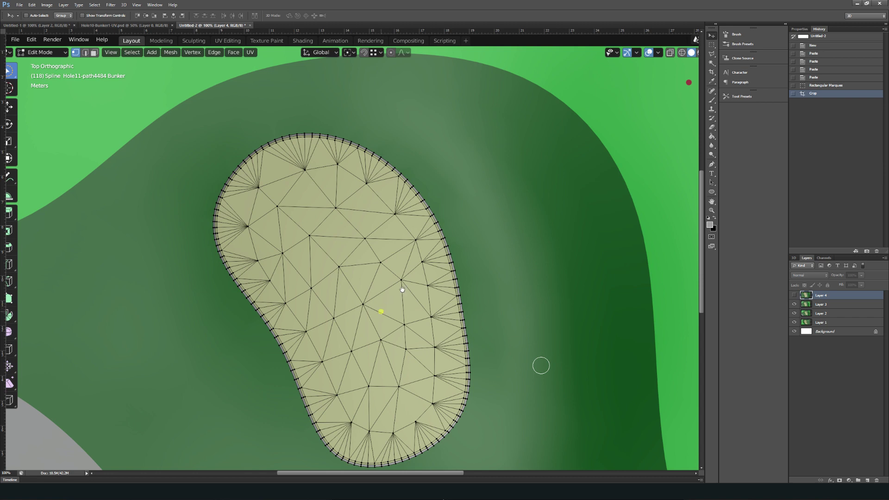
{"action": "left_click_drag", "start_coordinate": [394, 294], "coordinate": [450, 251]}
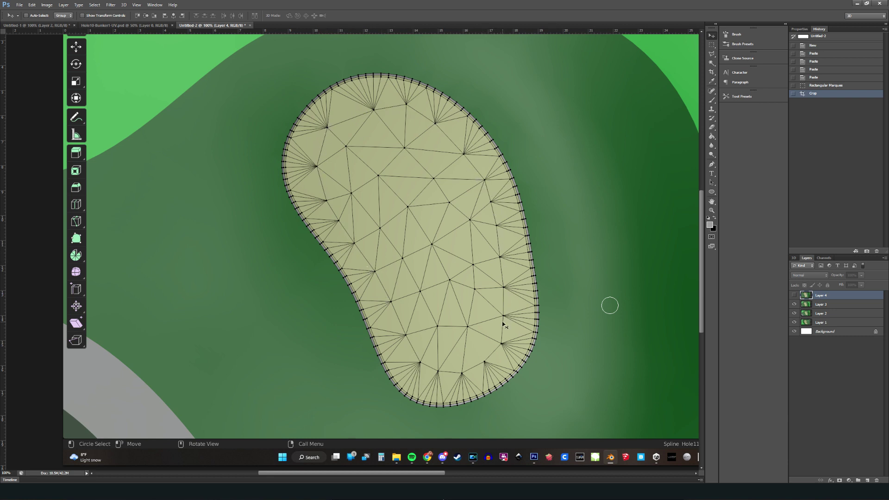
{"action": "left_click", "coordinate": [794, 306]}
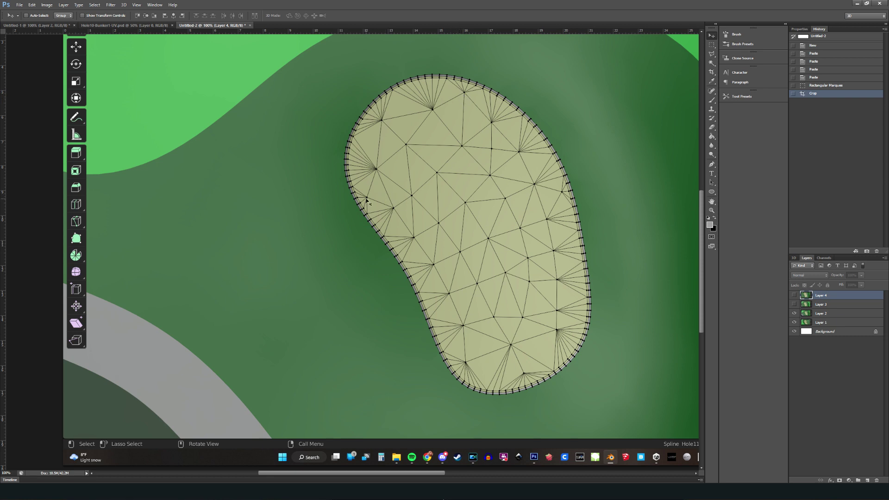
{"action": "left_click", "coordinate": [794, 306]}
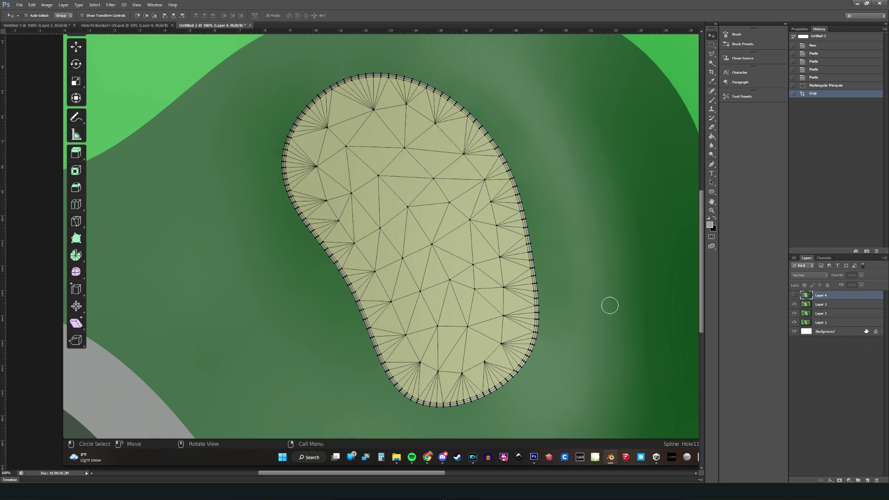
{"action": "left_click", "coordinate": [794, 296]}
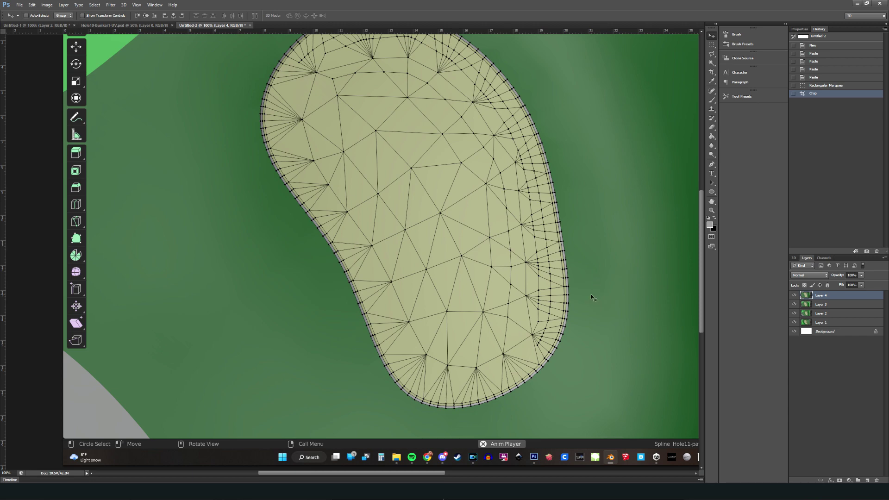
Step: Switch to Blender and examine the width of the bunker's green blend band along its edge in the path9661 mesh
{"action": "key", "text": "alt+Tab"}
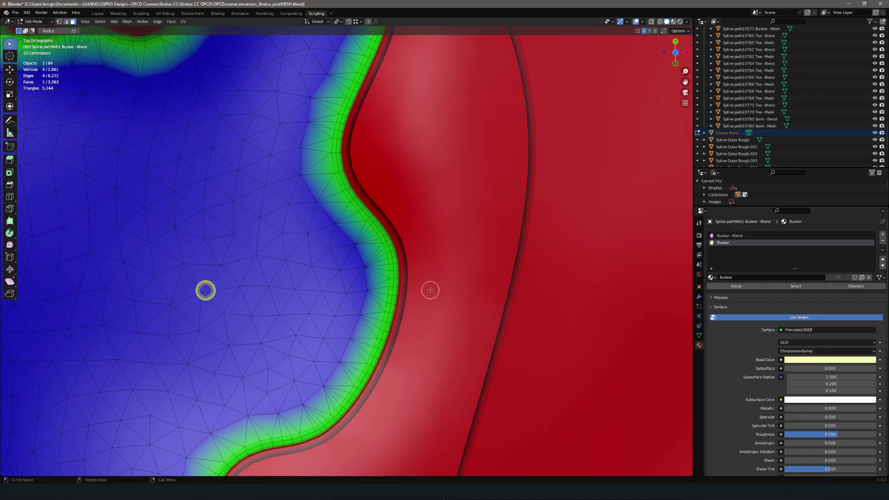
{"action": "scroll", "coordinate": [384, 288], "scroll_direction": "down", "scroll_amount": 5}
{"action": "scroll", "coordinate": [290, 248], "scroll_direction": "up", "scroll_amount": 2}
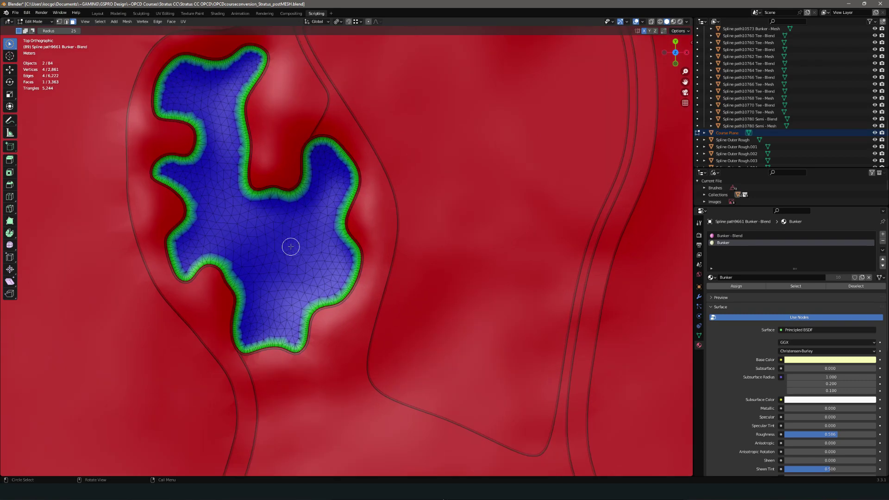
{"action": "scroll", "coordinate": [338, 306], "scroll_direction": "up", "scroll_amount": 5}
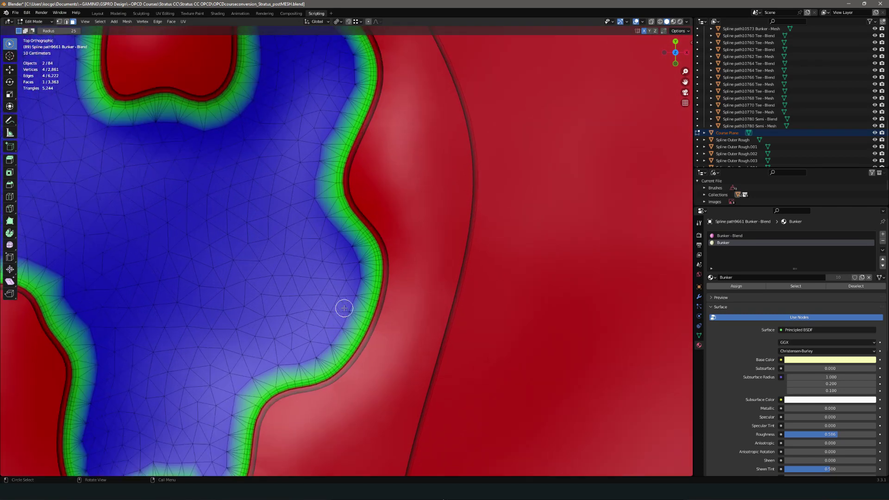
{"action": "scroll", "coordinate": [371, 317], "scroll_direction": "up", "scroll_amount": 3}
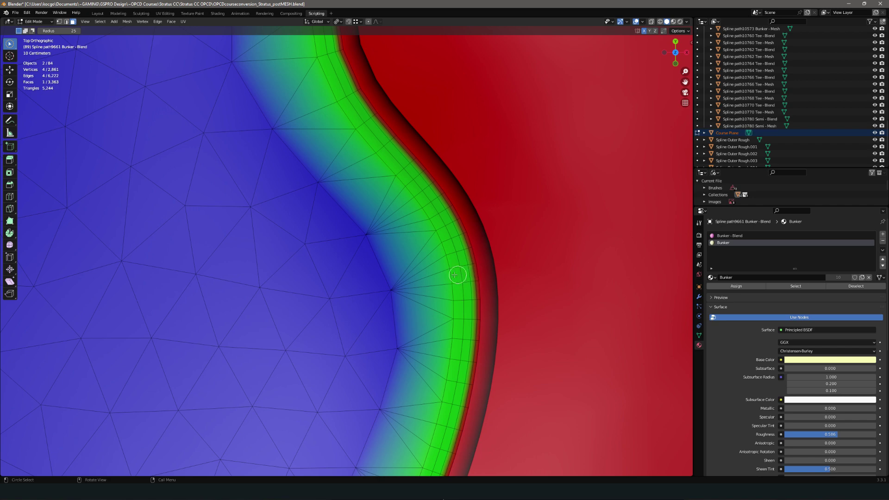
{"action": "scroll", "coordinate": [396, 300], "scroll_direction": "down", "scroll_amount": 4}
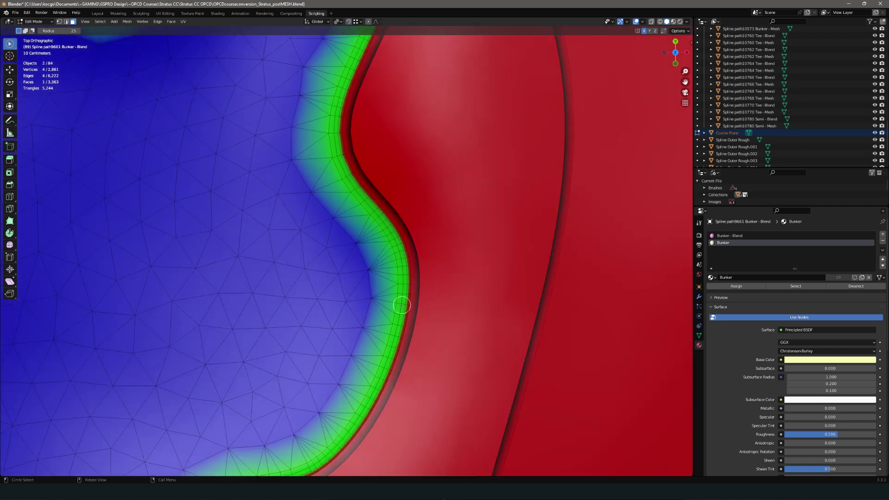
{"action": "scroll", "coordinate": [400, 306], "scroll_direction": "down", "scroll_amount": 2}
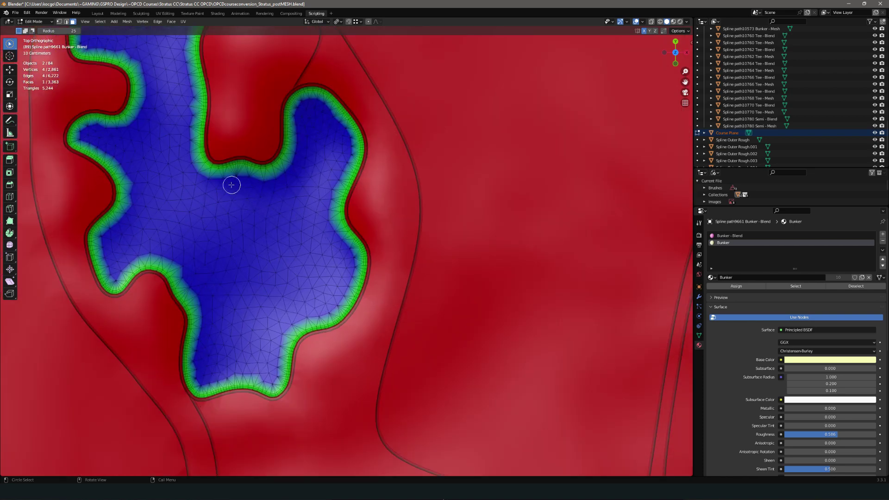
{"action": "scroll", "coordinate": [246, 389], "scroll_direction": "up", "scroll_amount": 4}
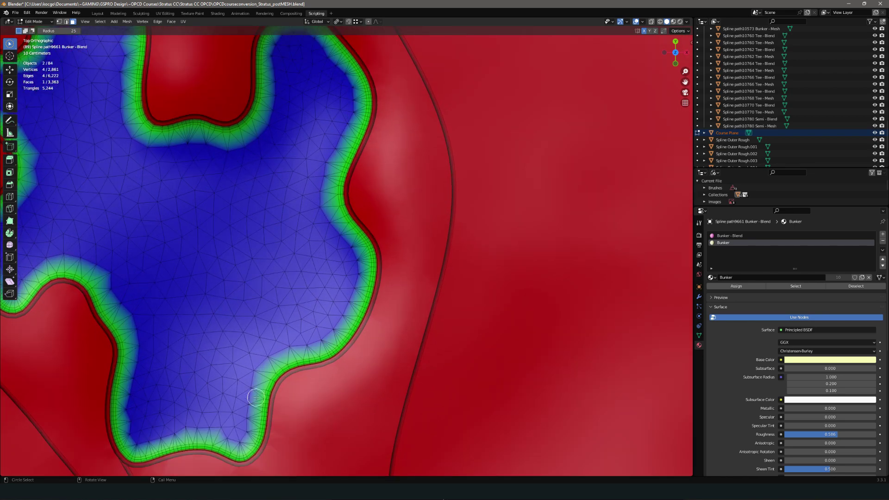
{"action": "scroll", "coordinate": [269, 402], "scroll_direction": "up", "scroll_amount": 2}
{"action": "middle_click_drag", "start_coordinate": [254, 417], "coordinate": [399, 264], "text": "shift"}
{"action": "middle_click_drag", "start_coordinate": [292, 198], "coordinate": [298, 230], "text": "shift"}
{"action": "scroll", "coordinate": [299, 218], "scroll_direction": "up", "scroll_amount": 3}
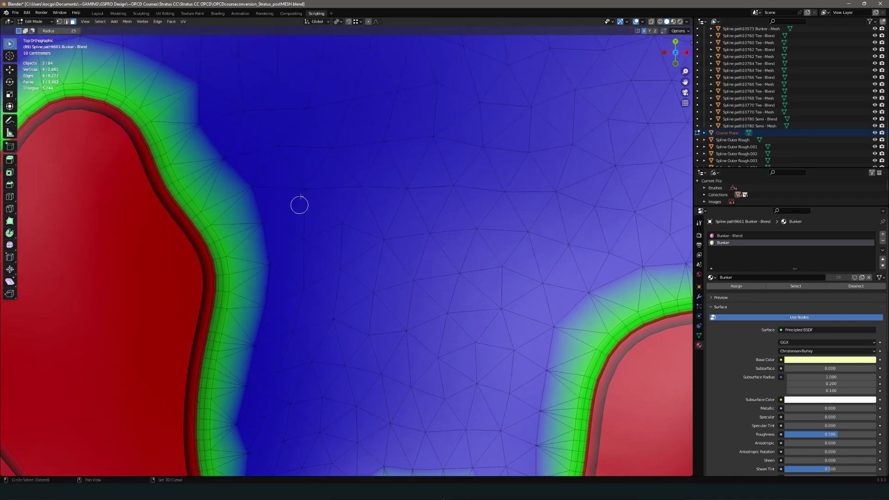
{"action": "scroll", "coordinate": [284, 334], "scroll_direction": "down", "scroll_amount": 2}
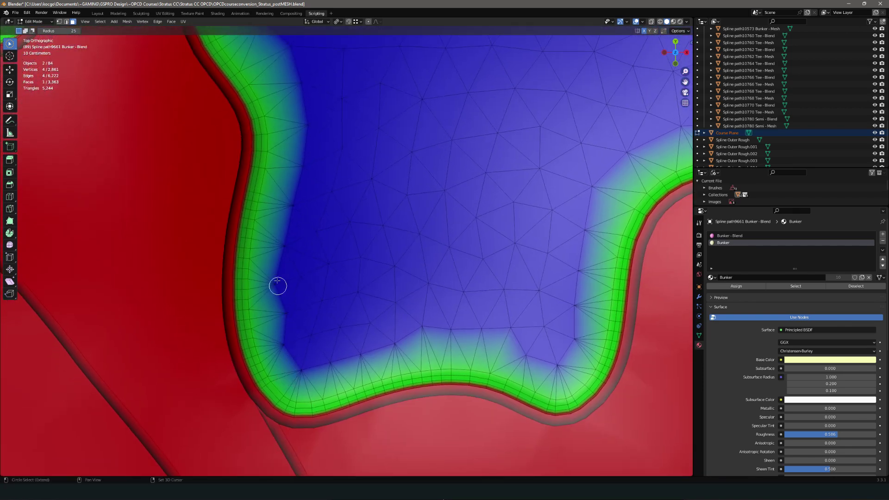
{"action": "middle_click_drag", "start_coordinate": [329, 148], "coordinate": [401, 399], "text": "shift"}
{"action": "middle_click_drag", "start_coordinate": [96, 214], "coordinate": [341, 327], "text": "shift"}
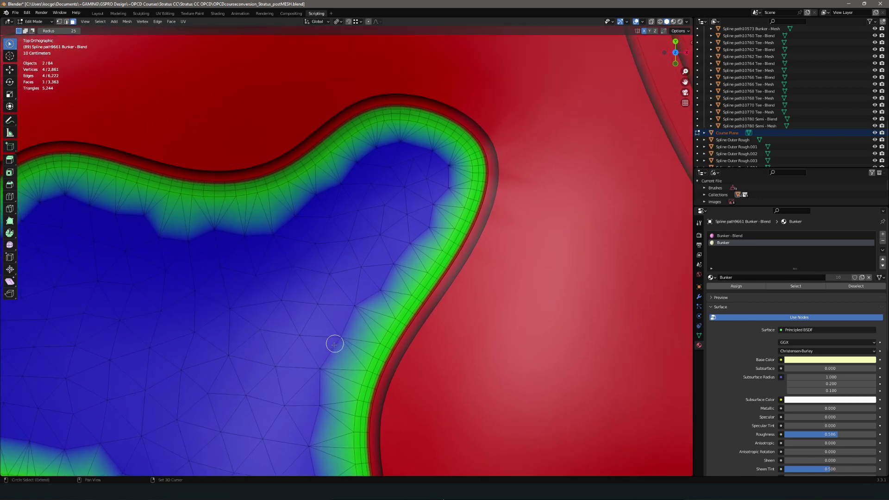
{"action": "middle_click_drag", "start_coordinate": [297, 406], "coordinate": [250, 174], "text": "shift"}
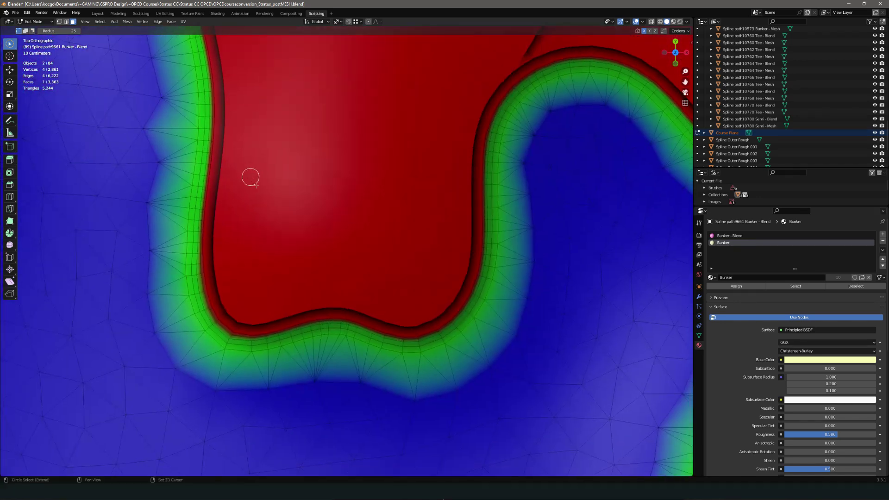
{"action": "middle_click_drag", "start_coordinate": [440, 313], "coordinate": [403, 381], "text": "shift"}
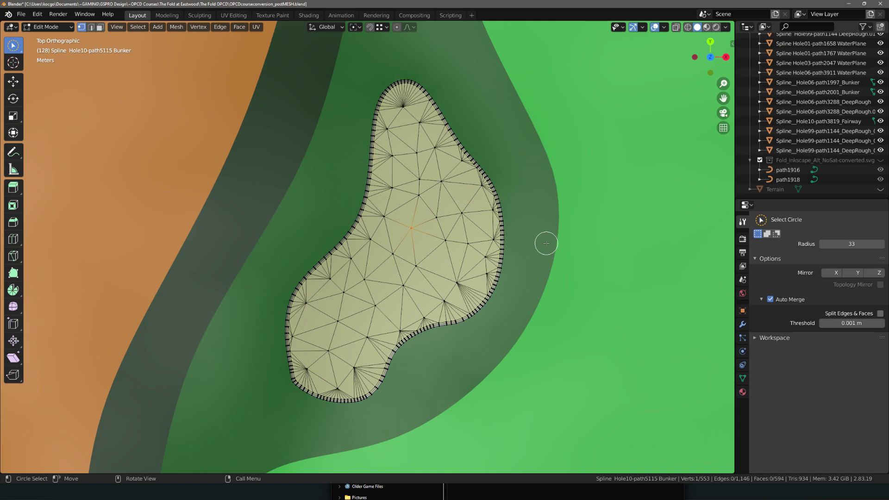
Step: Select the four inner vertices along the Hole10-path5115 bunker's concave side and inspect their line in edge and vertex selection modes
{"action": "scroll", "coordinate": [498, 290], "scroll_direction": "up", "scroll_amount": 6}
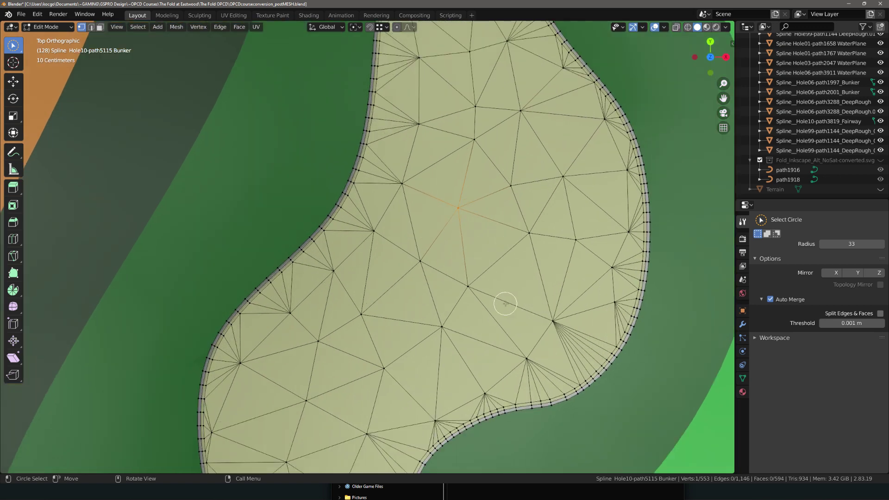
{"action": "middle_click_drag", "start_coordinate": [579, 276], "coordinate": [292, 211], "text": "shift"}
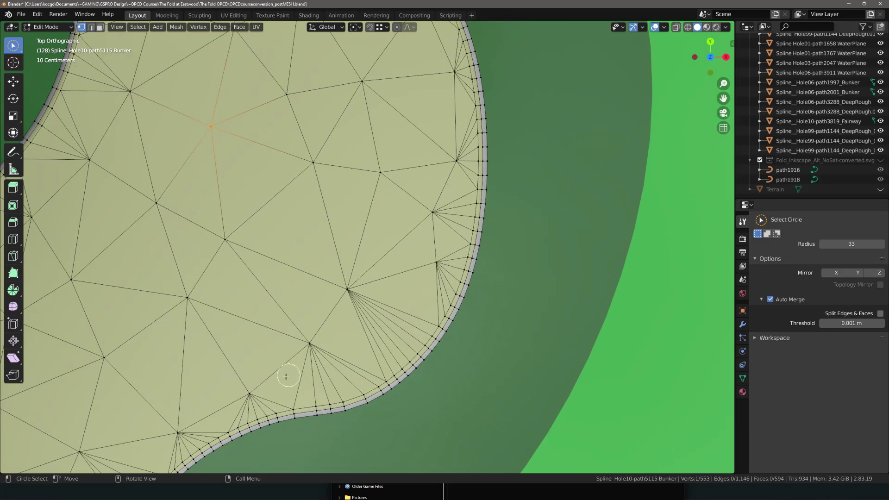
{"action": "middle_click_drag", "start_coordinate": [230, 388], "coordinate": [392, 165], "text": "shift"}
{"action": "middle_click_drag", "start_coordinate": [348, 223], "coordinate": [505, 213], "text": "shift"}
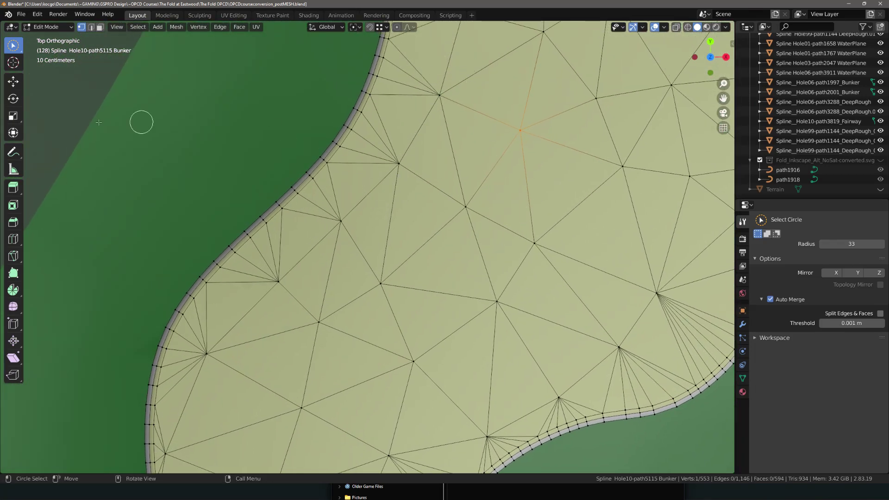
{"action": "mouse_move", "coordinate": [448, 77]}
{"action": "left_mouse_down"}
{"action": "mouse_move", "coordinate": [343, 216]}
{"action": "mouse_move", "coordinate": [263, 288]}
{"action": "left_mouse_up"}
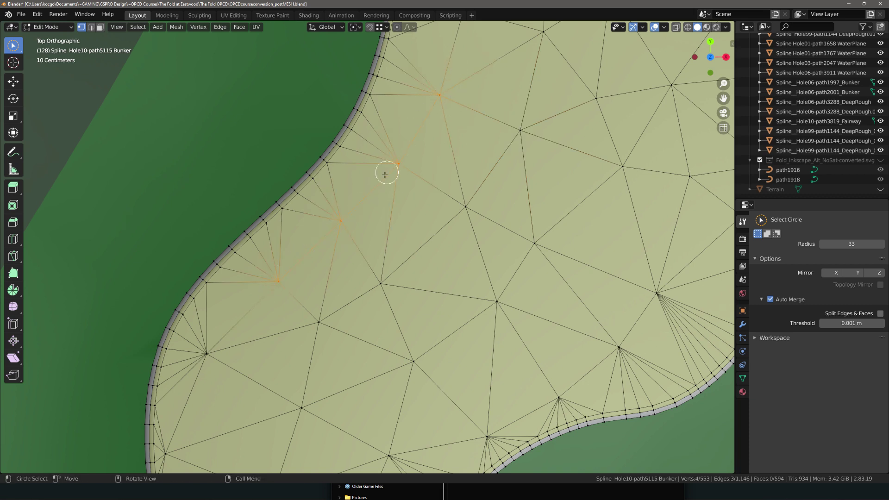
{"action": "key", "text": "2"}
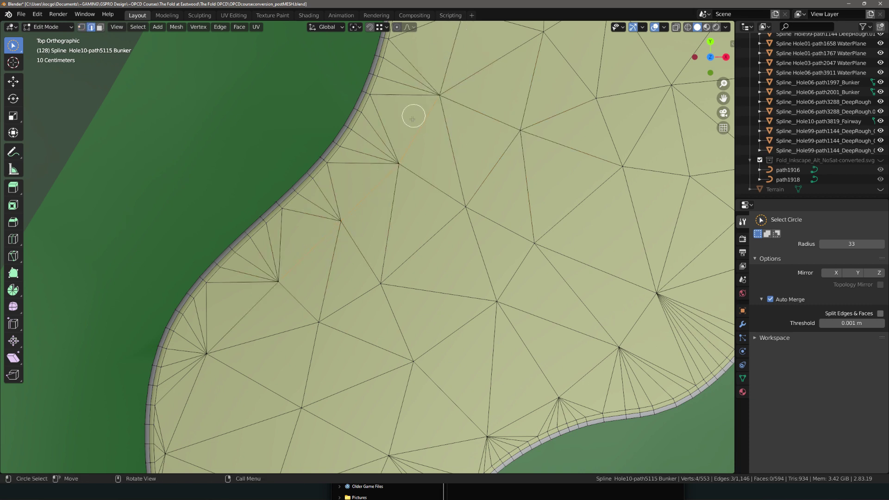
{"action": "scroll", "coordinate": [310, 253], "scroll_direction": "up", "scroll_amount": 4}
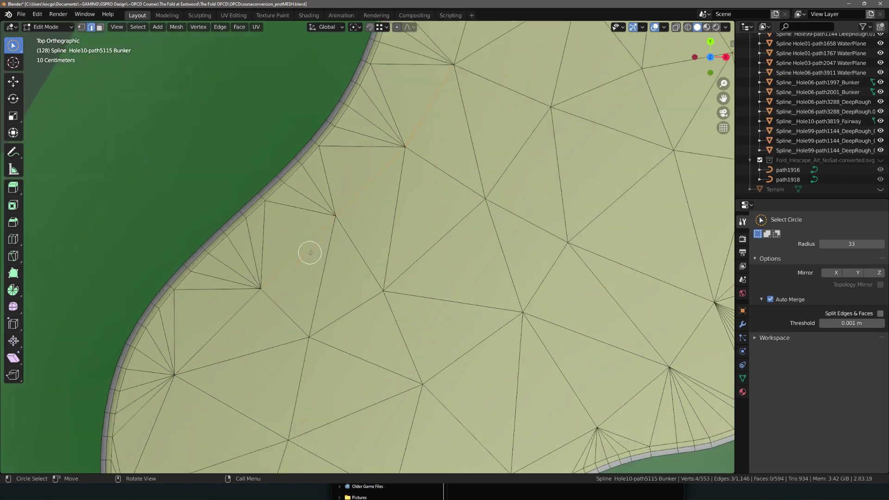
{"action": "scroll", "coordinate": [296, 178], "scroll_direction": "down", "scroll_amount": 5}
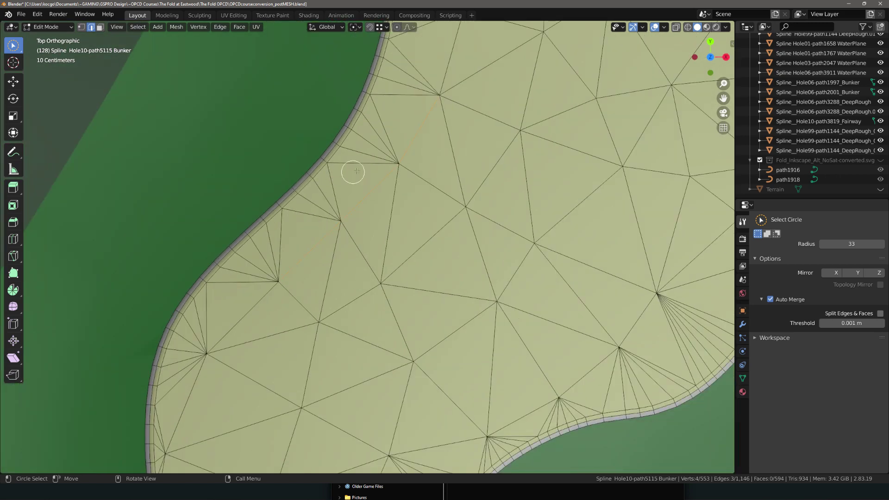
{"action": "key", "text": "1"}
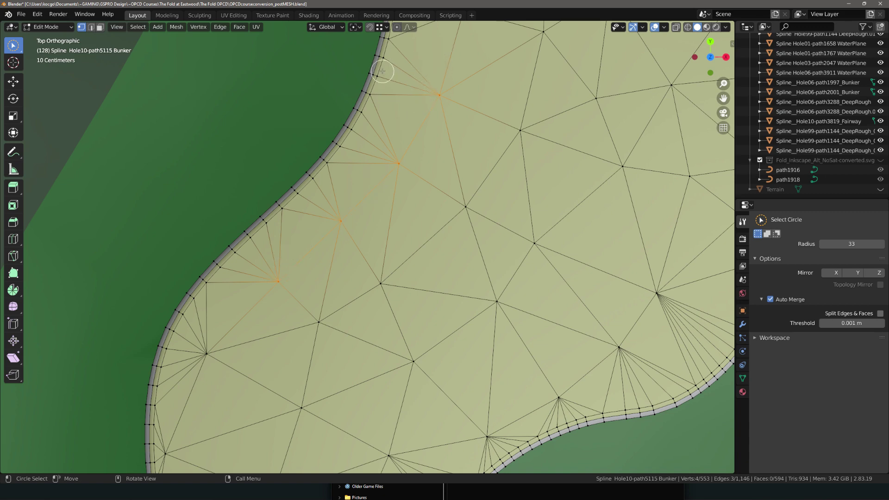
{"action": "scroll", "coordinate": [246, 361], "scroll_direction": "down", "scroll_amount": 2}
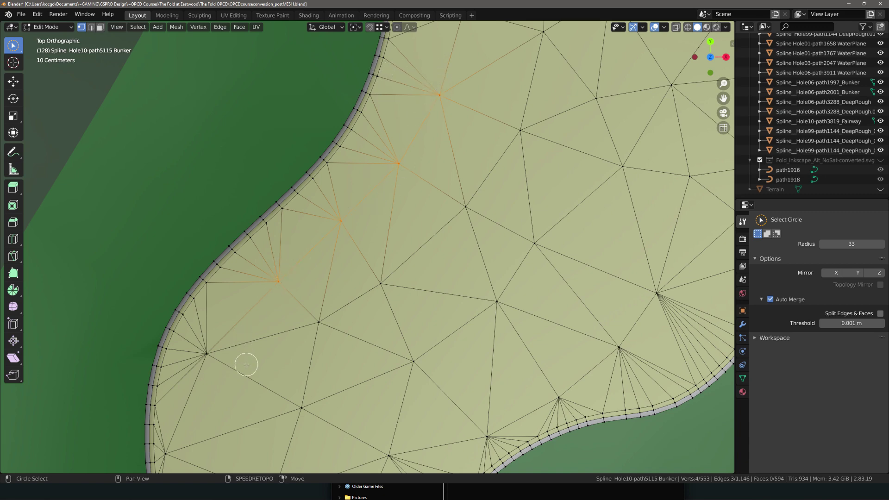
Step: Vertex-slide the two inner vertices beside the bunker's lower-left border inward, by factors of about 0.28 and 0.21
{"action": "middle_click_drag", "start_coordinate": [245, 361], "coordinate": [369, 91], "text": "shift"}
{"action": "scroll", "coordinate": [314, 171], "scroll_direction": "up", "scroll_amount": 1}
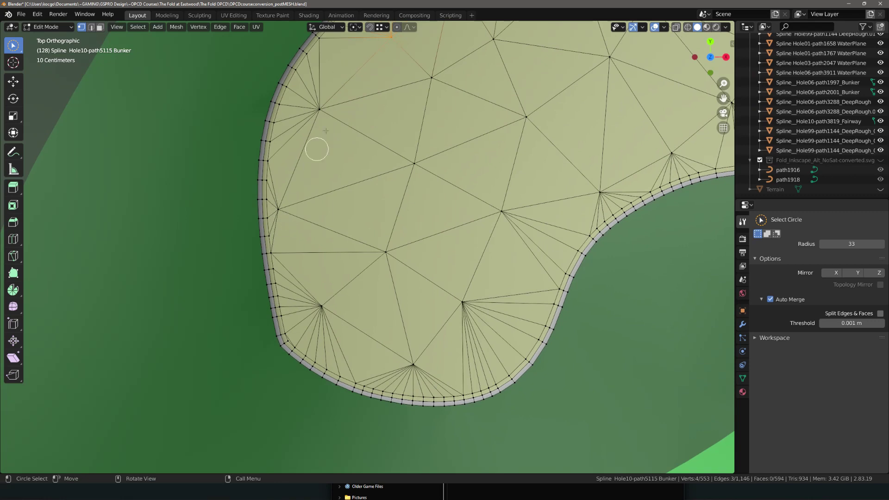
{"action": "middle_click_drag", "start_coordinate": [361, 95], "coordinate": [353, 131], "text": "shift"}
{"action": "left_click", "coordinate": [275, 243]}
{"action": "key", "text": "shift+v"}
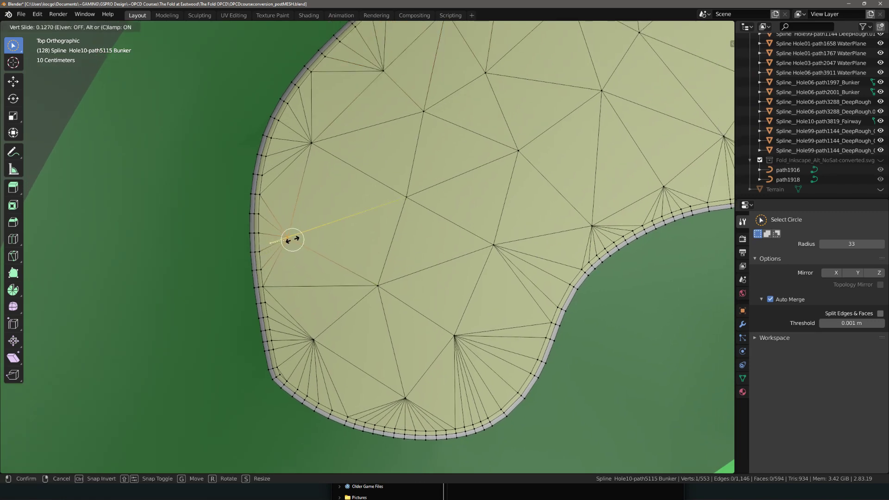
{"action": "left_click", "coordinate": [314, 234]}
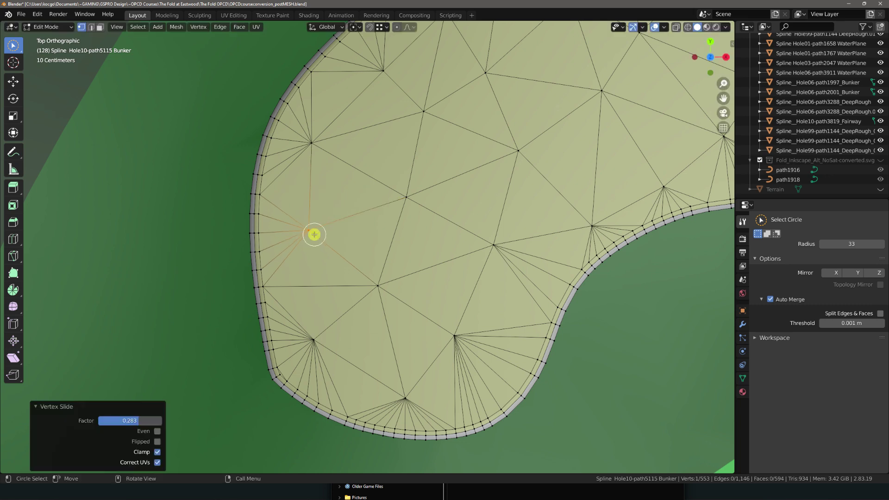
{"action": "left_click", "coordinate": [312, 340]}
{"action": "key", "text": "shift+v"}
{"action": "left_click", "coordinate": [329, 331]}
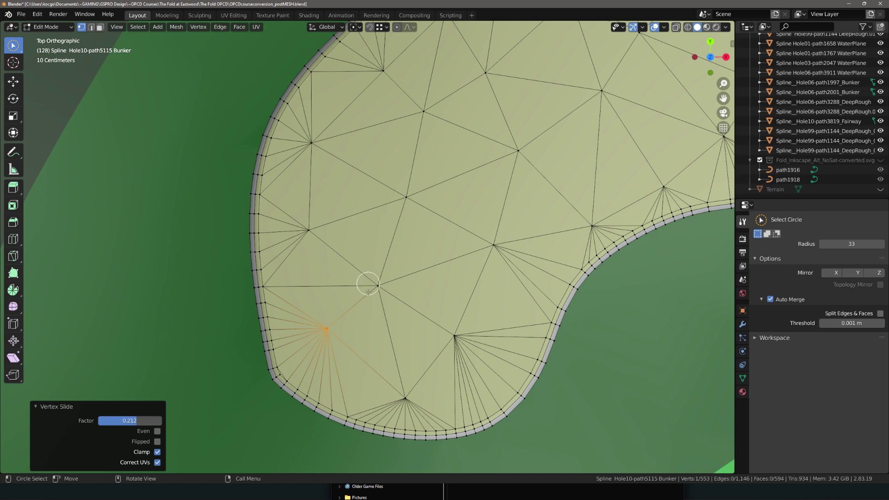
Step: Vertex-slide the inner vertex at the bunker's bottom inward, and the one at its lower-right corner outward toward the border
{"action": "left_click", "coordinate": [406, 400]}
{"action": "key", "text": "shift+v"}
{"action": "left_click", "coordinate": [401, 377]}
{"action": "left_click", "coordinate": [456, 336]}
{"action": "key", "text": "shift+v"}
{"action": "left_click", "coordinate": [472, 354]}
Step: Vertex-slide two inner vertices at the bunker's lower-right indentation, the lower one toward the border and the upper one away from it
{"action": "middle_click_drag", "start_coordinate": [504, 314], "coordinate": [380, 297], "text": "shift"}
{"action": "left_click", "coordinate": [379, 295]}
{"action": "key", "text": "shift+v"}
{"action": "left_click", "coordinate": [399, 315]}
{"action": "left_click", "coordinate": [472, 275]}
{"action": "key", "text": "shift+v"}
{"action": "left_click", "coordinate": [460, 249]}
Step: Vertex-slide two inner vertices along the bunker's lower-right concave edge, the left one away from the border and the right one slightly toward it
{"action": "middle_click_drag", "start_coordinate": [523, 217], "coordinate": [402, 277], "text": "shift"}
{"action": "left_click", "coordinate": [412, 278]}
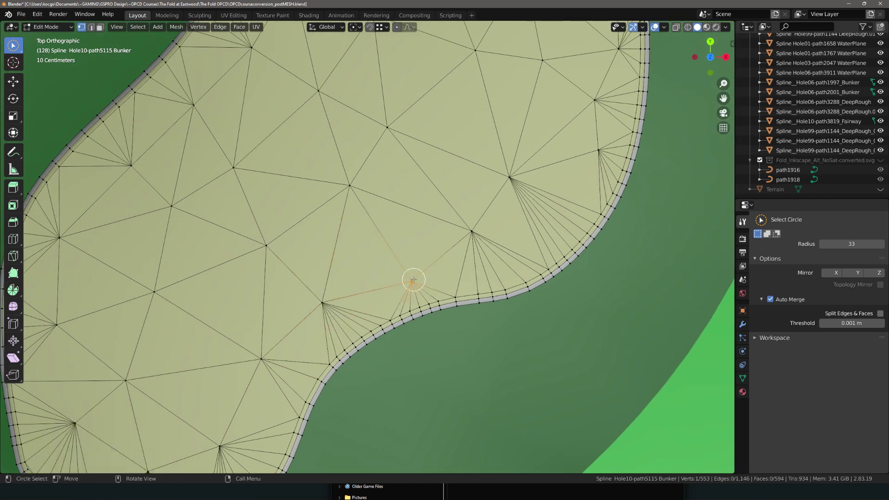
{"action": "key", "text": "shift+v"}
{"action": "left_click", "coordinate": [407, 258]}
{"action": "left_click", "coordinate": [475, 231]}
{"action": "key", "text": "shift+v"}
{"action": "left_click", "coordinate": [476, 235]}
Step: Vertex-slide the inner vertex at the lower-right bulge toward the border by about 0.33, and the next one above it inward
{"action": "left_click", "coordinate": [509, 177]}
{"action": "key", "text": "shift+v"}
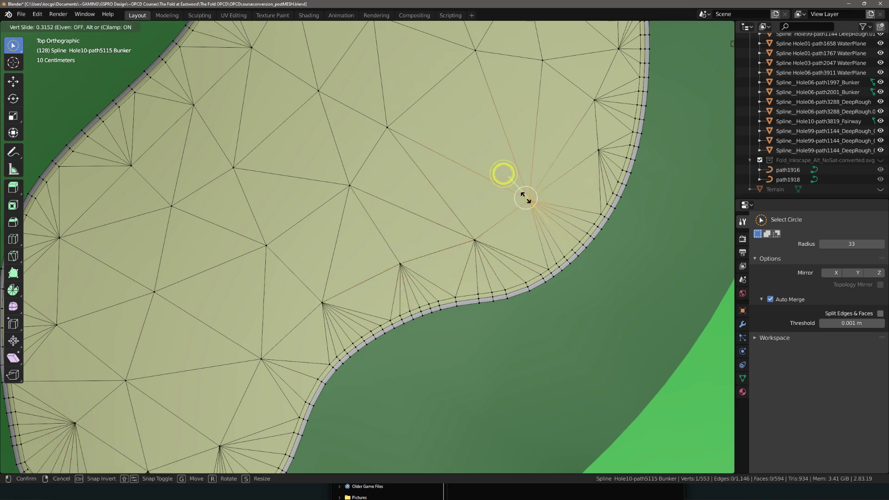
{"action": "left_click", "coordinate": [524, 198]}
{"action": "middle_click_drag", "start_coordinate": [524, 197], "coordinate": [475, 265], "text": "shift"}
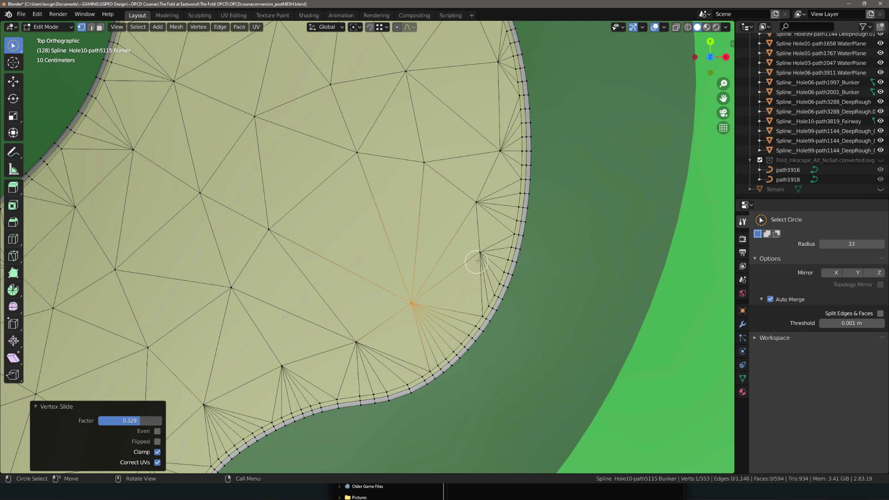
{"action": "left_click", "coordinate": [484, 254]}
{"action": "key", "text": "shift+v"}
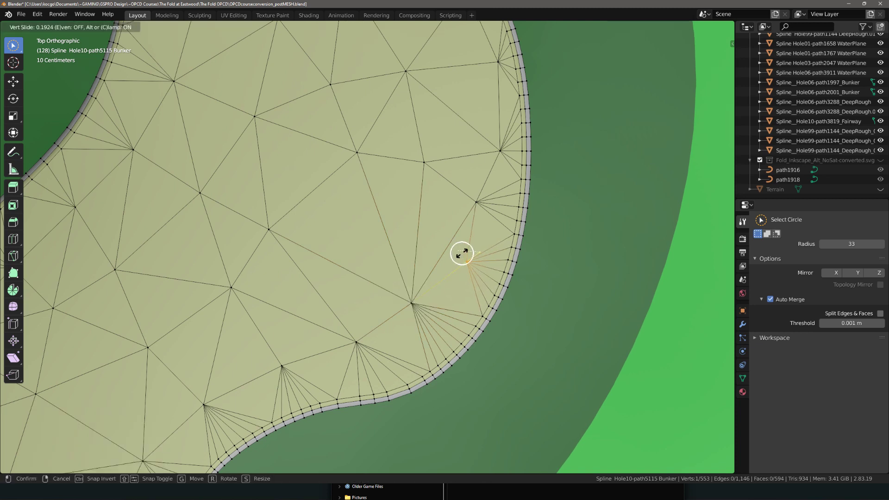
{"action": "left_click", "coordinate": [459, 254]}
Step: Vertex-slide three more inner vertices up the bunker's right side, the lowest slightly toward the border and the upper two inward, the last by about 0.26
{"action": "left_click", "coordinate": [477, 202]}
{"action": "key", "text": "shift+v"}
{"action": "left_click", "coordinate": [485, 202]}
{"action": "left_click", "coordinate": [500, 150]}
{"action": "key", "text": "shift+v"}
{"action": "left_click", "coordinate": [489, 128]}
{"action": "left_click", "coordinate": [498, 61]}
{"action": "key", "text": "shift+v"}
{"action": "left_click", "coordinate": [471, 69]}
{"action": "middle_click_drag", "start_coordinate": [470, 69], "coordinate": [486, 234], "text": "shift"}
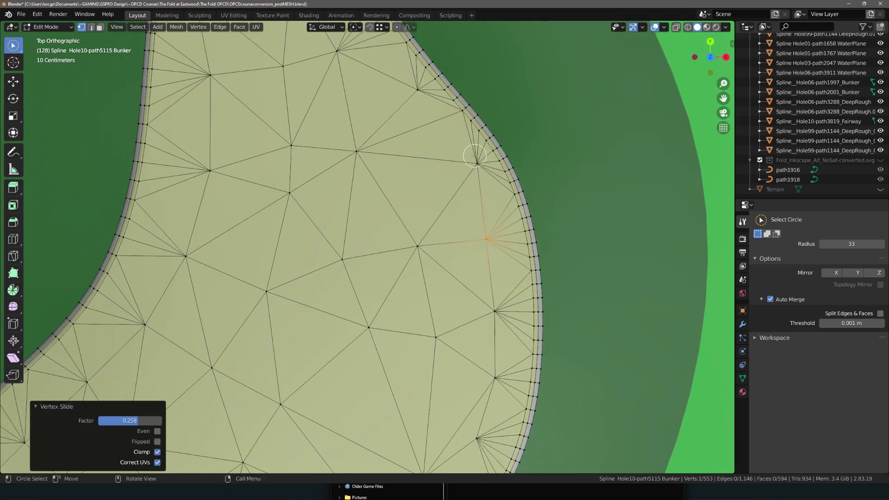
Step: Vertex-slide the inner vertex at the right side's upper bend away from the border in two moves, the second by about 0.15
{"action": "left_click", "coordinate": [474, 160]}
{"action": "key", "text": "shift+v"}
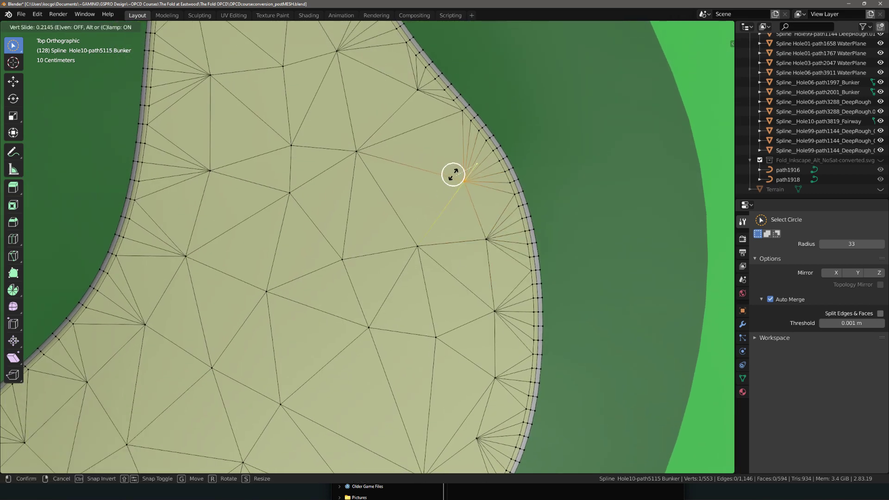
{"action": "left_click", "coordinate": [453, 174]}
{"action": "key", "text": "shift+v"}
{"action": "left_click", "coordinate": [446, 173]}
Step: Dissolve the diagonal edge inside the lower-right bulge and connect the near-border vertex to the inner vertex above it instead
{"action": "scroll", "coordinate": [454, 153], "scroll_direction": "down", "scroll_amount": 8, "text": "shift"}
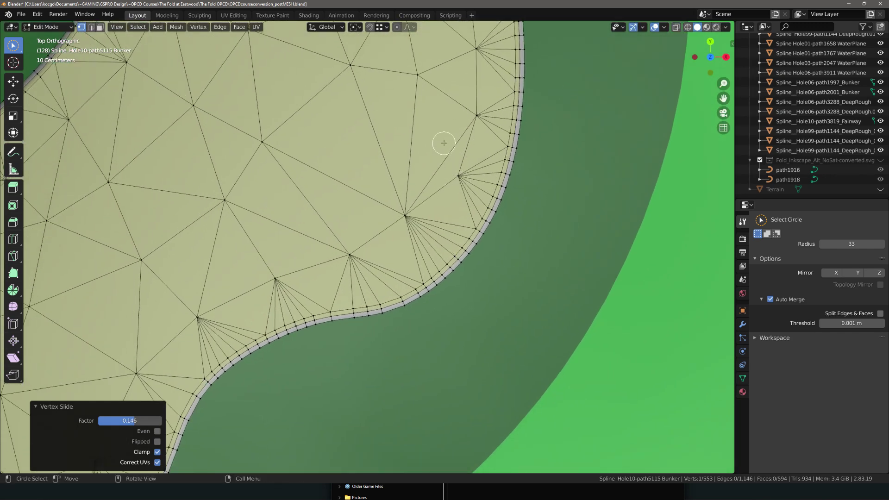
{"action": "key", "text": "2"}
{"action": "left_click", "coordinate": [438, 169]}
{"action": "right_click", "coordinate": [439, 169]}
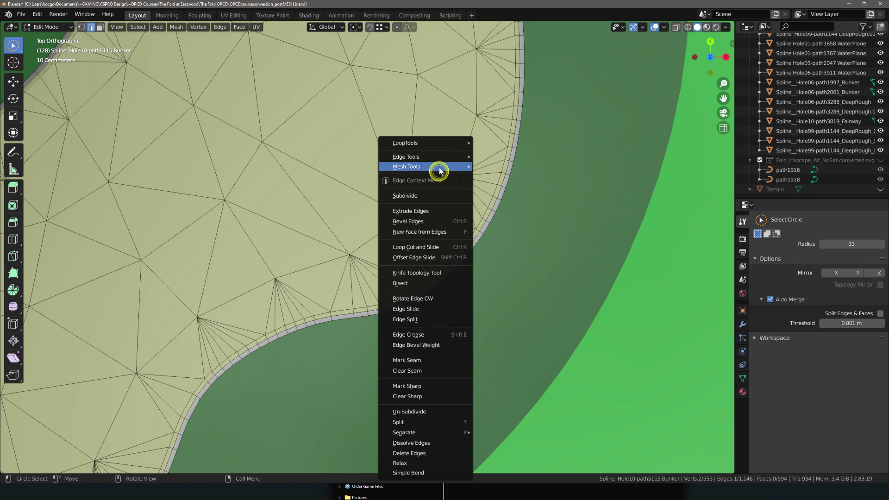
{"action": "mouse_move", "coordinate": [439, 168]}
{"action": "key", "text": "d"}
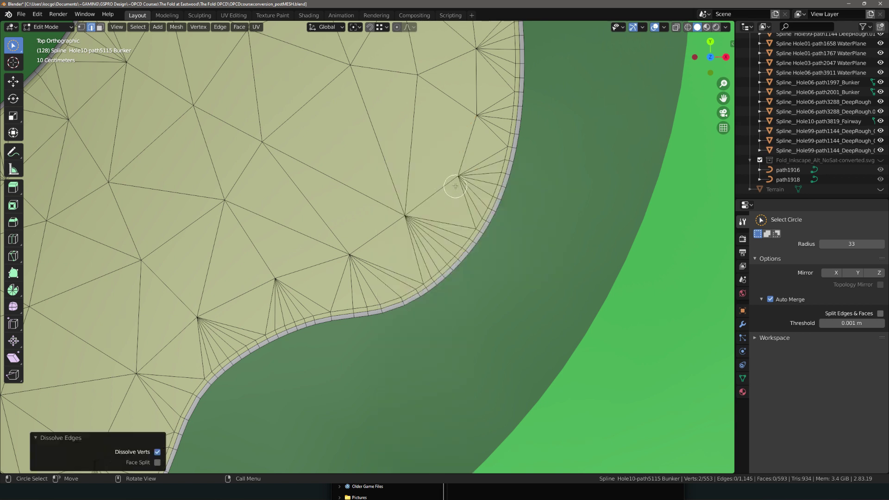
{"action": "key", "text": "1"}
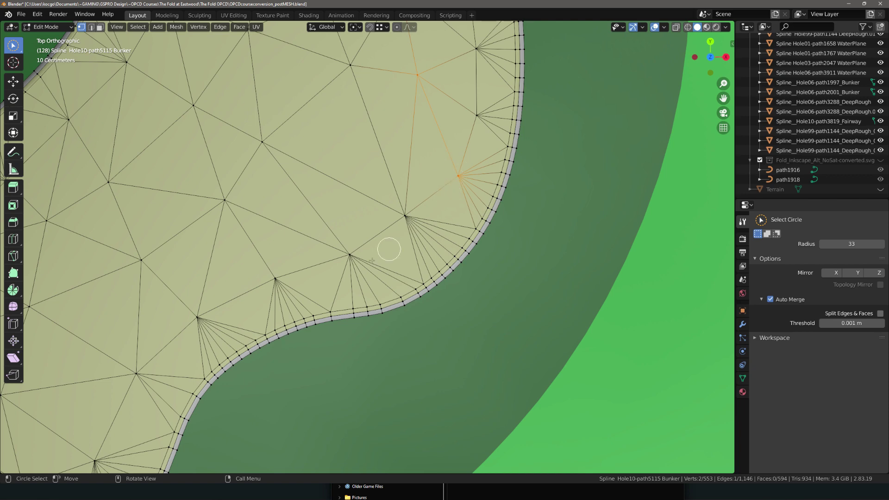
Step: Dissolve the short edge cutting across the bunker's sharp lower-left corner and connect the corner vertex to the fan's center vertex
{"action": "middle_click_drag", "start_coordinate": [284, 294], "coordinate": [512, 227], "text": "shift"}
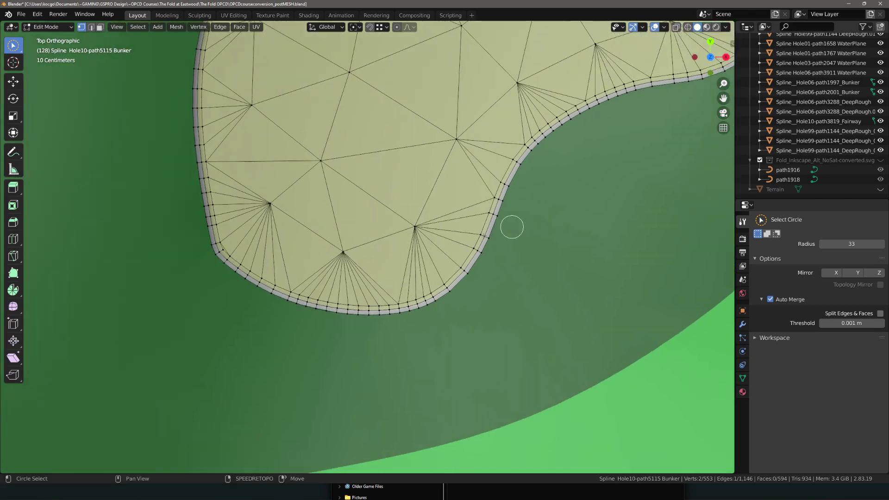
{"action": "middle_click_drag", "start_coordinate": [297, 264], "coordinate": [390, 288], "text": "shift"}
{"action": "scroll", "coordinate": [390, 288], "scroll_direction": "up", "scroll_amount": 8}
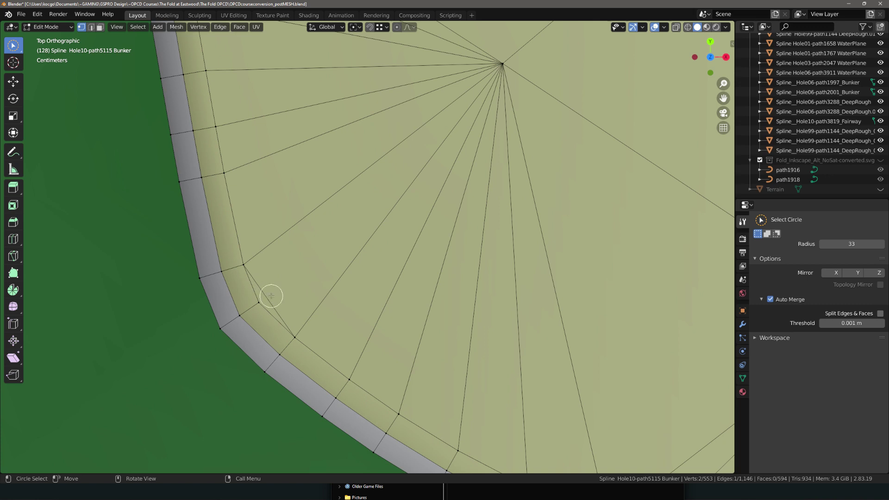
{"action": "key", "text": "2"}
{"action": "key", "text": "x"}
{"action": "left_click", "coordinate": [274, 295]}
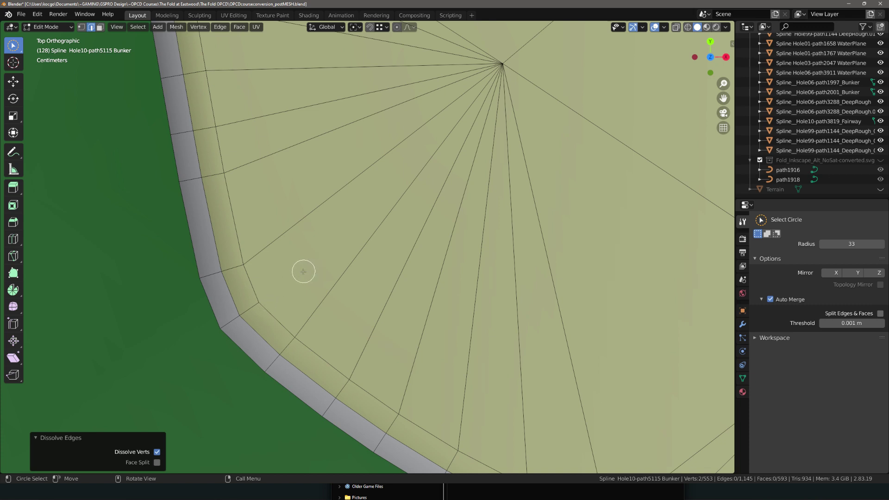
{"action": "key", "text": "1"}
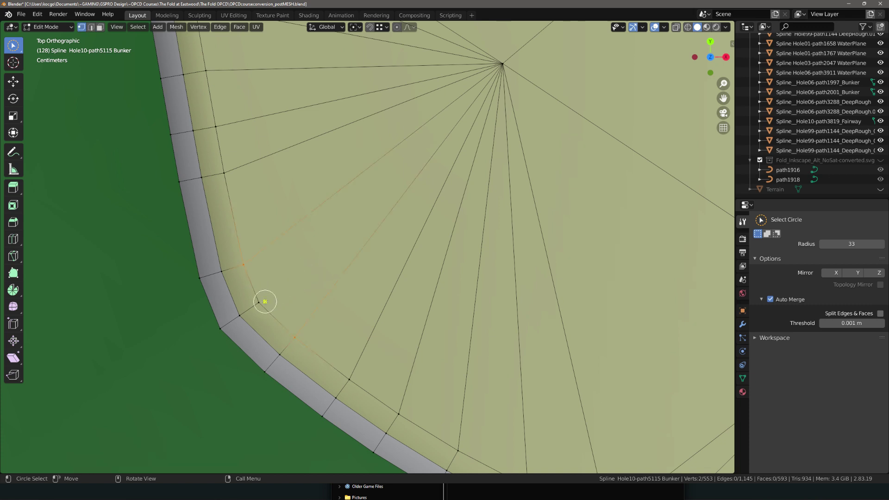
{"action": "left_click", "coordinate": [265, 301]}
{"action": "left_click", "coordinate": [501, 61], "text": "shift"}
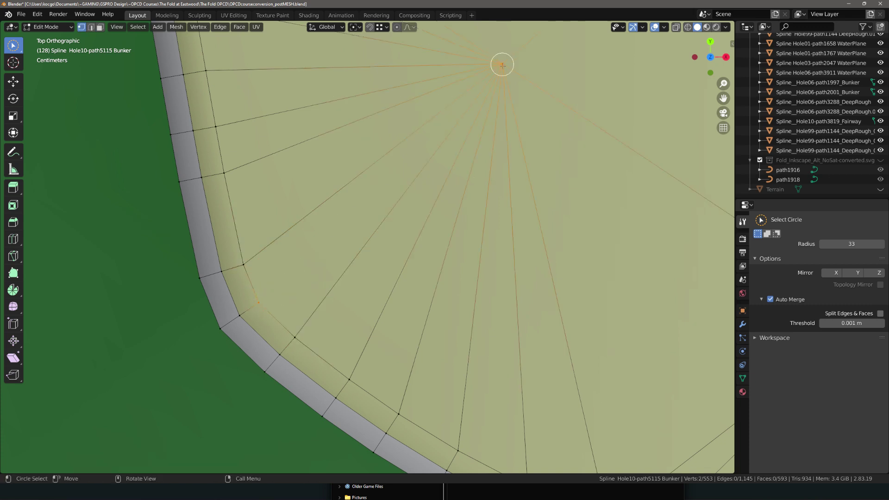
Step: Dissolve the horizontal edge running inward from the lower-left border and connect the fan vertices above and below it
{"action": "scroll", "coordinate": [327, 259], "scroll_direction": "down", "scroll_amount": 5}
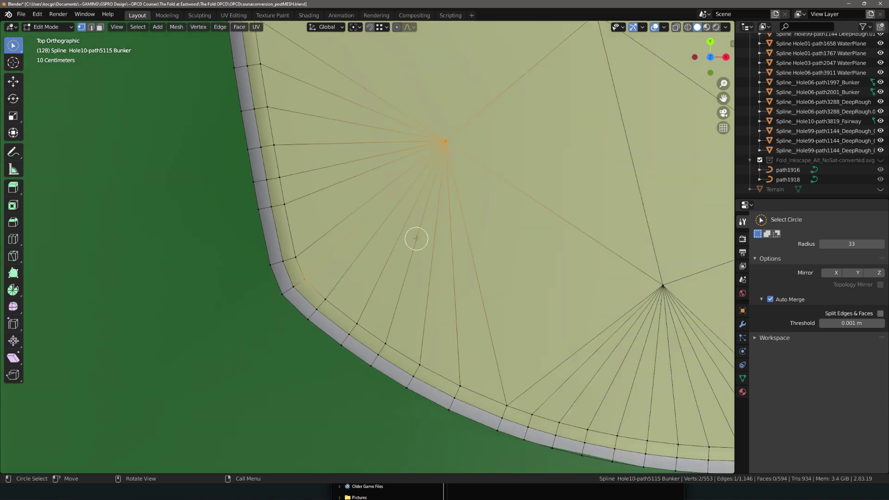
{"action": "middle_click_drag", "start_coordinate": [454, 254], "coordinate": [387, 331], "text": "shift"}
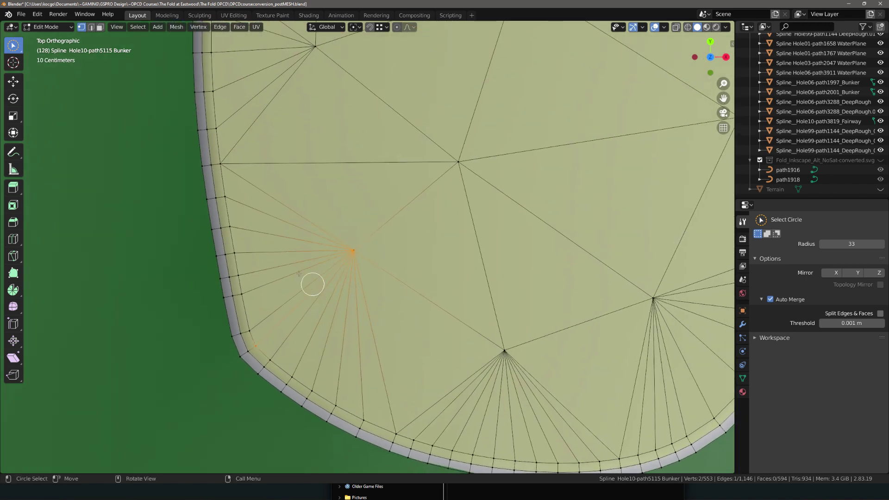
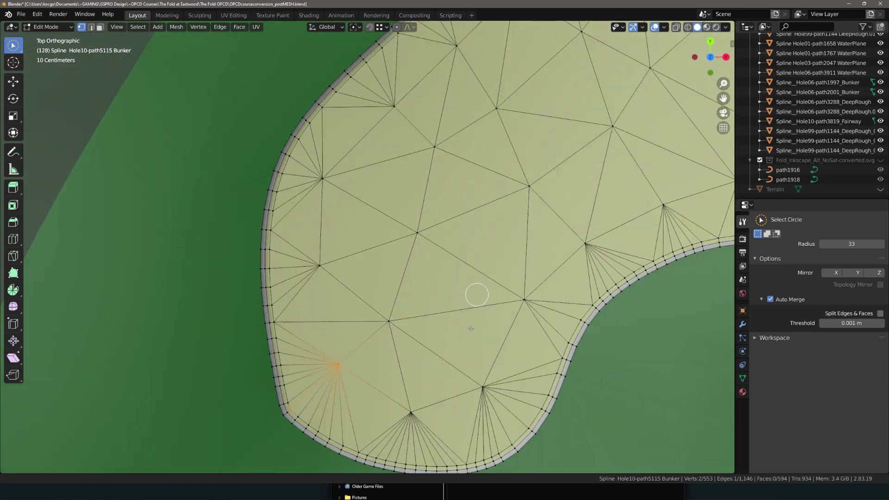
{"action": "scroll", "coordinate": [405, 287], "scroll_direction": "down", "scroll_amount": 2}
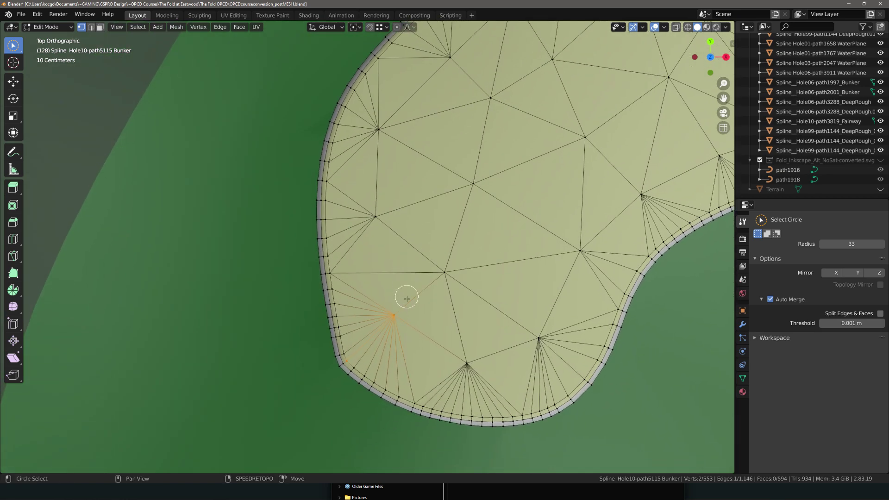
{"action": "scroll", "coordinate": [398, 299], "scroll_direction": "up", "scroll_amount": 6}
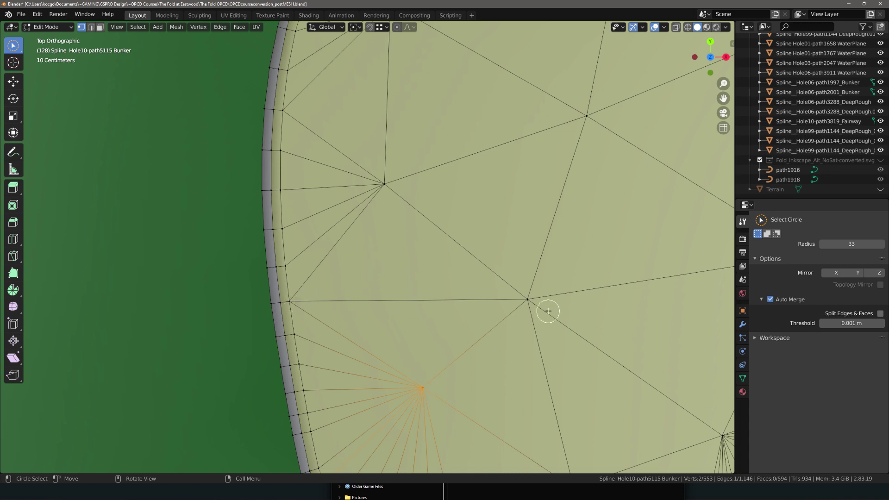
{"action": "key", "text": "2"}
{"action": "left_click", "coordinate": [411, 307]}
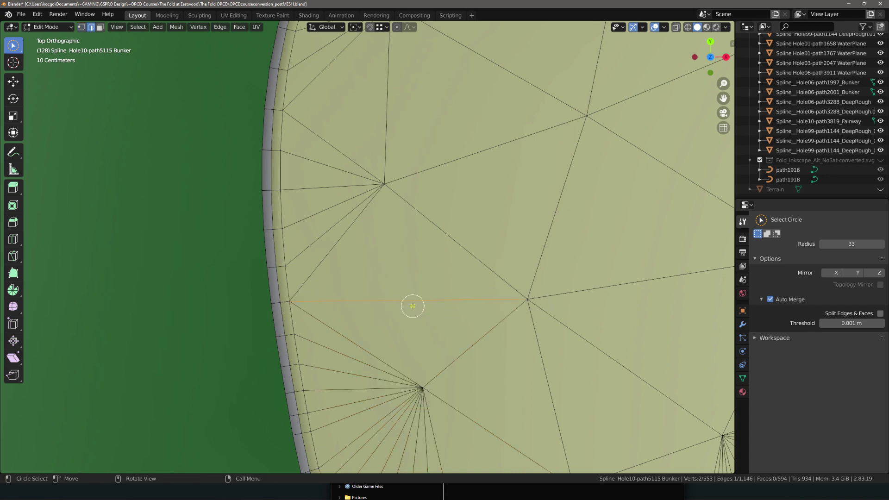
{"action": "right_click", "coordinate": [412, 300]}
{"action": "left_click", "coordinate": [412, 299]}
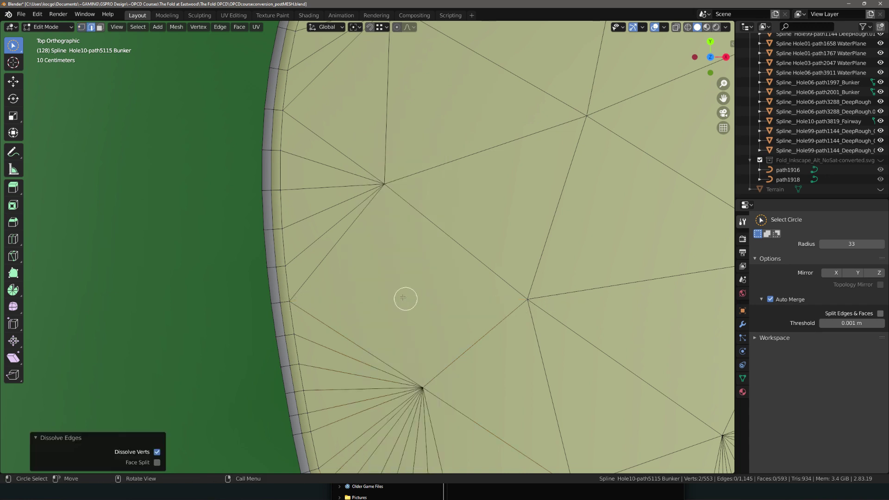
{"action": "key", "text": "1"}
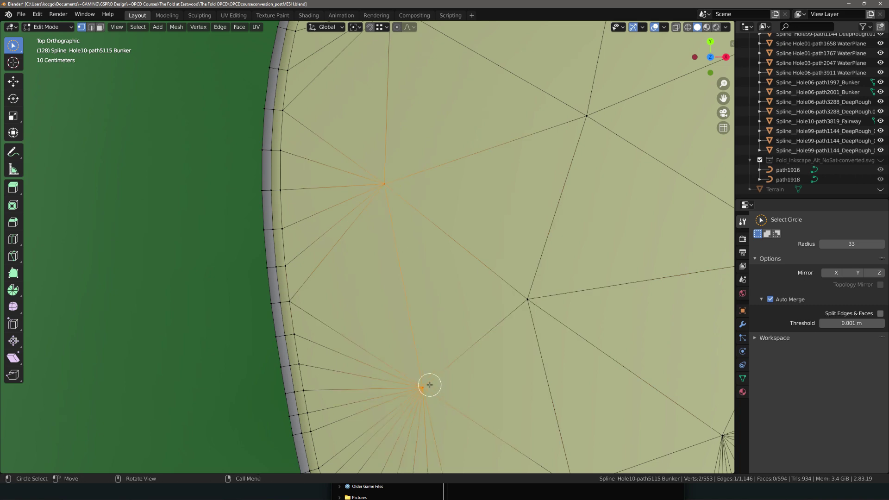
Step: Vertex-slide the inner vertex lying too close to the border on the bunker's upper-right slope inward
{"action": "scroll", "coordinate": [430, 385], "scroll_direction": "down", "scroll_amount": 5}
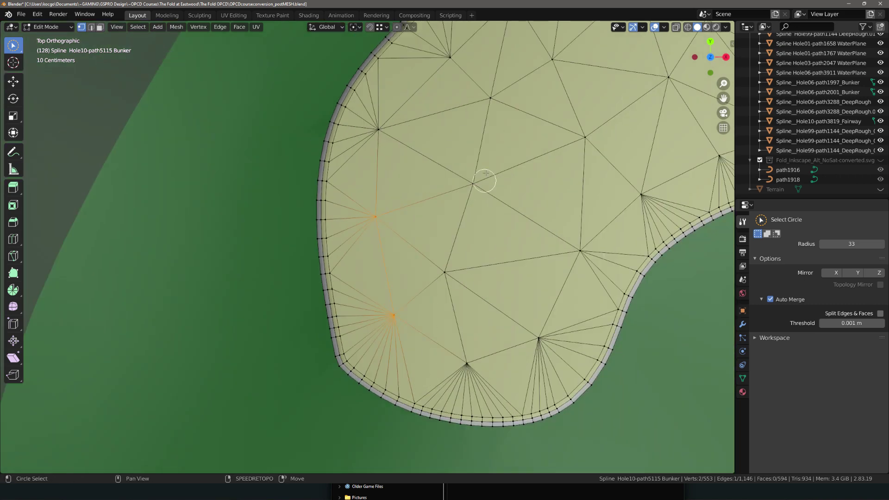
{"action": "scroll", "coordinate": [401, 391], "scroll_direction": "up", "scroll_amount": 2}
{"action": "middle_click_drag", "start_coordinate": [401, 391], "coordinate": [437, 342], "text": "shift"}
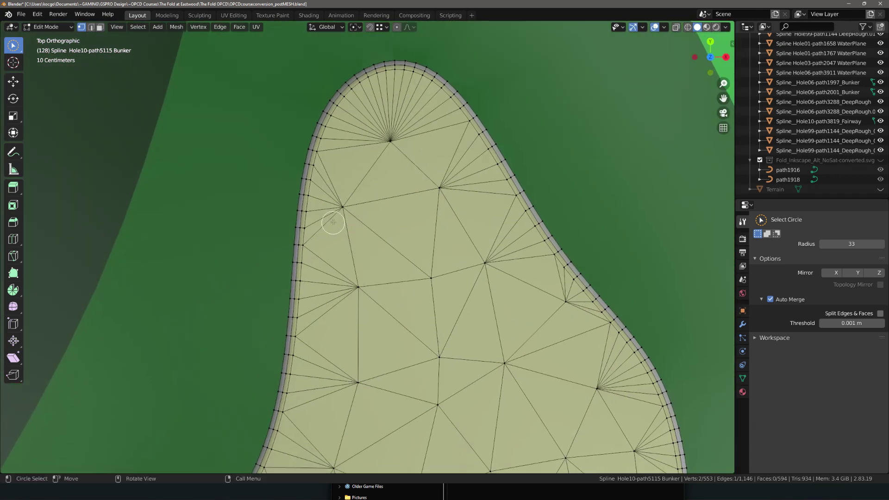
{"action": "left_click", "coordinate": [562, 304]}
{"action": "key", "text": "shift+v"}
{"action": "left_click", "coordinate": [532, 311]}
{"action": "key", "text": "shift+v"}
{"action": "left_click", "coordinate": [536, 310]}
Step: Dissolve the edge reaching the border below the moved vertex and connect that vertex to the next fan vertex down the right side
{"action": "key", "text": "2"}
{"action": "left_click", "coordinate": [562, 341]}
{"action": "key", "text": "x"}
{"action": "left_click", "coordinate": [556, 340]}
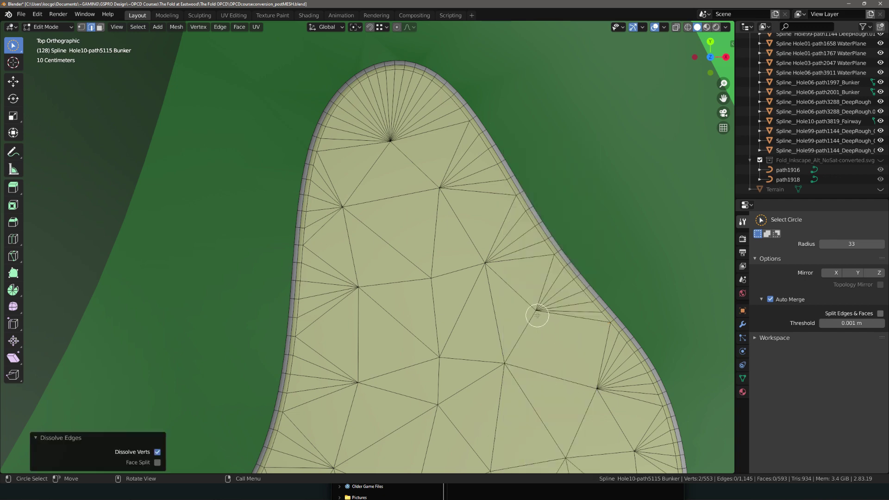
{"action": "key", "text": "1"}
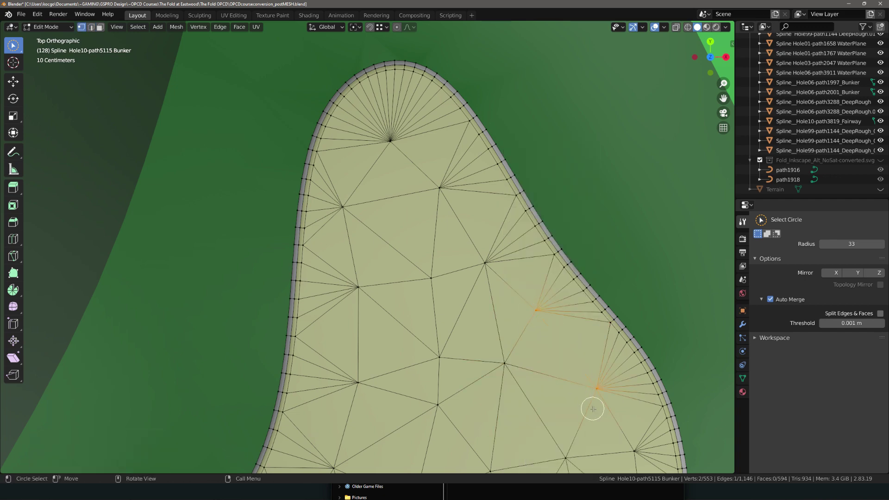
Step: Examine the spacing between the inner vertices and the border all around the bunker mesh
{"action": "middle_click_drag", "start_coordinate": [592, 408], "coordinate": [542, 189], "text": "shift"}
{"action": "scroll", "coordinate": [489, 169], "scroll_direction": "up", "scroll_amount": 2}
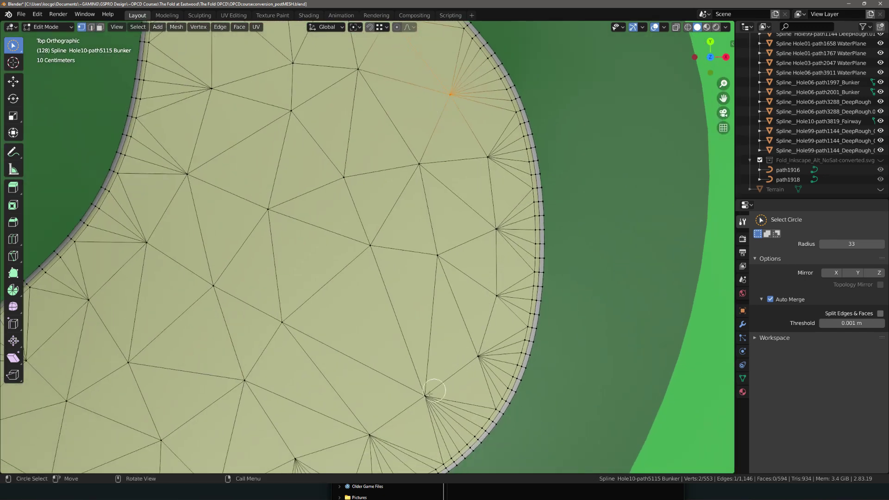
{"action": "middle_click_drag", "start_coordinate": [371, 421], "coordinate": [520, 185], "text": "shift"}
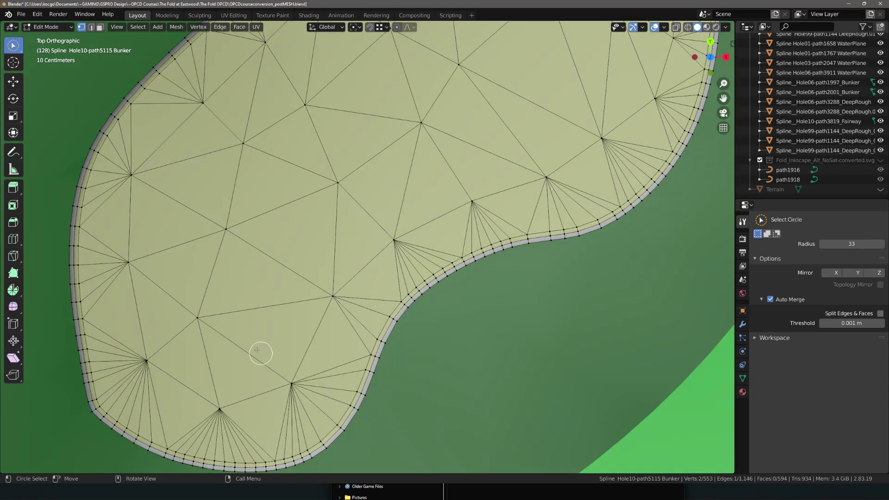
{"action": "scroll", "coordinate": [209, 274], "scroll_direction": "down", "scroll_amount": 2}
{"action": "scroll", "coordinate": [246, 247], "scroll_direction": "down", "scroll_amount": 1}
{"action": "scroll", "coordinate": [435, 96], "scroll_direction": "up", "scroll_amount": 2}
{"action": "scroll", "coordinate": [392, 231], "scroll_direction": "up", "scroll_amount": 1}
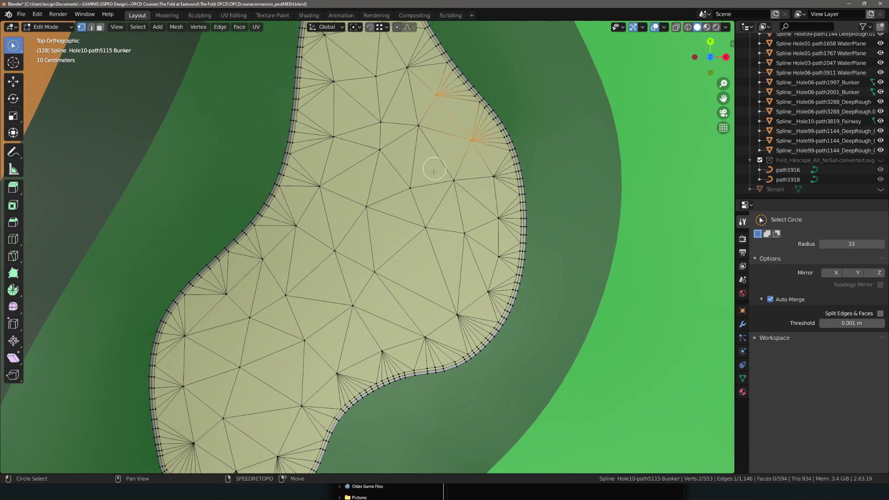
{"action": "middle_click_drag", "start_coordinate": [434, 171], "coordinate": [424, 224], "text": "shift"}
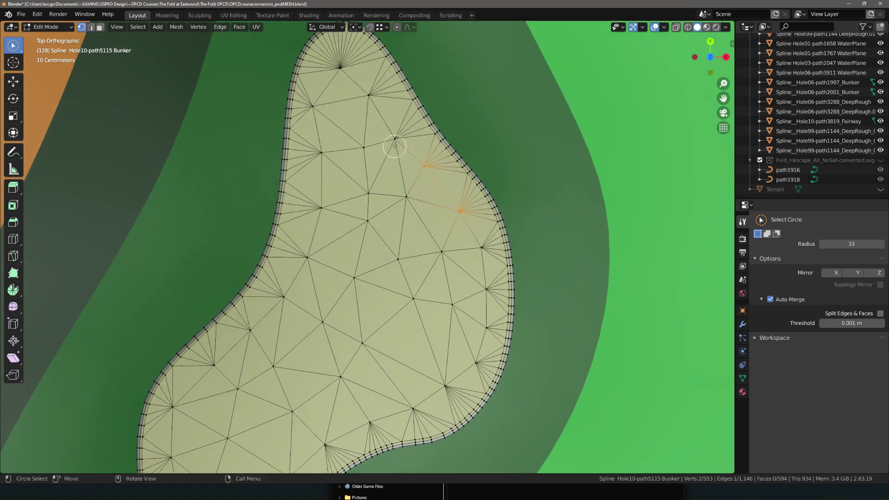
{"action": "middle_click_drag", "start_coordinate": [443, 354], "coordinate": [530, 216], "text": "shift"}
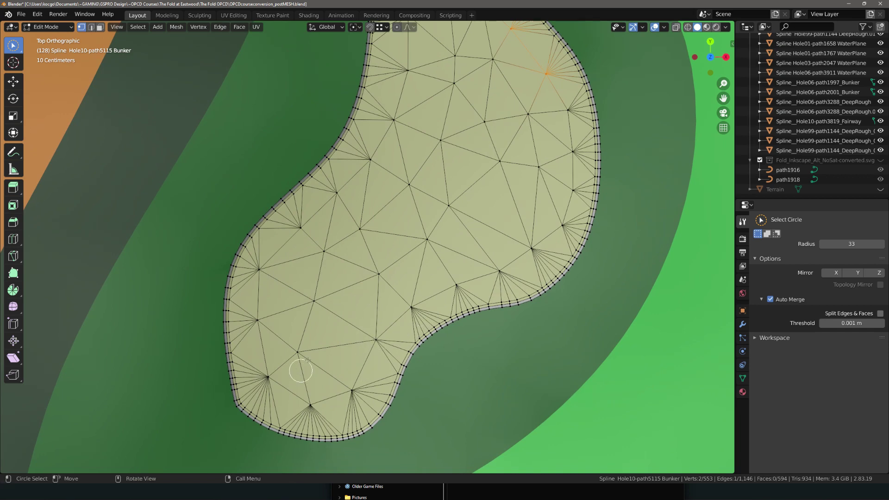
{"action": "middle_click_drag", "start_coordinate": [391, 228], "coordinate": [413, 317], "text": "shift"}
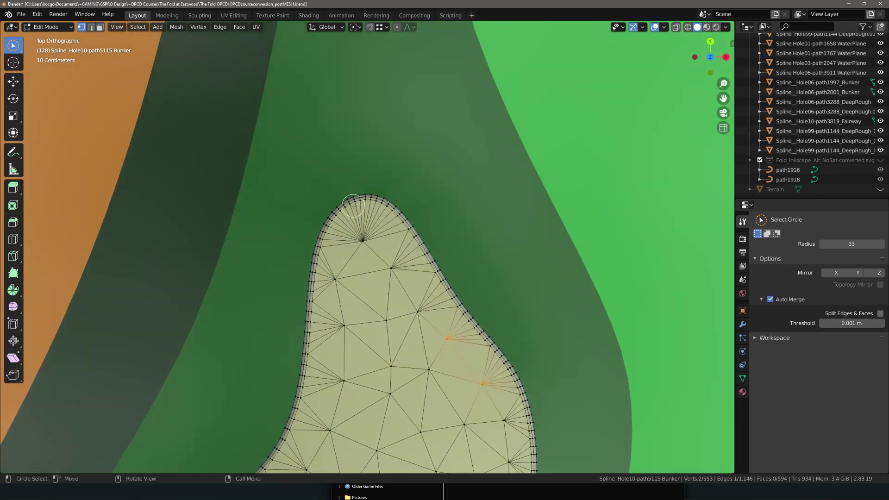
Step: Dissolve the fan edges joining the center vertex to the right half of the bunker's rounded top end
{"action": "scroll", "coordinate": [351, 198], "scroll_direction": "up", "scroll_amount": 6}
{"action": "scroll", "coordinate": [346, 218], "scroll_direction": "up", "scroll_amount": 2}
{"action": "middle_click_drag", "start_coordinate": [351, 232], "coordinate": [357, 294], "text": "shift"}
{"action": "scroll", "coordinate": [357, 294], "scroll_direction": "up", "scroll_amount": 1}
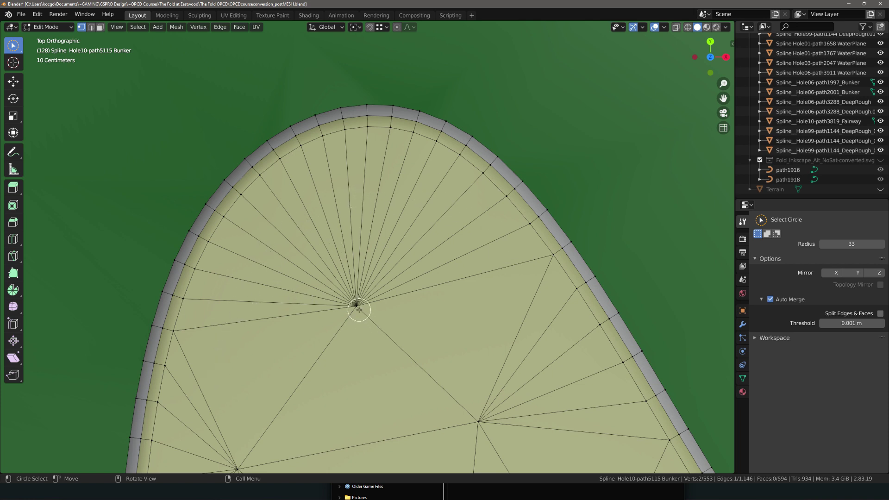
{"action": "key", "text": "2"}
{"action": "mouse_move", "coordinate": [477, 288]}
{"action": "left_mouse_down"}
{"action": "mouse_move", "coordinate": [468, 257]}
{"action": "mouse_move", "coordinate": [422, 192]}
{"action": "mouse_move", "coordinate": [369, 185]}
{"action": "left_mouse_up"}
{"action": "right_click", "coordinate": [371, 185]}
{"action": "left_click", "coordinate": [371, 185]}
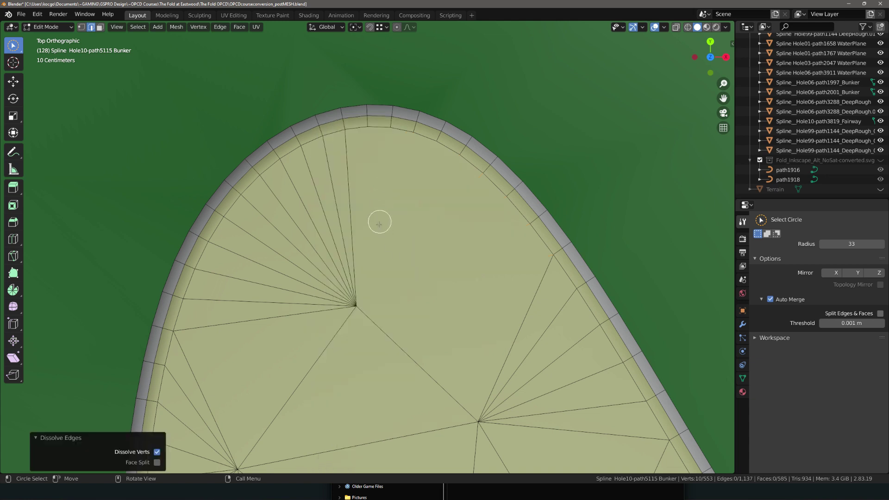
Step: Subdivide the edge between the center vertex and the right fan vertex, and move the new vertex up beneath the rounded top's right half
{"action": "left_click", "coordinate": [402, 352]}
{"action": "right_click", "coordinate": [402, 352]}
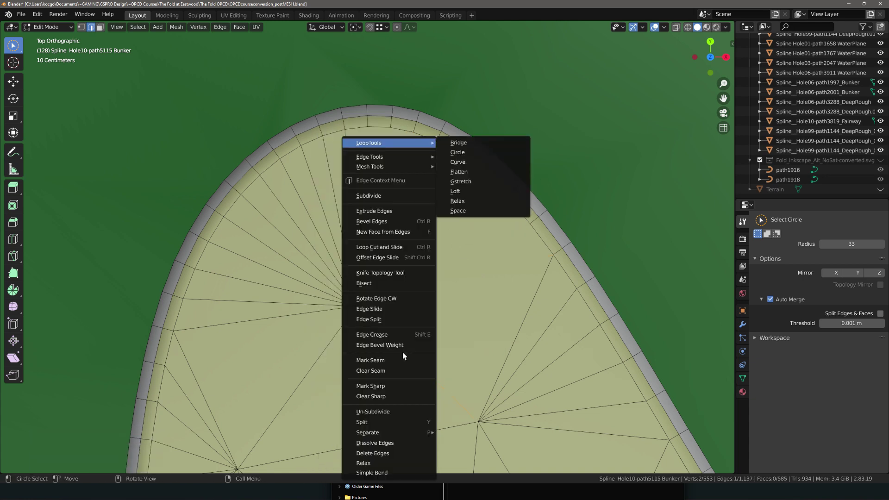
{"action": "left_click", "coordinate": [365, 197]}
{"action": "key", "text": "1"}
{"action": "left_click", "coordinate": [416, 364]}
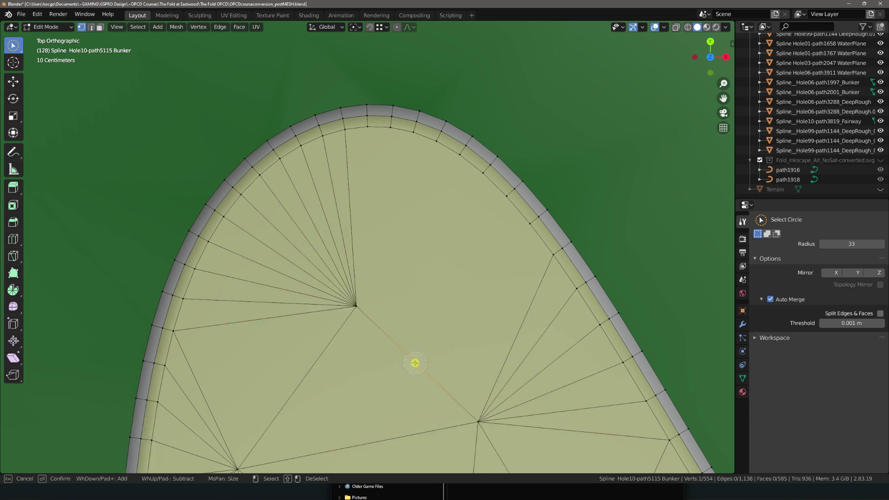
{"action": "key", "text": "g"}
{"action": "left_click", "coordinate": [437, 310]}
{"action": "key", "text": "c"}
{"action": "key", "text": "Escape"}
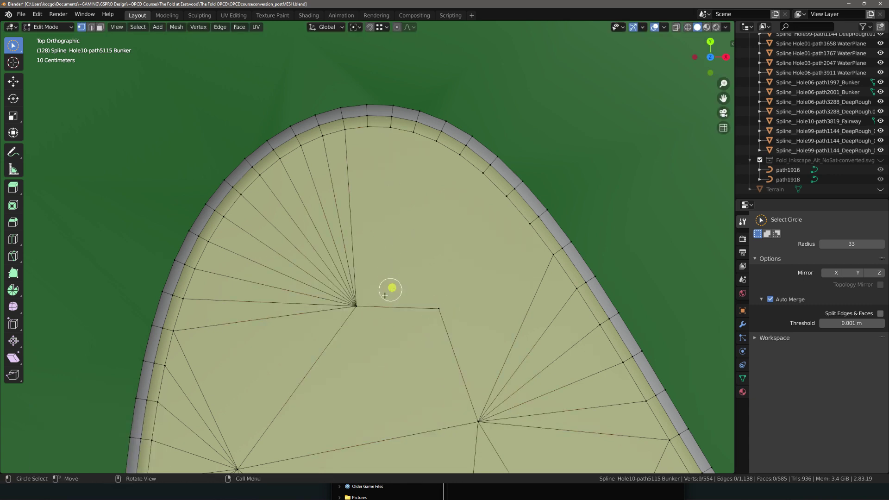
Step: Vertex-slide the left fan vertex toward the upper-left border, and shift the new vertex slightly left
{"action": "left_click", "coordinate": [353, 306]}
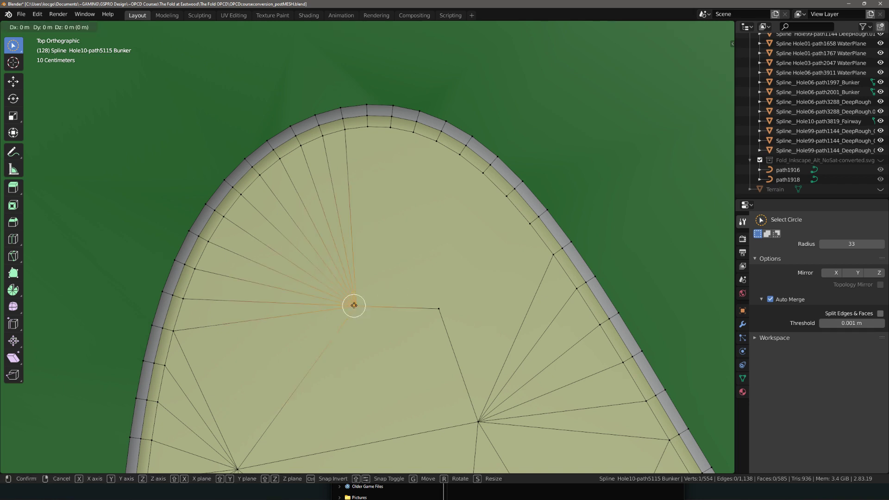
{"action": "key", "text": "shift+v"}
{"action": "left_click", "coordinate": [320, 284]}
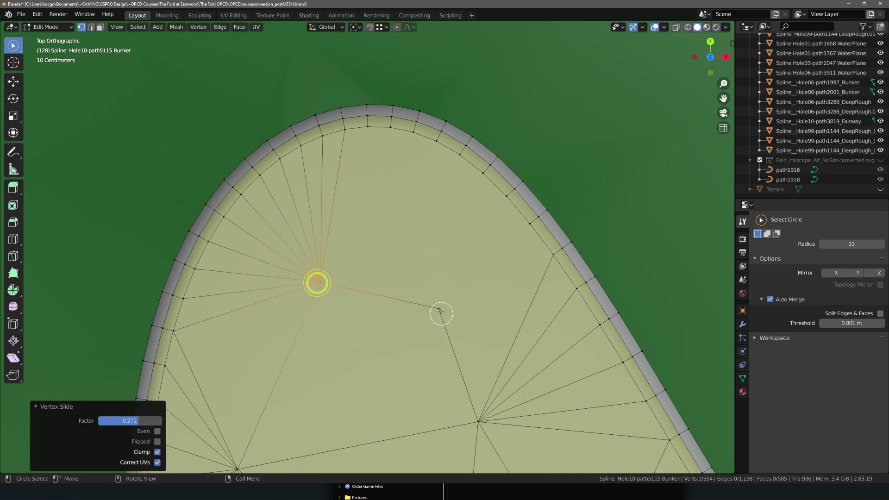
{"action": "left_click_drag", "start_coordinate": [437, 309], "coordinate": [418, 304]}
{"action": "key", "text": "g"}
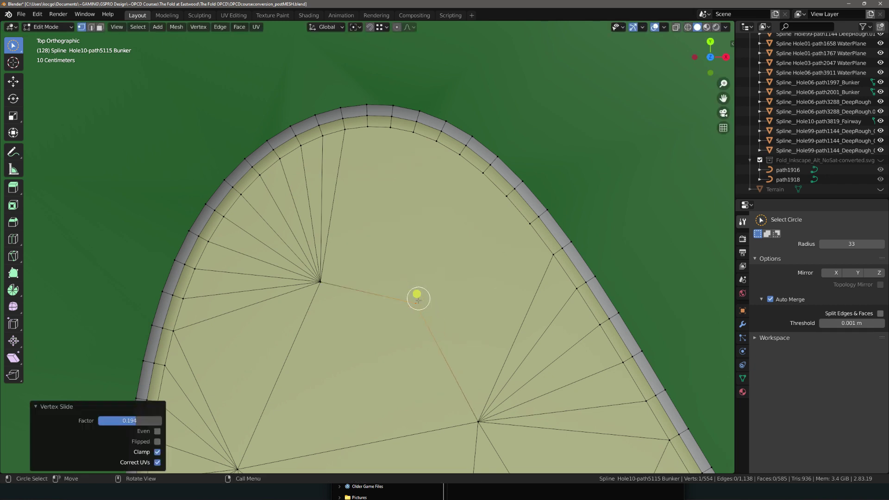
Step: Connect the new vertex to the inner border vertex where the left fan ends at the top of the bunker
{"action": "left_click", "coordinate": [344, 125], "text": "shift"}
{"action": "key", "text": "j"}
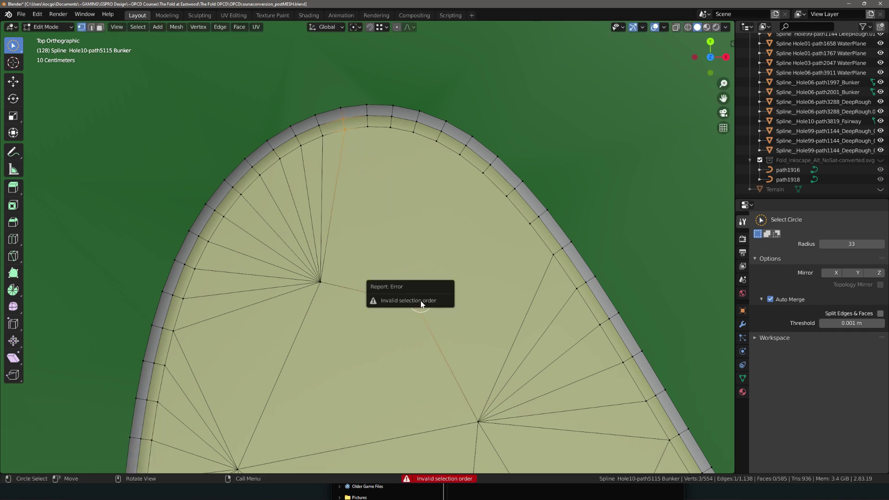
{"action": "left_click", "coordinate": [403, 230]}
{"action": "key", "text": "c"}
{"action": "left_click", "coordinate": [422, 303]}
{"action": "key", "text": "Return"}
{"action": "key", "text": "j"}
{"action": "key", "text": "c"}
{"action": "key", "text": "j"}
Step: Connect the new vertex to each remaining inner border vertex around the rounded end's right half, down to the existing right fan
{"action": "left_click", "coordinate": [421, 209]}
{"action": "left_click", "coordinate": [367, 128]}
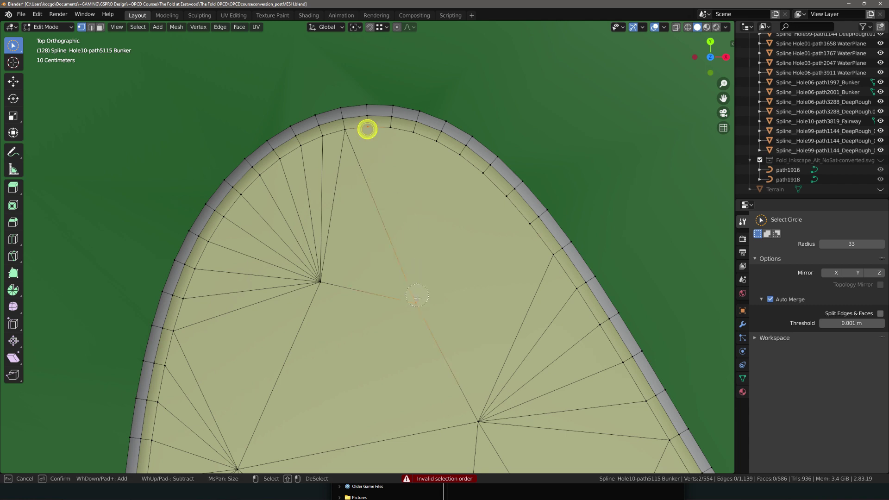
{"action": "left_click", "coordinate": [389, 131]}
{"action": "key", "text": "j"}
{"action": "left_click", "coordinate": [410, 136]}
{"action": "key", "text": "j"}
{"action": "left_click", "coordinate": [435, 146]}
{"action": "key", "text": "c"}
{"action": "left_click", "coordinate": [414, 300]}
{"action": "key", "text": "j"}
{"action": "left_click", "coordinate": [454, 158]}
{"action": "key", "text": "c"}
{"action": "left_click", "coordinate": [413, 296]}
{"action": "key", "text": "j"}
{"action": "left_click", "coordinate": [482, 175]}
{"action": "key", "text": "c"}
{"action": "left_click", "coordinate": [415, 300]}
{"action": "key", "text": "j"}
{"action": "left_click", "coordinate": [504, 198]}
{"action": "key", "text": "c"}
{"action": "left_click", "coordinate": [415, 299]}
{"action": "key", "text": "j"}
{"action": "left_click", "coordinate": [527, 227]}
{"action": "key", "text": "c"}
{"action": "left_click", "coordinate": [415, 301]}
{"action": "key", "text": "j"}
{"action": "left_click", "coordinate": [547, 255]}
{"action": "key", "text": "c"}
{"action": "left_click", "coordinate": [419, 302]}
{"action": "right_click", "coordinate": [417, 304]}
{"action": "key", "text": "j"}
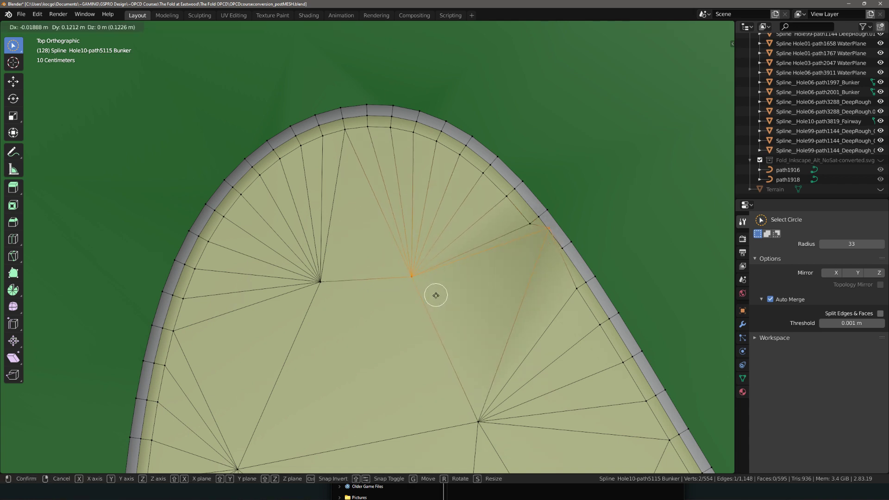
Step: Vertex-slide the new top vertex and the neighboring right and left fan vertices to even out their distance from the border
{"action": "left_click", "coordinate": [416, 304]}
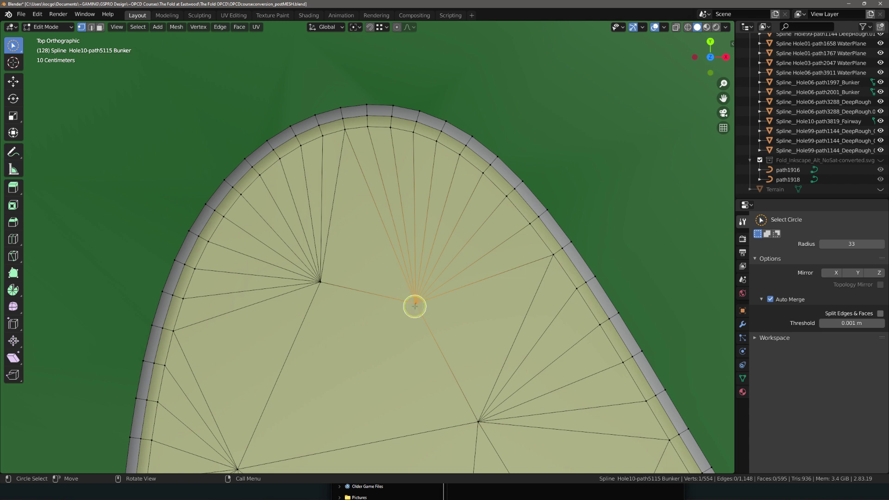
{"action": "key", "text": "shift+v"}
{"action": "left_click", "coordinate": [419, 277]}
{"action": "left_click", "coordinate": [503, 402]}
{"action": "key", "text": "shift+v"}
{"action": "left_click", "coordinate": [504, 399]}
{"action": "left_click", "coordinate": [314, 285]}
{"action": "key", "text": "shift+v"}
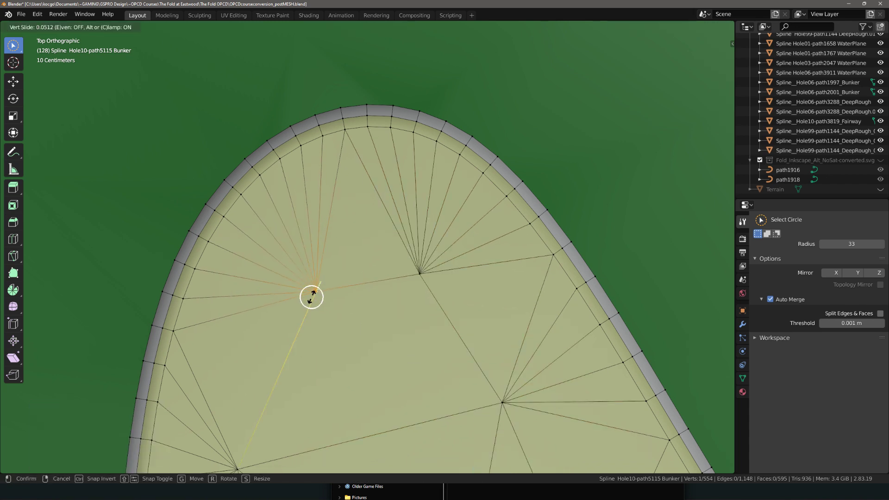
{"action": "left_click", "coordinate": [311, 298]}
Step: Dissolve the fan edges running from the lower-left fan vertex to the border below the bunker's bottom-left corner
{"action": "scroll", "coordinate": [361, 309], "scroll_direction": "down", "scroll_amount": 4}
{"action": "scroll", "coordinate": [361, 308], "scroll_direction": "down", "scroll_amount": 2}
{"action": "middle_click_drag", "start_coordinate": [421, 354], "coordinate": [407, 193], "text": "shift"}
{"action": "scroll", "coordinate": [426, 193], "scroll_direction": "up", "scroll_amount": 2}
{"action": "scroll", "coordinate": [430, 184], "scroll_direction": "down", "scroll_amount": 3}
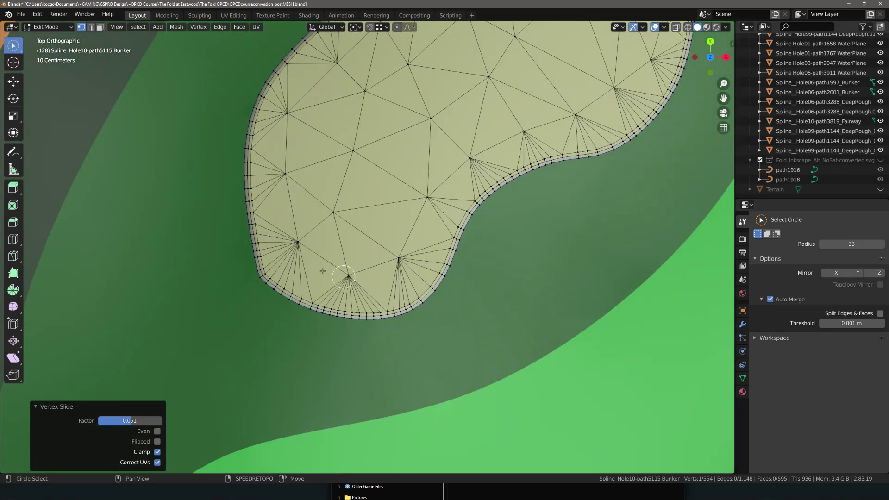
{"action": "scroll", "coordinate": [273, 278], "scroll_direction": "up", "scroll_amount": 5}
{"action": "middle_click_drag", "start_coordinate": [267, 294], "coordinate": [417, 234], "text": "shift"}
{"action": "scroll", "coordinate": [314, 238], "scroll_direction": "up", "scroll_amount": 1}
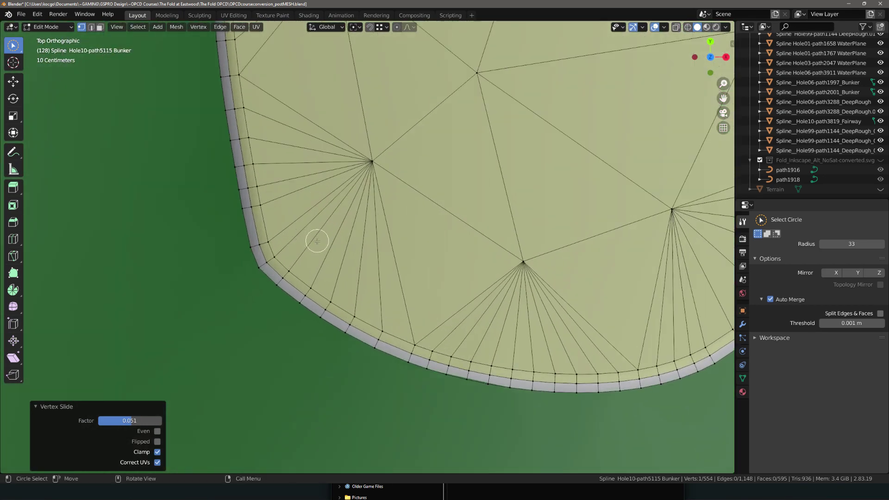
{"action": "key", "text": "2"}
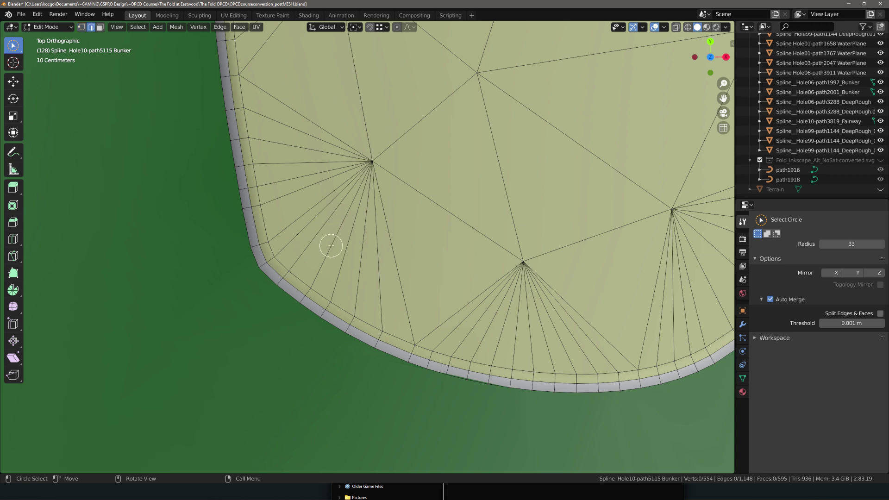
{"action": "left_click", "coordinate": [313, 238]}
{"action": "right_click", "coordinate": [391, 268]}
{"action": "left_click", "coordinate": [371, 463]}
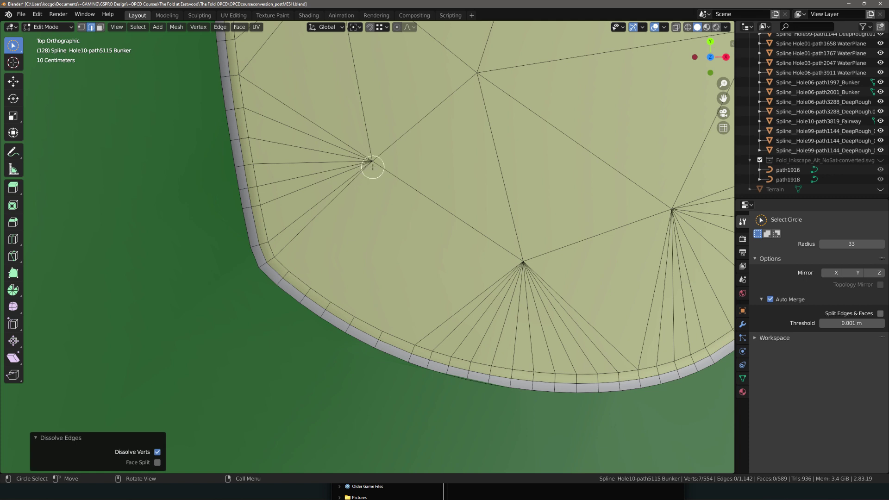
Step: Subdivide the edge between the two bottom fan vertices and move the new vertex down-left toward the corner
{"action": "left_click", "coordinate": [437, 209]}
{"action": "right_click", "coordinate": [437, 210]}
{"action": "left_click", "coordinate": [438, 209]}
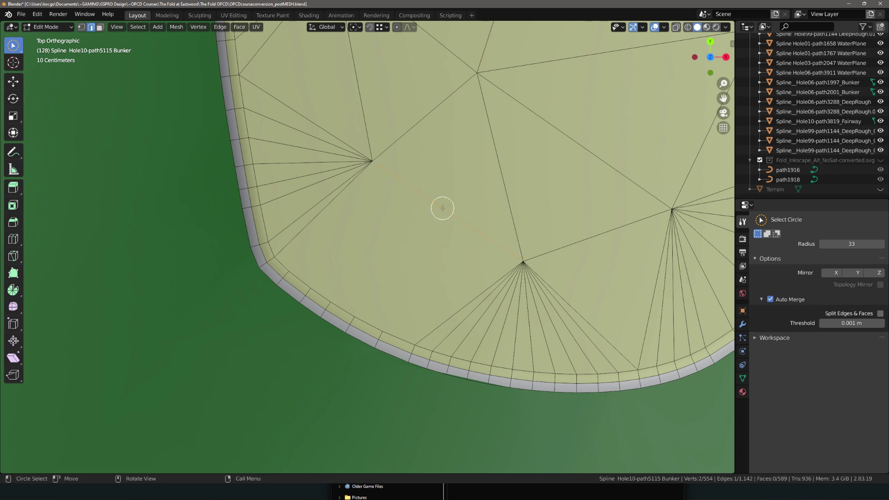
{"action": "key", "text": "1"}
{"action": "left_click", "coordinate": [440, 212]}
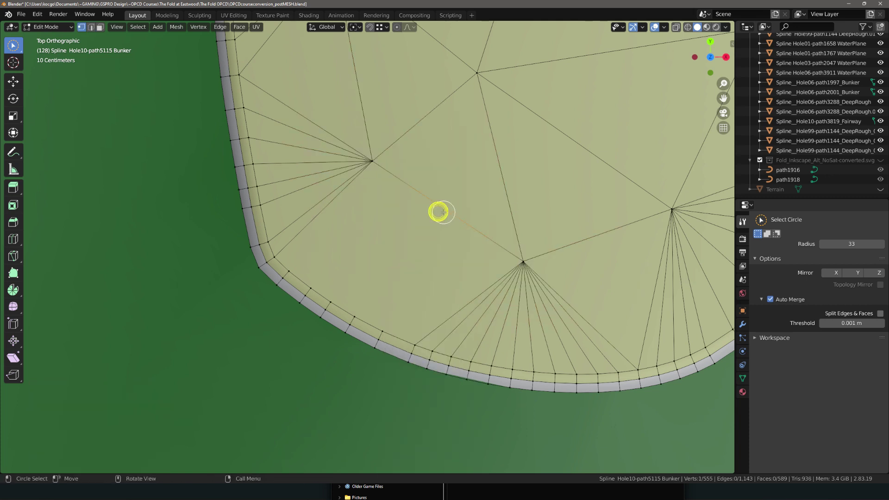
{"action": "key", "text": "g"}
{"action": "left_click", "coordinate": [416, 228]}
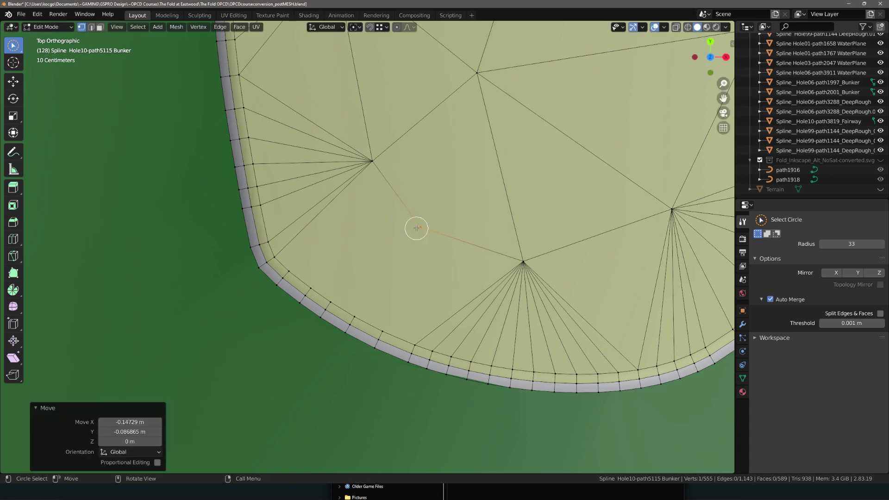
Step: Connect the new corner vertex to each open inner border vertex between the two bottom fans
{"action": "left_click_drag", "start_coordinate": [274, 263], "coordinate": [417, 228]}
{"action": "left_click", "coordinate": [291, 271], "text": "shift"}
{"action": "key", "text": "f"}
{"action": "key", "text": "c"}
{"action": "left_click", "coordinate": [313, 284]}
{"action": "left_click", "coordinate": [419, 228], "text": "shift"}
{"action": "key", "text": "f"}
{"action": "key", "text": "c"}
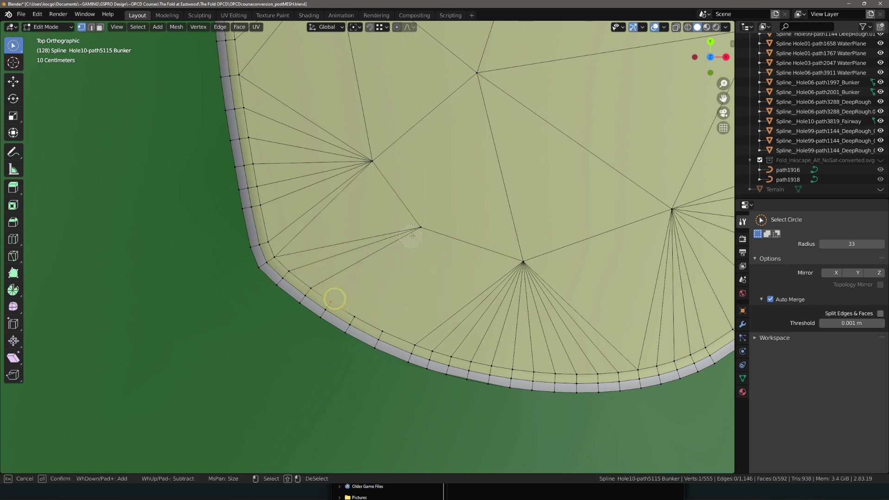
{"action": "left_click_drag", "start_coordinate": [360, 312], "coordinate": [358, 315]}
{"action": "left_click", "coordinate": [382, 320]}
{"action": "left_click", "coordinate": [419, 337]}
{"action": "left_click", "coordinate": [421, 230], "text": "shift"}
{"action": "key", "text": "f"}
{"action": "key", "text": "c"}
{"action": "key", "text": "Escape"}
{"action": "key", "text": "f"}
Step: Adjust the new corner vertex's position and vertex-slide the lower-left fan vertex upward to even the border spacing
{"action": "key", "text": "g"}
{"action": "key", "text": "g"}
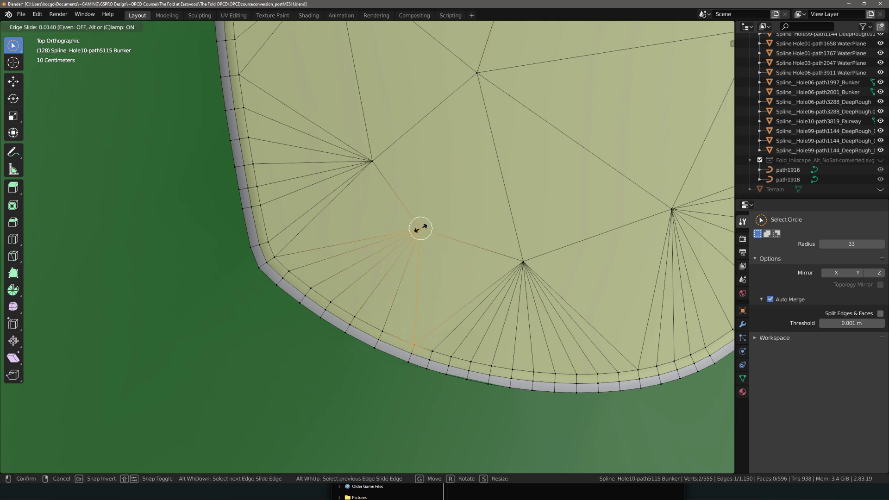
{"action": "left_click", "coordinate": [408, 202]}
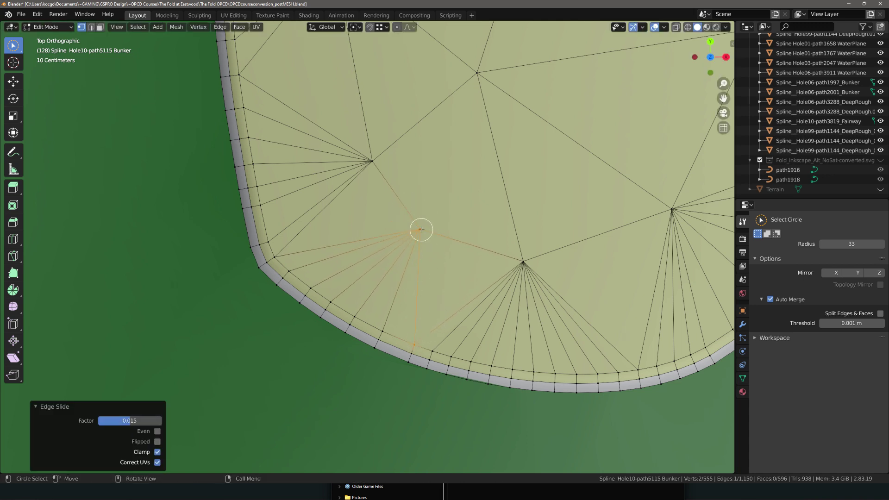
{"action": "left_click", "coordinate": [420, 230]}
{"action": "key", "text": "g"}
{"action": "left_click", "coordinate": [408, 221]}
{"action": "key", "text": "shift+v"}
{"action": "left_click", "coordinate": [342, 119]}
Step: Examine the spacing of the inner vertices along the whole bunker border
{"action": "scroll", "coordinate": [460, 176], "scroll_direction": "down", "scroll_amount": 3}
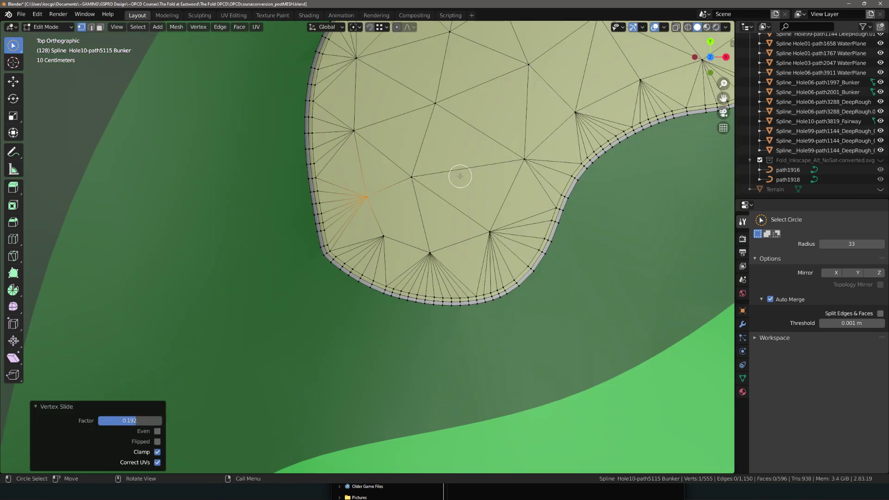
{"action": "scroll", "coordinate": [459, 176], "scroll_direction": "down", "scroll_amount": 2}
{"action": "middle_click_drag", "start_coordinate": [460, 175], "coordinate": [452, 272], "text": "shift"}
{"action": "scroll", "coordinate": [453, 272], "scroll_direction": "up", "scroll_amount": 3}
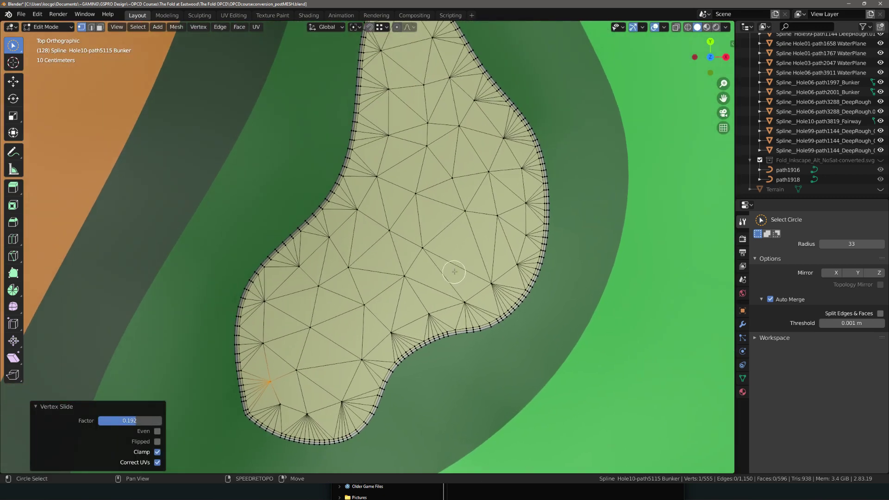
{"action": "scroll", "coordinate": [453, 272], "scroll_direction": "down", "scroll_amount": 1}
{"action": "scroll", "coordinate": [467, 274], "scroll_direction": "up", "scroll_amount": 1}
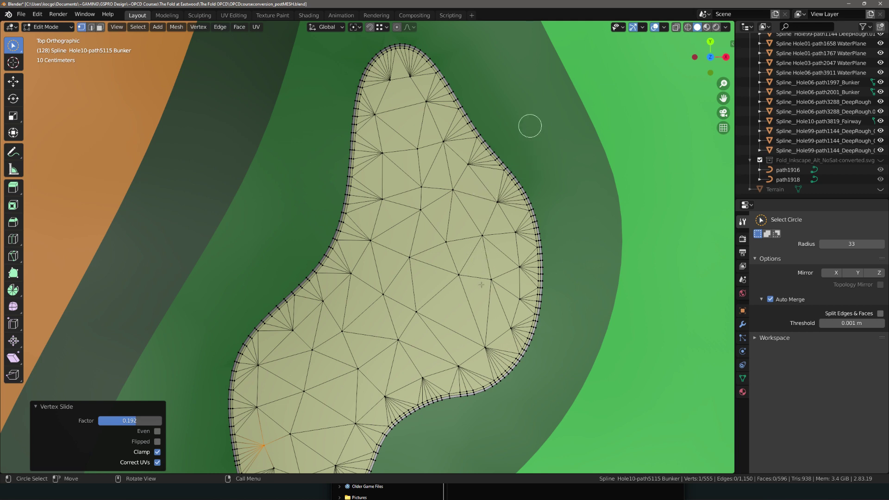
{"action": "scroll", "coordinate": [384, 209], "scroll_direction": "up", "scroll_amount": 6}
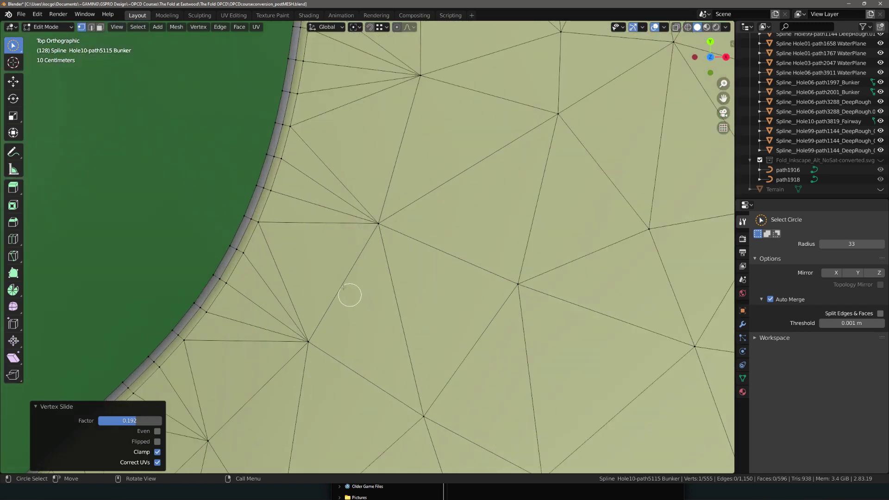
Step: Try to move a pair of adjacent border-ring vertices on the bunker's left side inward
{"action": "left_click", "coordinate": [273, 194]}
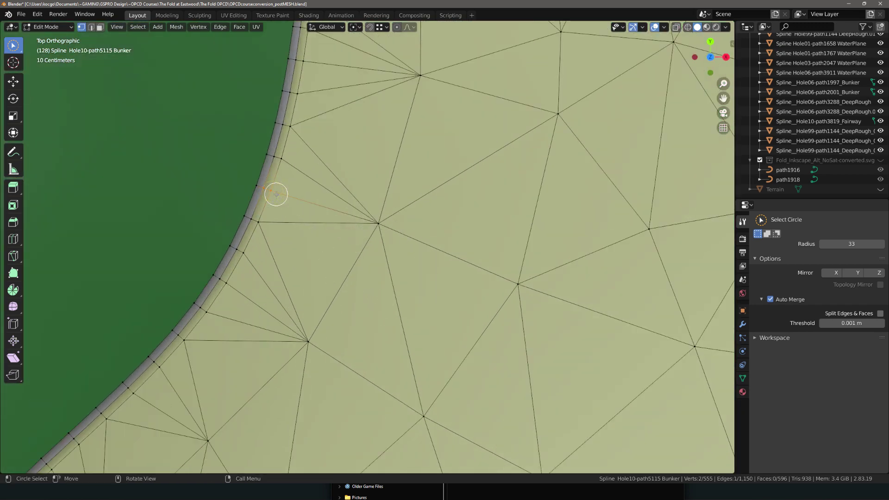
{"action": "scroll", "coordinate": [277, 194], "scroll_direction": "up", "scroll_amount": 5}
{"action": "scroll", "coordinate": [275, 198], "scroll_direction": "down", "scroll_amount": 6}
{"action": "middle_click_drag", "start_coordinate": [391, 307], "coordinate": [378, 226]}
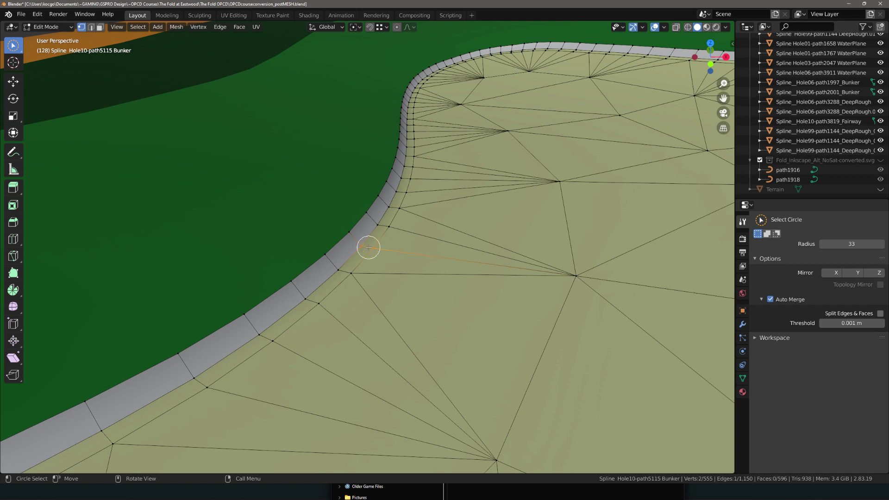
{"action": "key", "text": "g"}
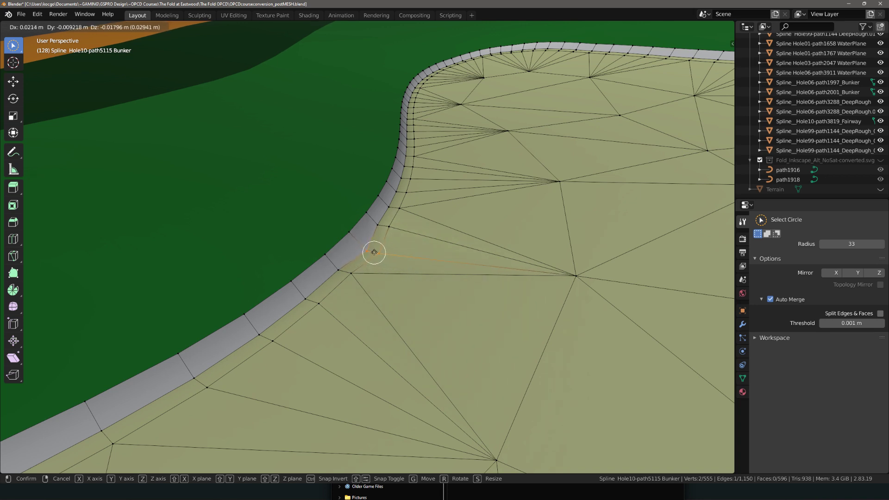
{"action": "left_click", "coordinate": [374, 252]}
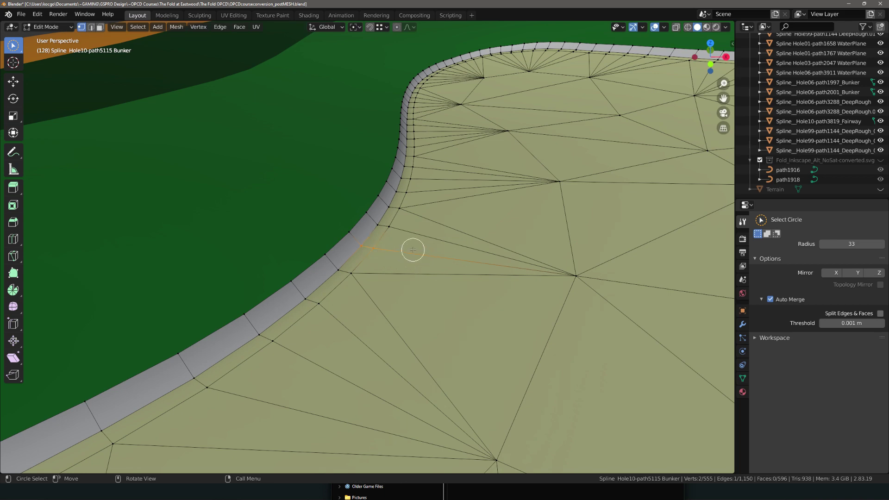
Step: Try to move an outermost border vertex away from the surrounding terrain at the bunker's left side
{"action": "middle_click_drag", "start_coordinate": [444, 270], "coordinate": [422, 272]}
{"action": "middle_click_drag", "start_coordinate": [475, 292], "coordinate": [533, 260]}
{"action": "left_click", "coordinate": [326, 267]}
{"action": "key", "text": "g"}
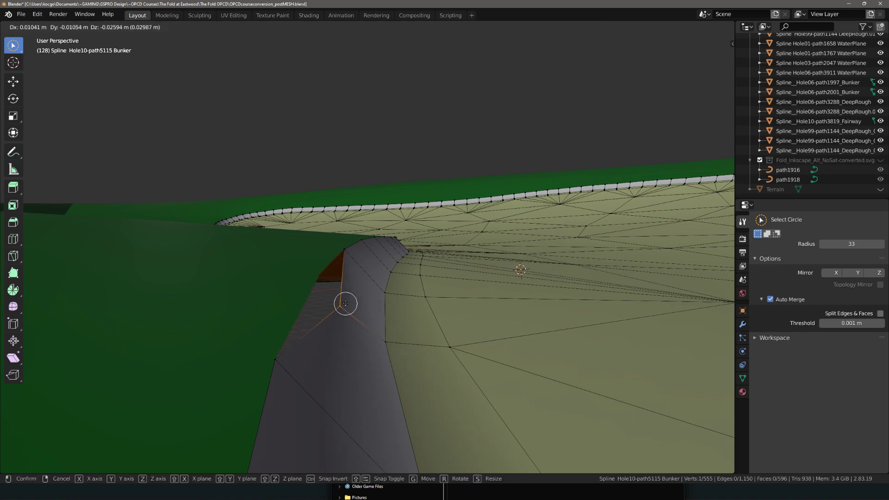
{"action": "right_click", "coordinate": [345, 304]}
Step: Select the bunker's entire outermost border loop and hide it
{"action": "middle_click_drag", "start_coordinate": [322, 278], "coordinate": [317, 328]}
{"action": "scroll", "coordinate": [296, 346], "scroll_direction": "up", "scroll_amount": 3}
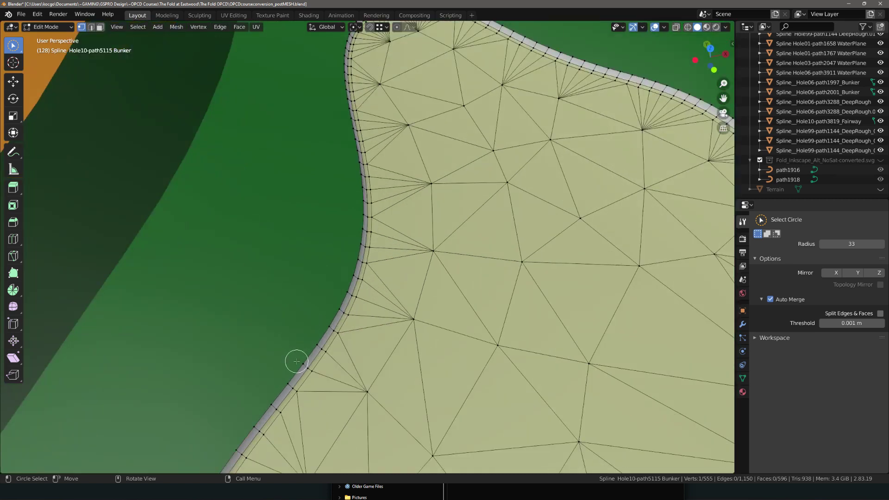
{"action": "left_click", "coordinate": [296, 360], "text": "alt"}
{"action": "scroll", "coordinate": [360, 362], "scroll_direction": "down", "scroll_amount": 3}
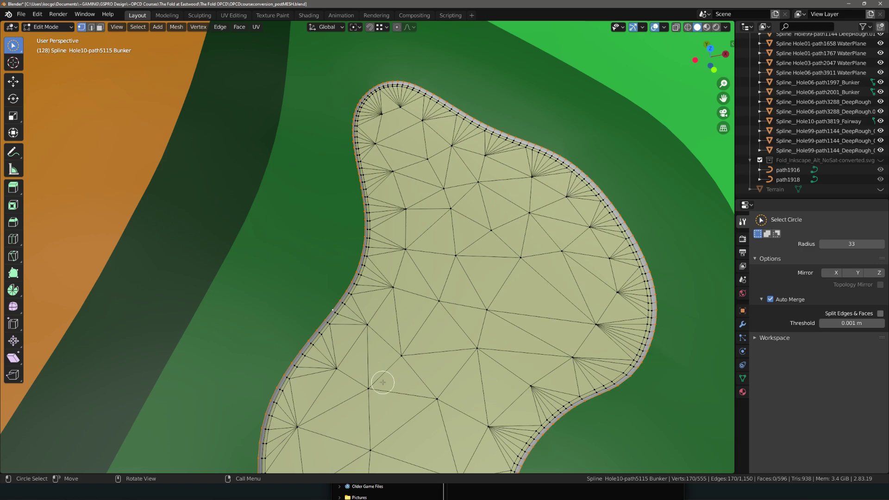
{"action": "middle_click_drag", "start_coordinate": [382, 382], "coordinate": [415, 296]}
{"action": "scroll", "coordinate": [387, 324], "scroll_direction": "up", "scroll_amount": 6}
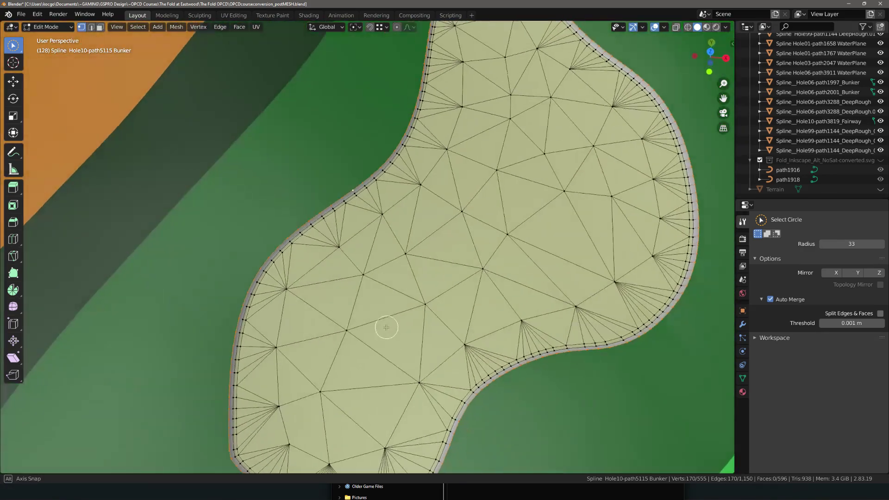
{"action": "key", "text": "h"}
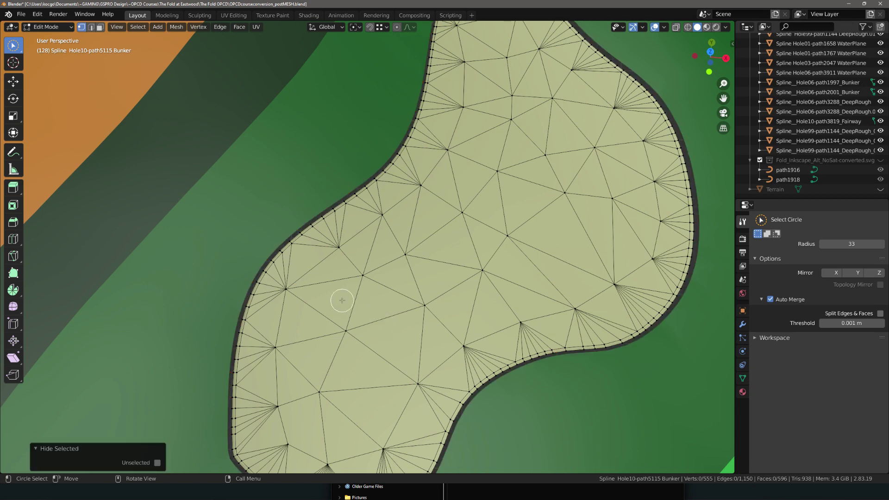
{"action": "scroll", "coordinate": [357, 178], "scroll_direction": "up", "scroll_amount": 3}
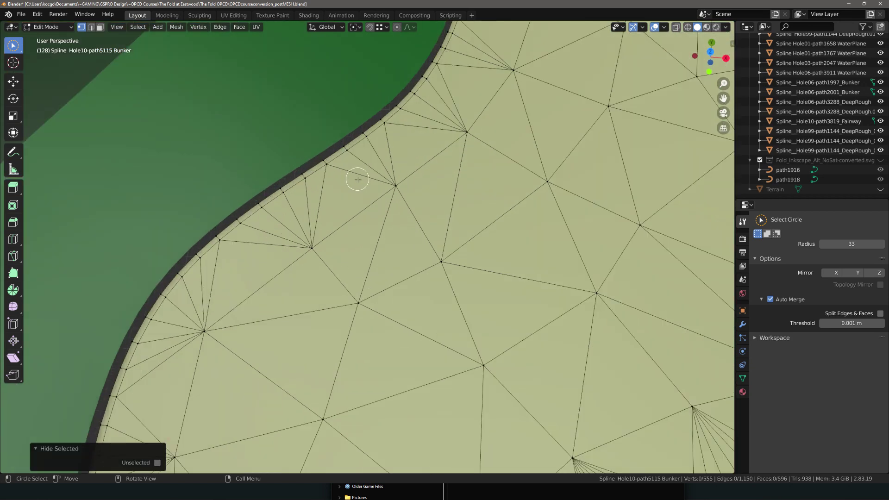
Step: Select the chain of fan-centre vertices inside the bunker along its long upper border, from the narrow end to the wide end
{"action": "scroll", "coordinate": [363, 207], "scroll_direction": "down", "scroll_amount": 3}
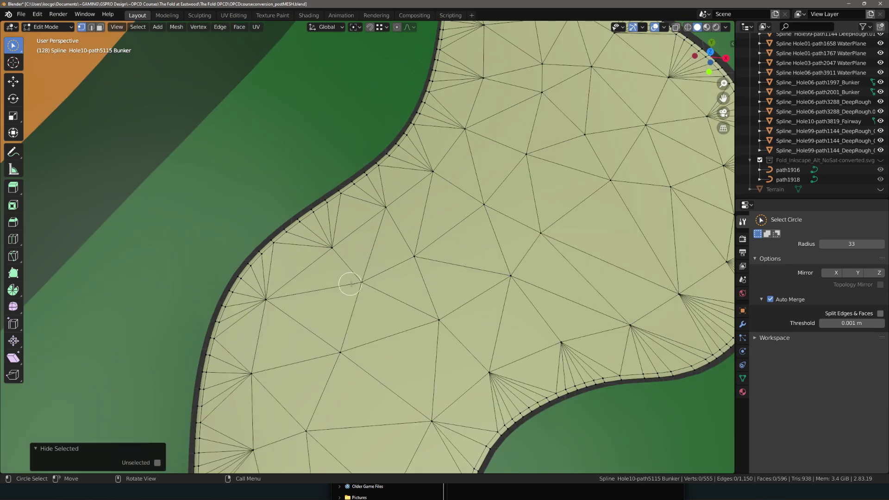
{"action": "middle_click_drag", "start_coordinate": [357, 295], "coordinate": [360, 216]}
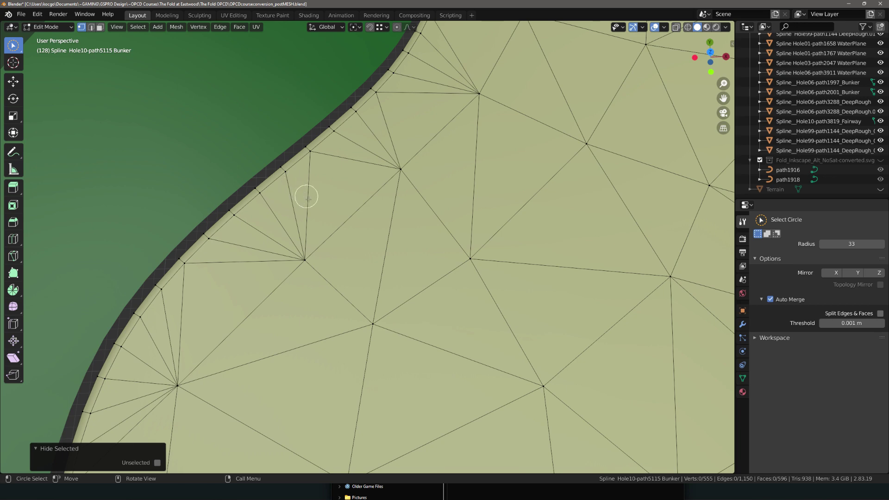
{"action": "scroll", "coordinate": [308, 263], "scroll_direction": "down", "scroll_amount": 8}
{"action": "middle_click_drag", "start_coordinate": [386, 245], "coordinate": [451, 226]}
{"action": "scroll", "coordinate": [441, 169], "scroll_direction": "up", "scroll_amount": 6}
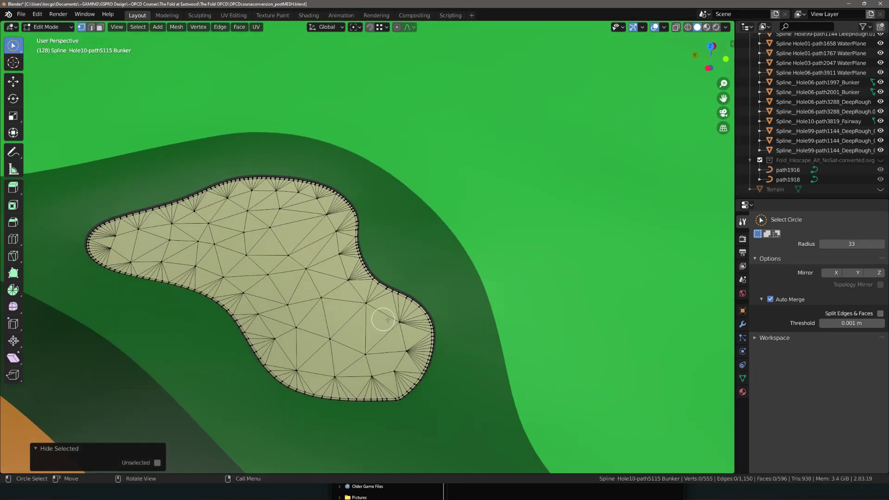
{"action": "middle_click_drag", "start_coordinate": [381, 329], "coordinate": [395, 299]}
{"action": "scroll", "coordinate": [134, 257], "scroll_direction": "down", "scroll_amount": 1}
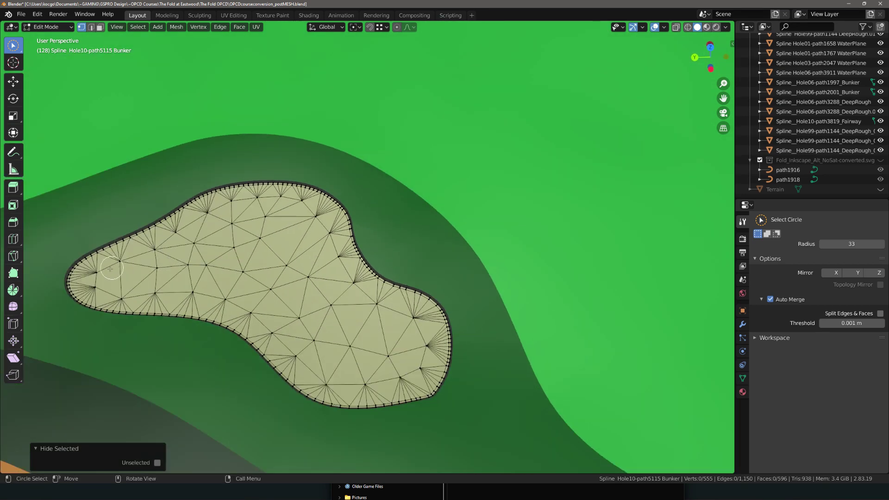
{"action": "left_click_drag", "start_coordinate": [95, 272], "coordinate": [208, 215]}
{"action": "mouse_move", "coordinate": [290, 206]}
{"action": "left_mouse_down"}
{"action": "mouse_move", "coordinate": [318, 221]}
{"action": "mouse_move", "coordinate": [343, 278]}
{"action": "mouse_move", "coordinate": [402, 320]}
{"action": "left_mouse_up"}
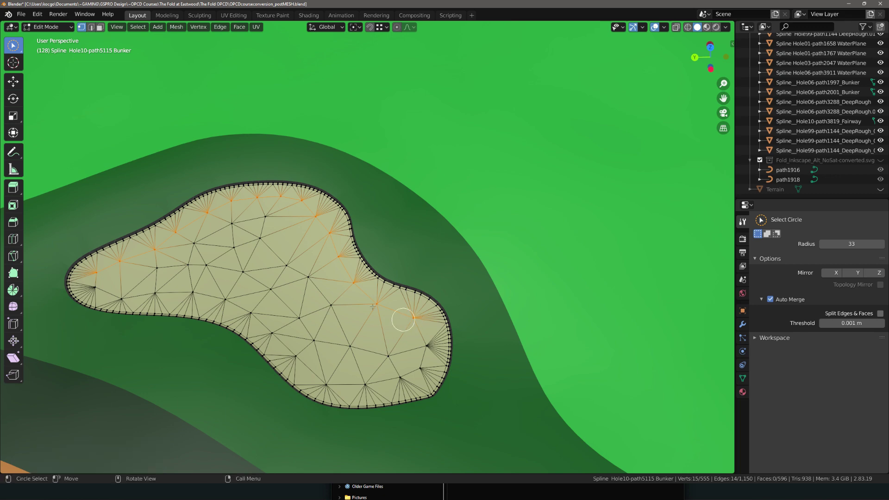
{"action": "scroll", "coordinate": [332, 276], "scroll_direction": "up", "scroll_amount": 3}
{"action": "middle_click_drag", "start_coordinate": [255, 267], "coordinate": [255, 270]}
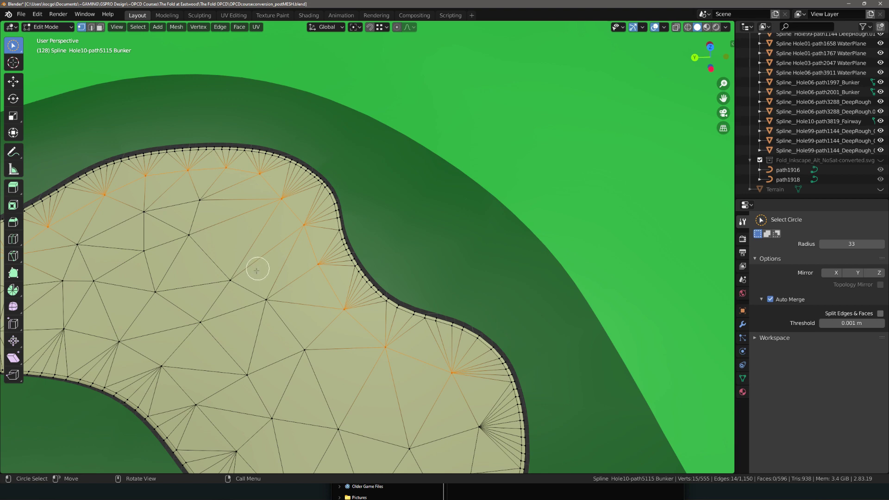
Step: Switch to edge selection and add edge loops on both sides of the chain using Offset Edge Slide with factor 0.545
{"action": "key", "text": "2"}
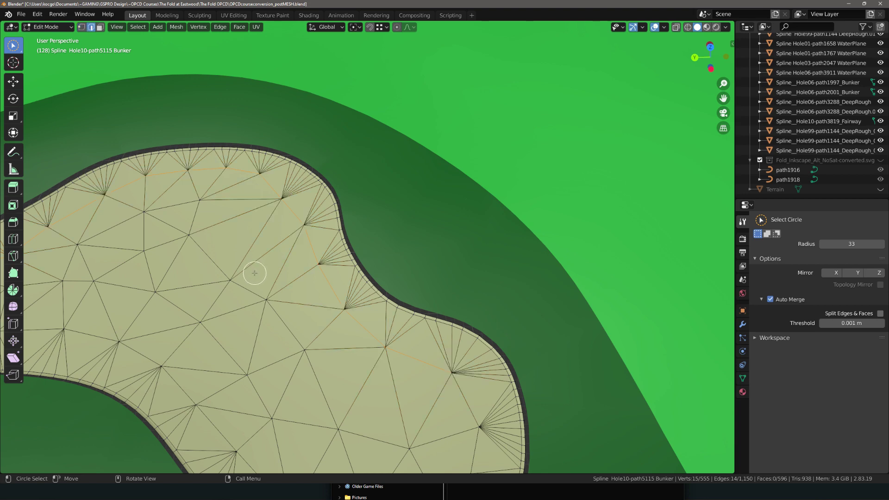
{"action": "scroll", "coordinate": [215, 231], "scroll_direction": "down", "scroll_amount": 2}
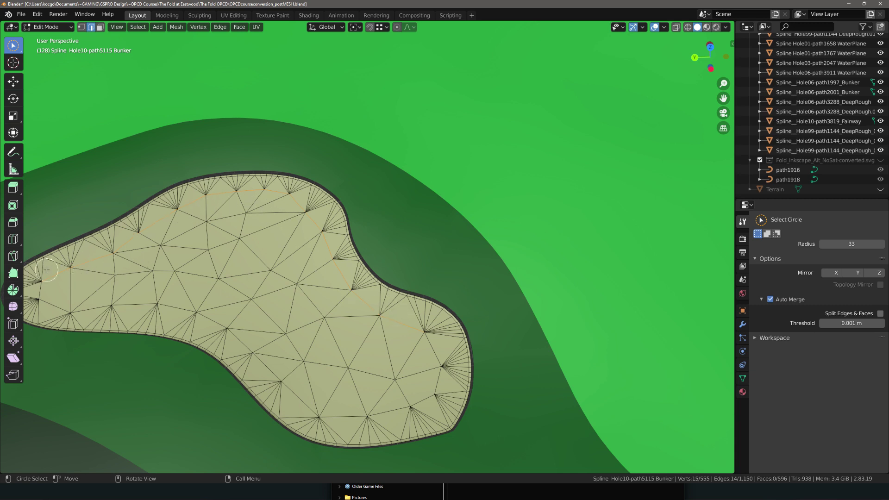
{"action": "mouse_move", "coordinate": [53, 279]}
{"action": "left_mouse_down"}
{"action": "mouse_move", "coordinate": [117, 253]}
{"action": "mouse_move", "coordinate": [199, 199]}
{"action": "mouse_move", "coordinate": [254, 199]}
{"action": "mouse_move", "coordinate": [301, 212]}
{"action": "mouse_move", "coordinate": [334, 264]}
{"action": "mouse_move", "coordinate": [332, 306]}
{"action": "left_mouse_up"}
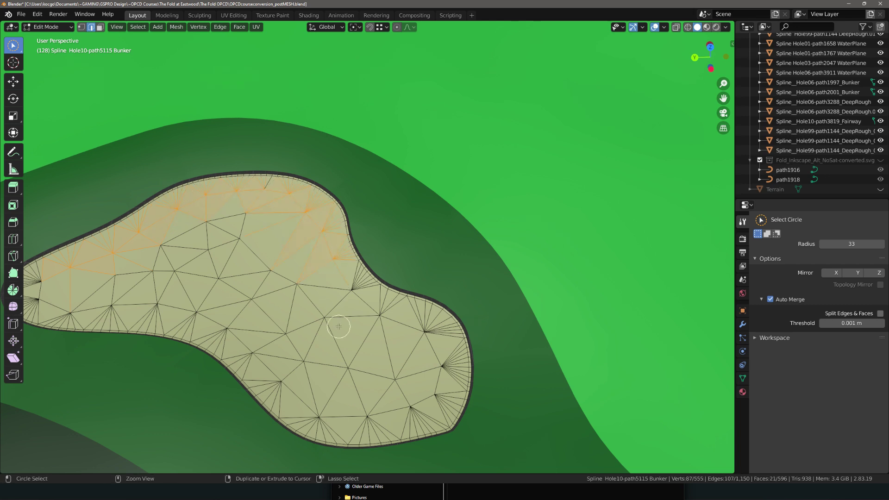
{"action": "key", "text": "ctrl+KP_Subtract"}
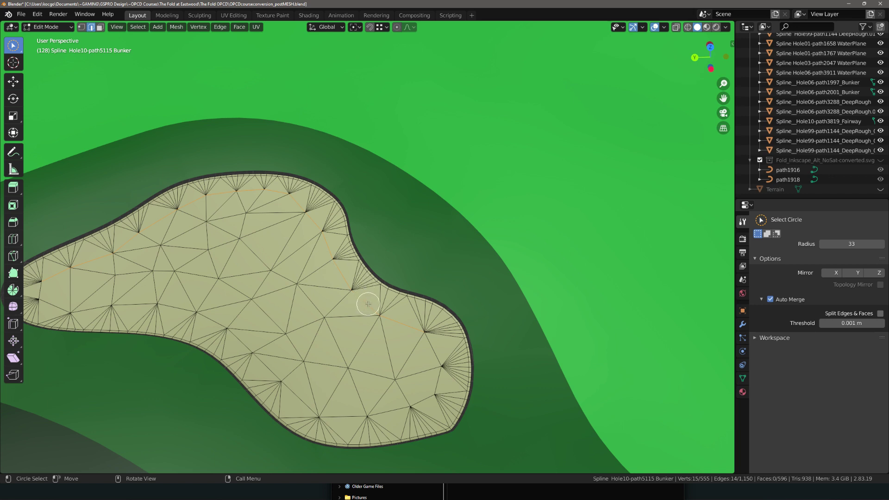
{"action": "key", "text": "ctrl+shift+r"}
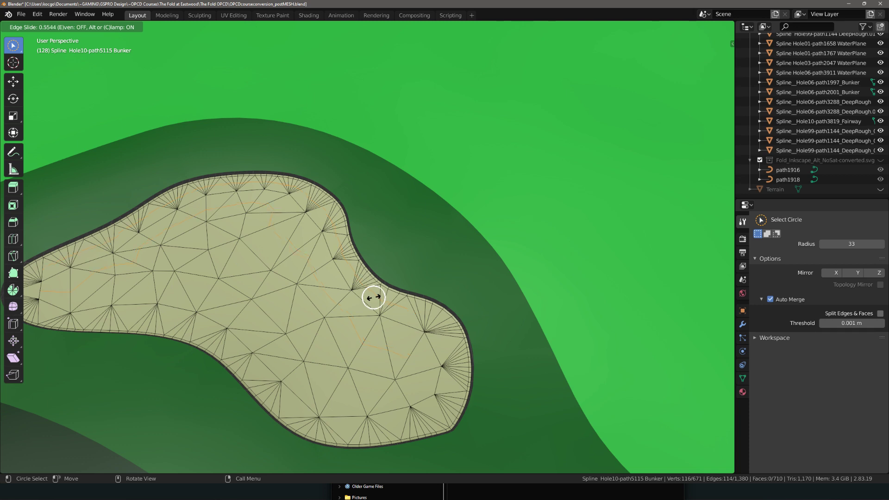
{"action": "left_click", "coordinate": [373, 297]}
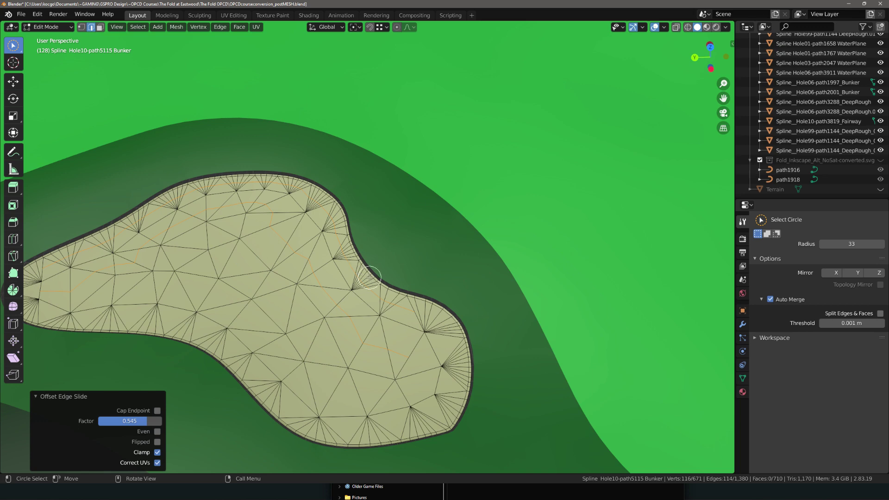
Step: Return to vertex selection and select only the original fan-centre vertices along the bunker's curved upper border, excluding the new loops
{"action": "scroll", "coordinate": [369, 277], "scroll_direction": "down", "scroll_amount": 3}
{"action": "middle_click_drag", "start_coordinate": [369, 277], "coordinate": [361, 252]}
{"action": "scroll", "coordinate": [329, 278], "scroll_direction": "up", "scroll_amount": 4}
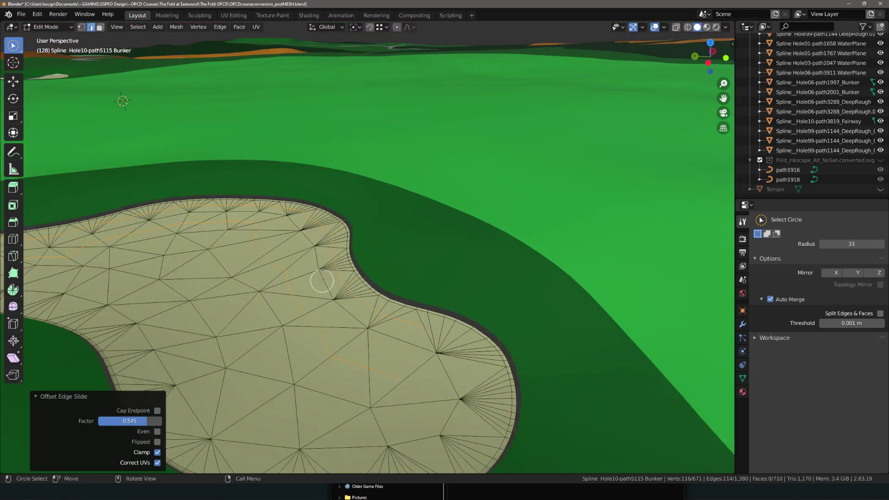
{"action": "key", "text": "1"}
{"action": "scroll", "coordinate": [285, 277], "scroll_direction": "up", "scroll_amount": 1}
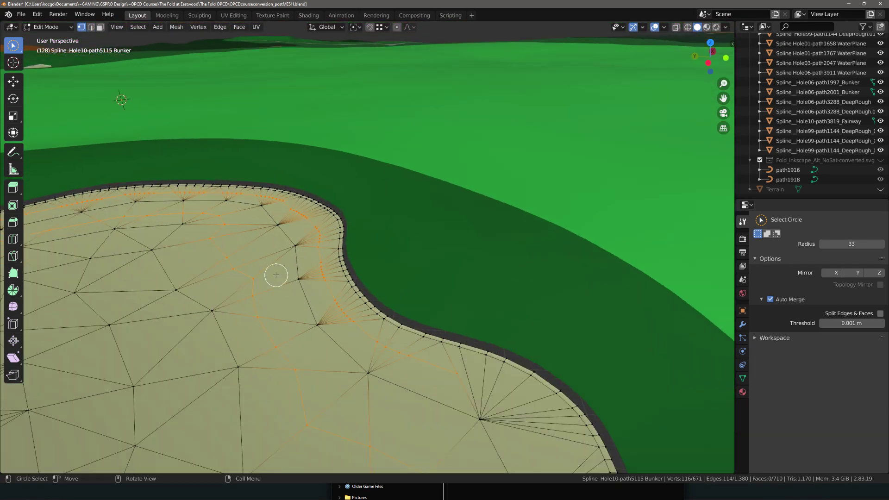
{"action": "middle_click_drag", "start_coordinate": [275, 272], "coordinate": [324, 307]}
{"action": "mouse_move", "coordinate": [521, 339]}
{"action": "left_mouse_down"}
{"action": "mouse_move", "coordinate": [389, 333]}
{"action": "mouse_move", "coordinate": [223, 234]}
{"action": "left_mouse_up"}
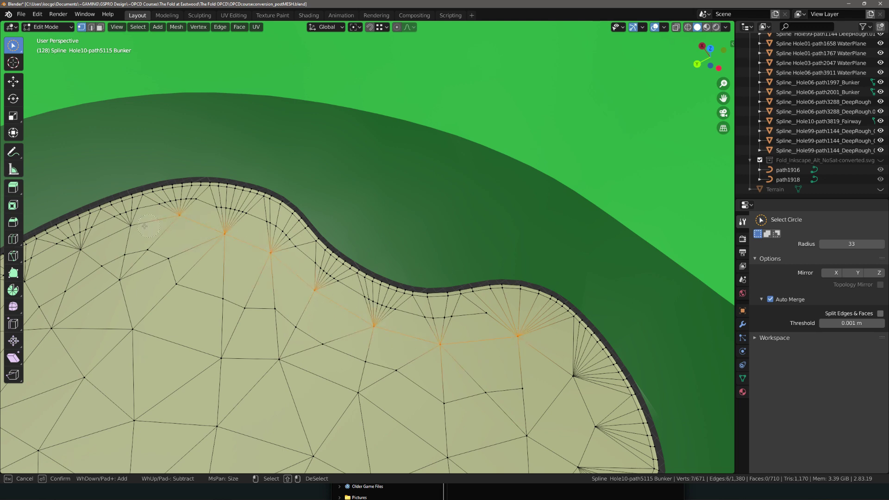
{"action": "middle_click_drag", "start_coordinate": [123, 246], "coordinate": [254, 201], "text": "shift"}
{"action": "left_click", "coordinate": [244, 195], "text": "shift"}
{"action": "mouse_move", "coordinate": [199, 214]}
{"action": "left_mouse_down", "text": "shift"}
{"action": "mouse_move", "coordinate": [138, 260]}
{"action": "mouse_move", "coordinate": [51, 398]}
{"action": "mouse_move", "coordinate": [64, 369]}
{"action": "left_mouse_up", "text": "shift"}
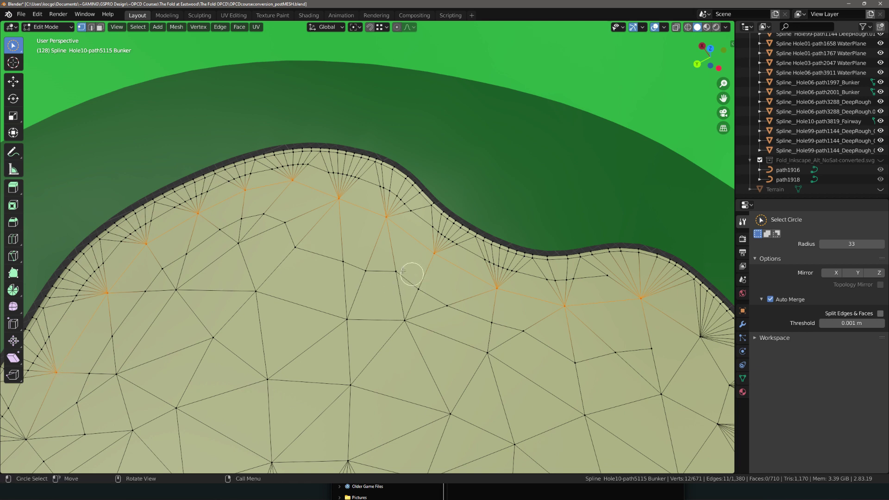
Step: In edge selection, run Offset Edge Slide again on the fan-centre chain with a factor of about 0.5
{"action": "key", "text": "2"}
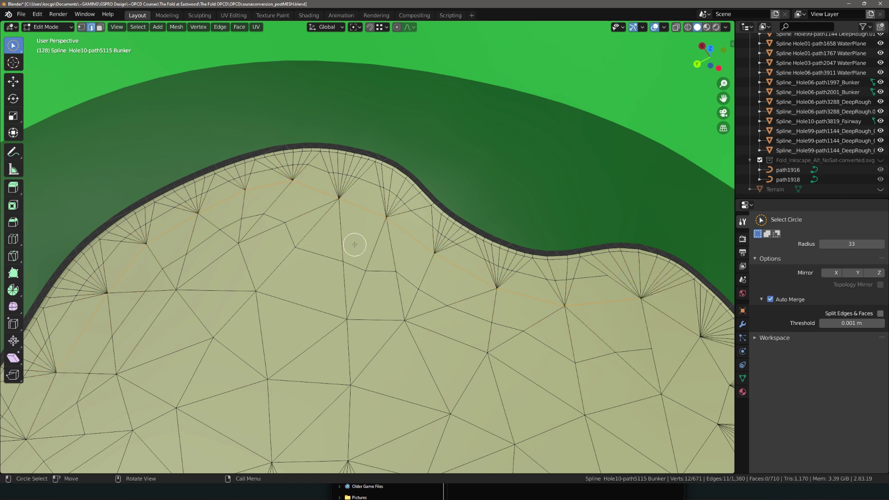
{"action": "key", "text": "ctrl+shift+r"}
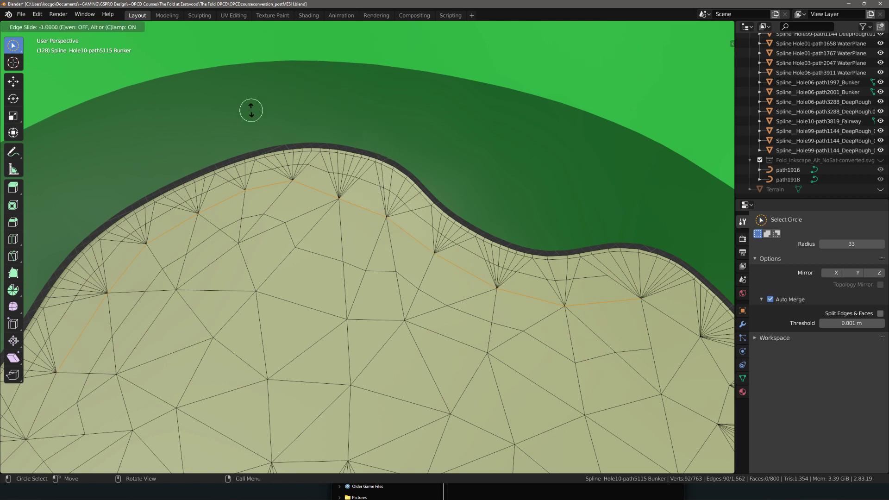
{"action": "left_click", "coordinate": [304, 264]}
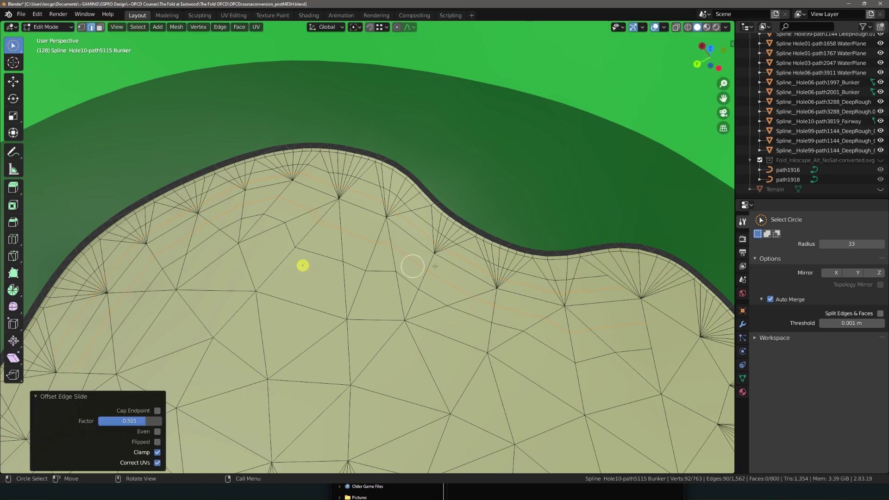
Step: Select all new loop vertices between the inner border ring and the fan-centre chain along the bunker's upper side
{"action": "key", "text": "1"}
{"action": "middle_click_drag", "start_coordinate": [433, 283], "coordinate": [379, 232]}
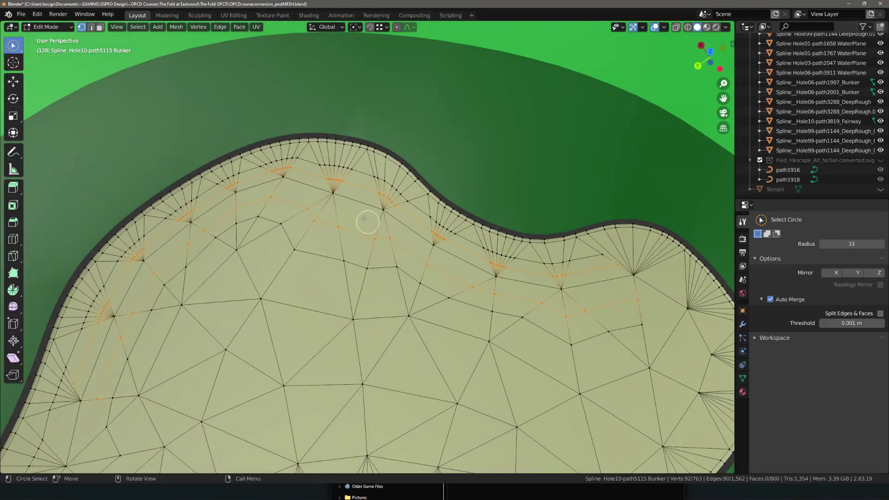
{"action": "scroll", "coordinate": [365, 120], "scroll_direction": "up", "scroll_amount": 3}
{"action": "mouse_move", "coordinate": [366, 121]}
{"action": "middle_mouse_down"}
{"action": "mouse_move", "coordinate": [264, 131]}
{"action": "mouse_move", "coordinate": [341, 171]}
{"action": "mouse_move", "coordinate": [369, 213]}
{"action": "mouse_move", "coordinate": [400, 192]}
{"action": "mouse_move", "coordinate": [384, 196]}
{"action": "middle_mouse_up"}
{"action": "mouse_move", "coordinate": [259, 224]}
{"action": "left_mouse_down"}
{"action": "mouse_move", "coordinate": [324, 241]}
{"action": "mouse_move", "coordinate": [299, 219]}
{"action": "left_mouse_up"}
{"action": "middle_click_drag", "start_coordinate": [348, 292], "coordinate": [250, 276]}
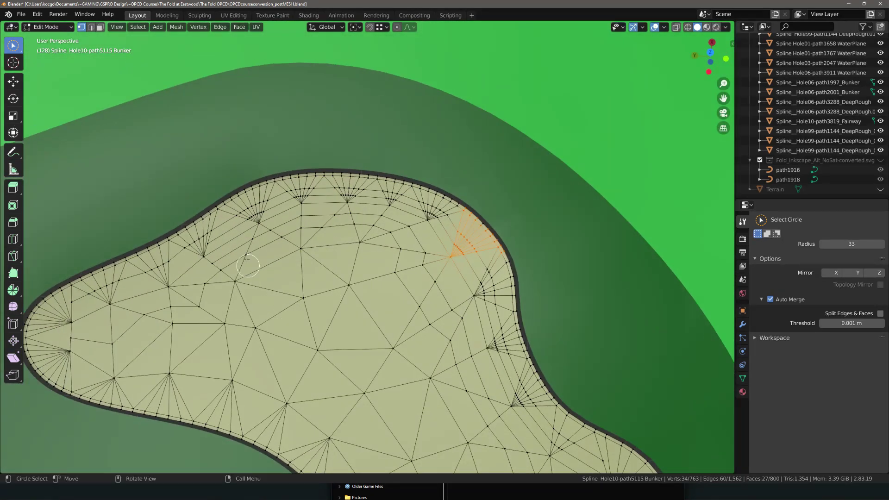
{"action": "mouse_move", "coordinate": [190, 248]}
{"action": "left_mouse_down"}
{"action": "mouse_move", "coordinate": [256, 206]}
{"action": "mouse_move", "coordinate": [306, 196]}
{"action": "mouse_move", "coordinate": [388, 198]}
{"action": "mouse_move", "coordinate": [439, 213]}
{"action": "mouse_move", "coordinate": [479, 271]}
{"action": "mouse_move", "coordinate": [494, 342]}
{"action": "mouse_move", "coordinate": [526, 409]}
{"action": "left_mouse_up"}
{"action": "middle_click_drag", "start_coordinate": [540, 416], "coordinate": [411, 295], "text": "shift"}
{"action": "left_click_drag", "start_coordinate": [411, 295], "coordinate": [475, 347]}
{"action": "middle_click_drag", "start_coordinate": [354, 254], "coordinate": [389, 199]}
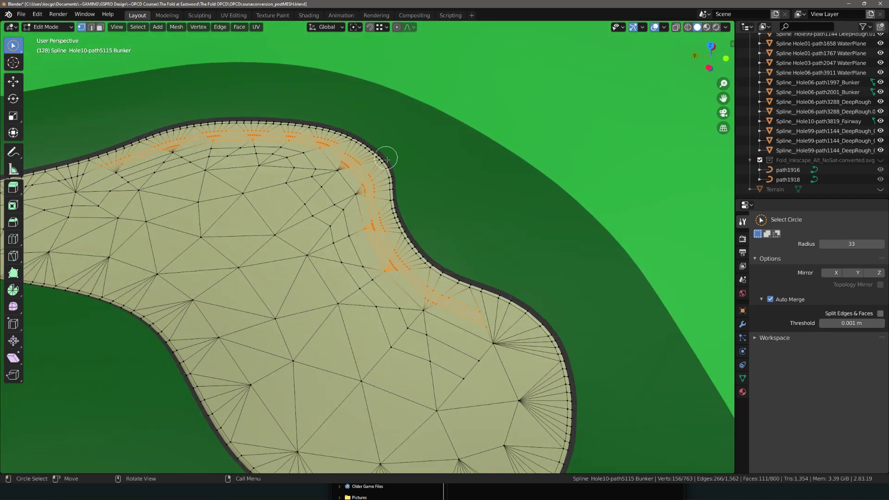
Step: Relax the selected band of loop vertices with 5 iterations
{"action": "scroll", "coordinate": [295, 119], "scroll_direction": "up", "scroll_amount": 2}
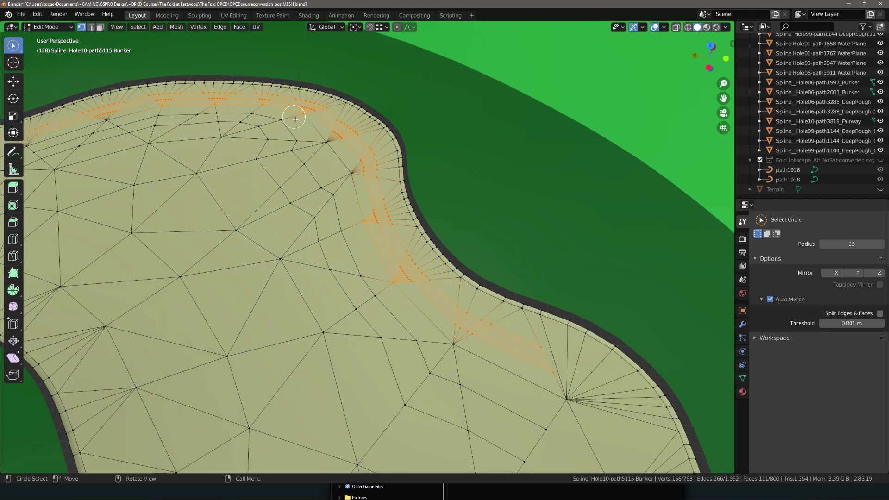
{"action": "right_click", "coordinate": [377, 211]}
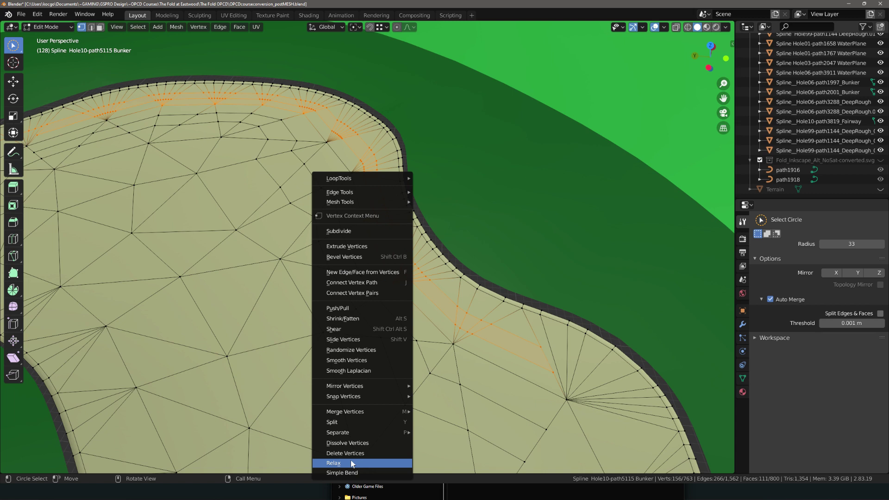
{"action": "left_click", "coordinate": [351, 460]}
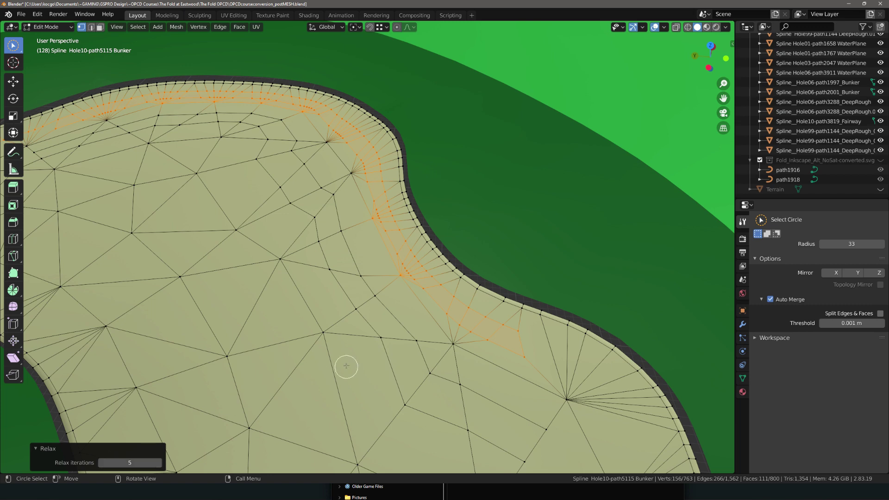
Step: Examine the spacing of the relaxed vertex rings along the bunker's upper border and clear the band selection
{"action": "scroll", "coordinate": [401, 202], "scroll_direction": "up", "scroll_amount": 4}
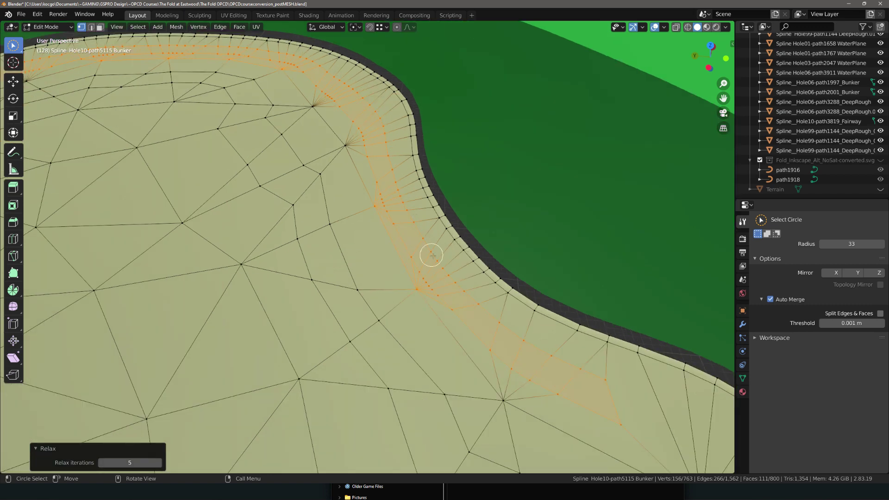
{"action": "mouse_move", "coordinate": [493, 298]}
{"action": "middle_mouse_down"}
{"action": "mouse_move", "coordinate": [460, 264]}
{"action": "mouse_move", "coordinate": [514, 304]}
{"action": "mouse_move", "coordinate": [550, 301]}
{"action": "mouse_move", "coordinate": [499, 285]}
{"action": "middle_mouse_up"}
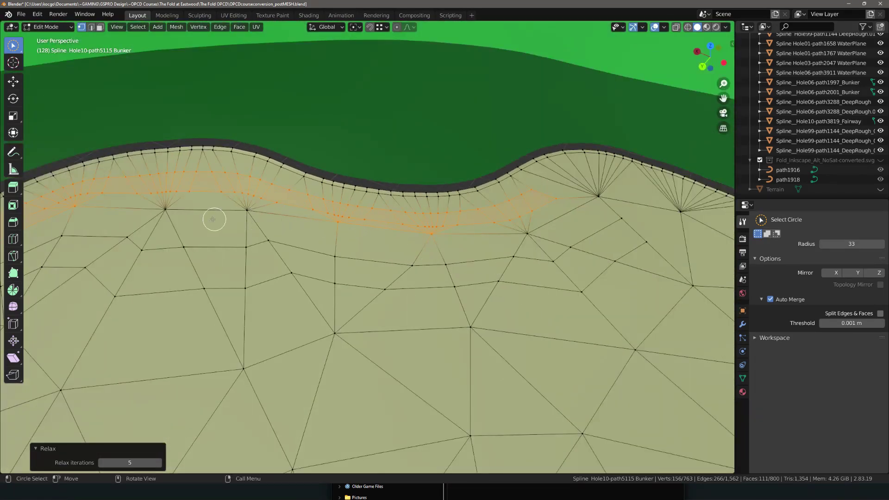
{"action": "middle_click_drag", "start_coordinate": [212, 219], "coordinate": [184, 222]}
{"action": "scroll", "coordinate": [269, 239], "scroll_direction": "down", "scroll_amount": 1}
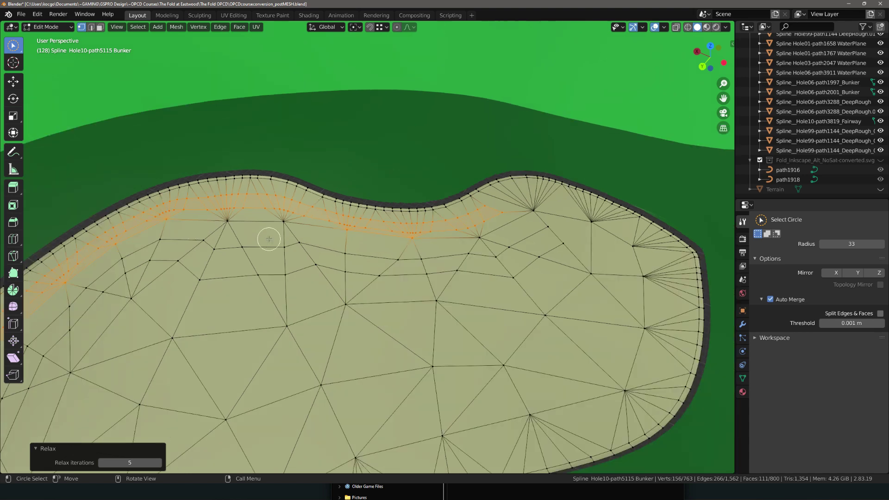
{"action": "scroll", "coordinate": [212, 240], "scroll_direction": "up", "scroll_amount": 3}
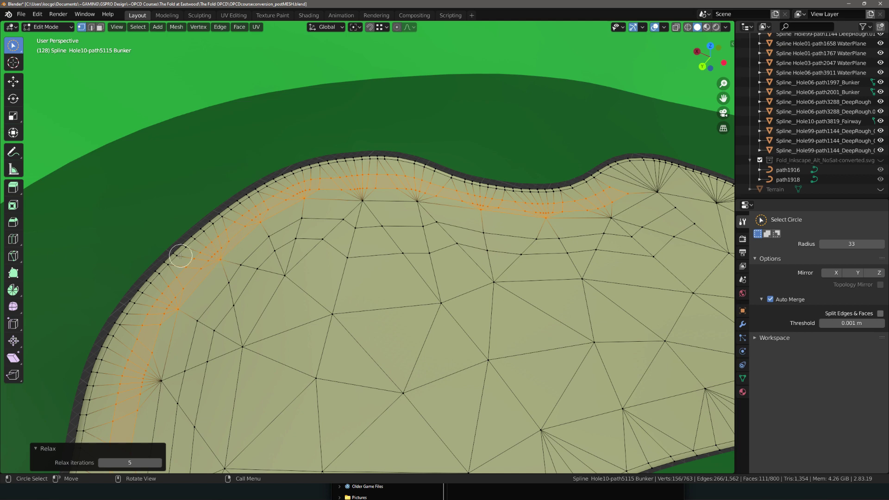
{"action": "middle_click_drag", "start_coordinate": [234, 288], "coordinate": [308, 188], "text": "shift"}
{"action": "left_click", "coordinate": [257, 333]}
{"action": "scroll", "coordinate": [266, 304], "scroll_direction": "up", "scroll_amount": 5}
{"action": "scroll", "coordinate": [220, 234], "scroll_direction": "down", "scroll_amount": 4}
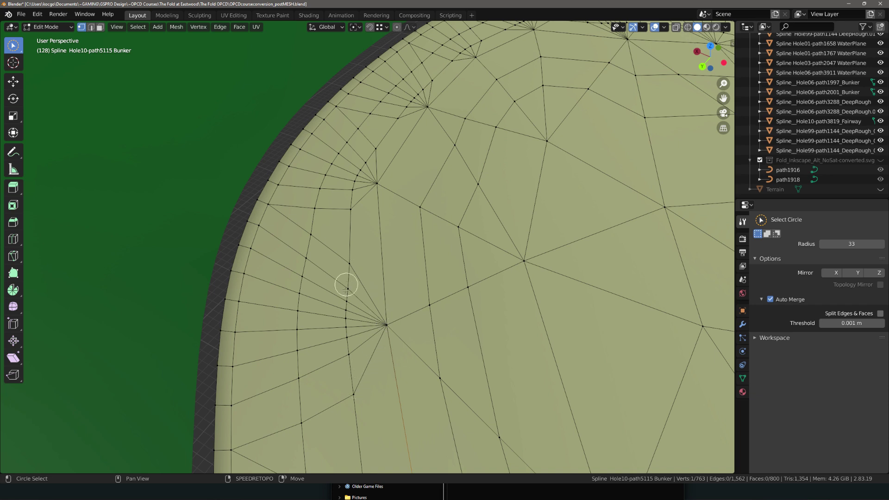
Step: Select the fan-centre vertices along the bend near the narrow end and edge-slide them slightly inward, away from the relaxed rings
{"action": "left_click_drag", "start_coordinate": [385, 322], "coordinate": [380, 187]}
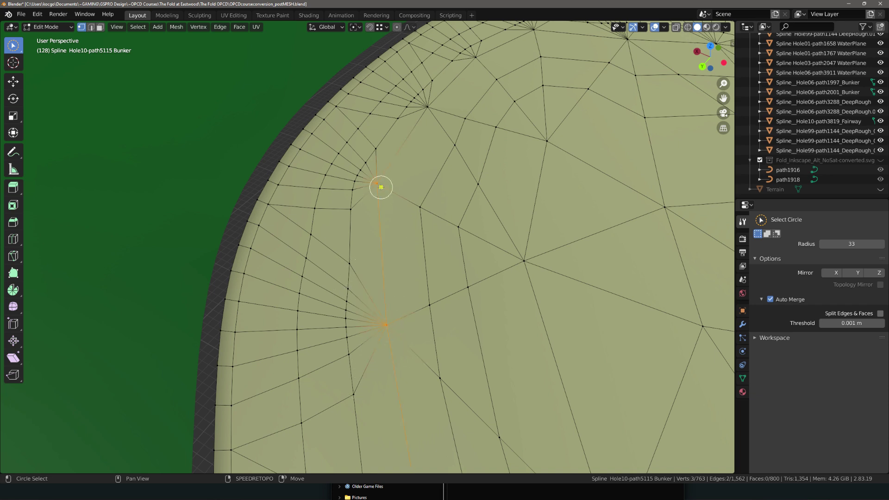
{"action": "left_click", "coordinate": [431, 114]}
{"action": "key", "text": "g"}
{"action": "key", "text": "g"}
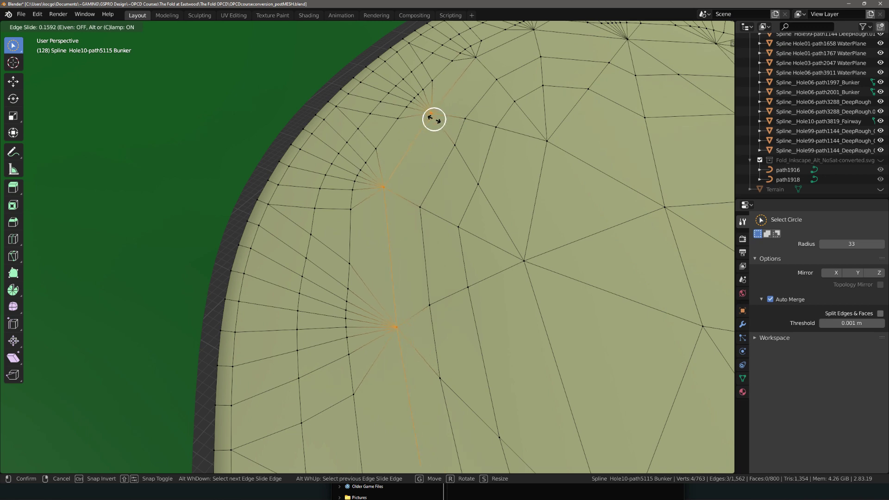
{"action": "left_click", "coordinate": [433, 119]}
Step: Select the next two fan-centre vertices at the start of the upper curve and edge-slide them farther into the bunker
{"action": "mouse_move", "coordinate": [476, 105]}
{"action": "middle_mouse_down", "text": "shift"}
{"action": "mouse_move", "coordinate": [339, 250]}
{"action": "mouse_move", "coordinate": [278, 268]}
{"action": "middle_mouse_up", "text": "shift"}
{"action": "mouse_move", "coordinate": [268, 269]}
{"action": "left_mouse_down"}
{"action": "mouse_move", "coordinate": [346, 226]}
{"action": "mouse_move", "coordinate": [265, 267]}
{"action": "left_mouse_up"}
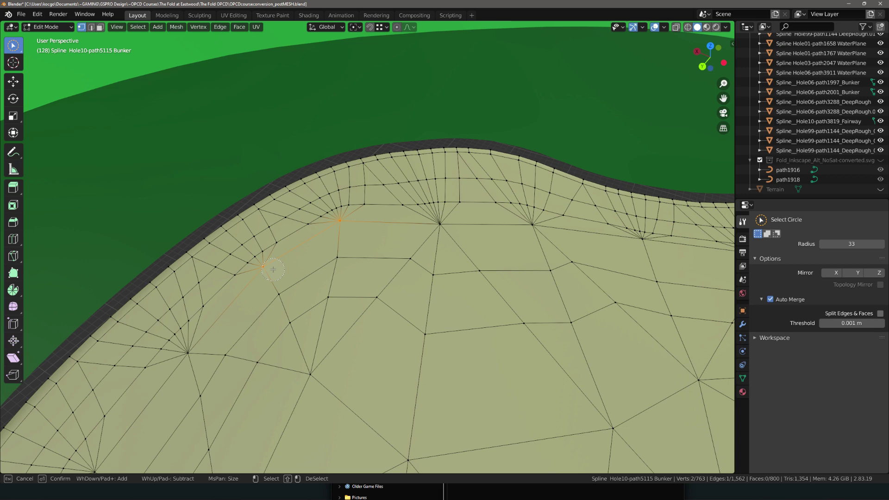
{"action": "key", "text": "g"}
{"action": "key", "text": "g"}
{"action": "left_click", "coordinate": [282, 276]}
Step: Edge-slide the two fan-centre vertices below the crest of the upper curve inward with a factor of 0.239
{"action": "left_click_drag", "start_coordinate": [432, 227], "coordinate": [526, 228]}
{"action": "key", "text": "g"}
{"action": "key", "text": "g"}
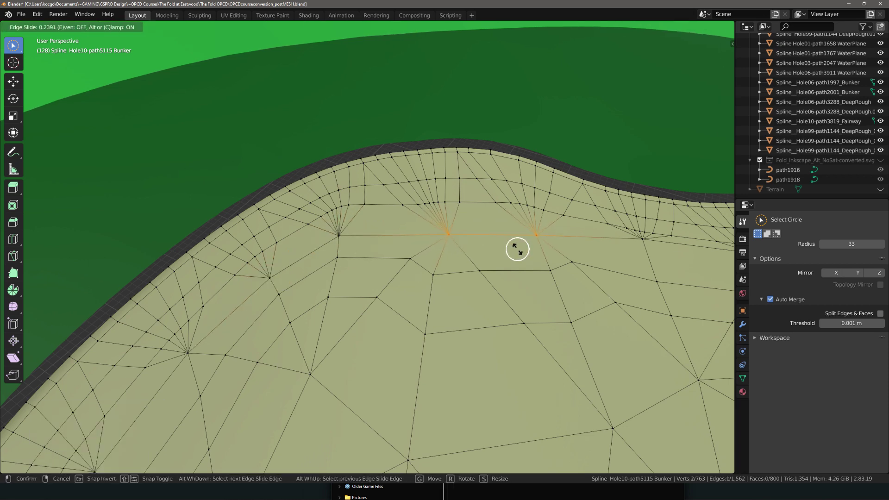
{"action": "left_click", "coordinate": [517, 249]}
{"action": "middle_click_drag", "start_coordinate": [631, 251], "coordinate": [300, 249], "text": "shift"}
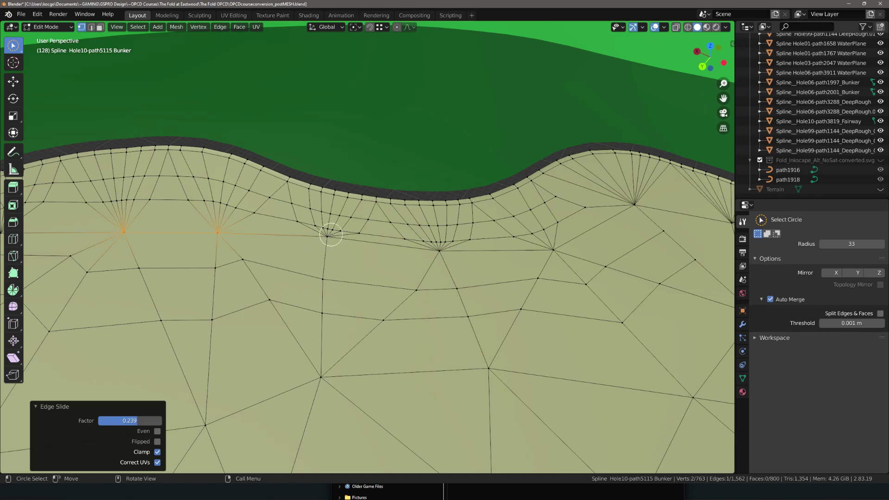
Step: Slide the next two fan-centre vertices in the dip of the upper border farther into the bunker, the second with a factor of 0.400
{"action": "scroll", "coordinate": [331, 234], "scroll_direction": "up", "scroll_amount": 4}
{"action": "left_click", "coordinate": [291, 231]}
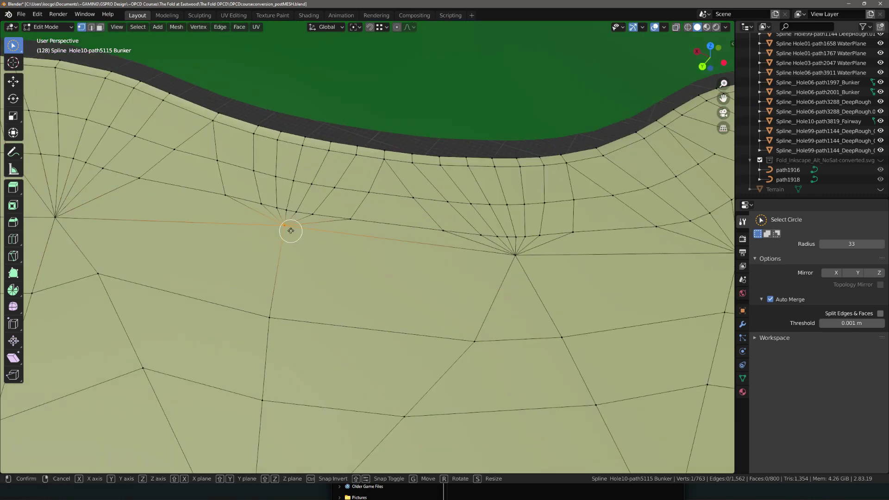
{"action": "key", "text": "g"}
{"action": "key", "text": "g"}
{"action": "left_click", "coordinate": [280, 266]}
{"action": "left_click", "coordinate": [517, 254]}
{"action": "key", "text": "g"}
{"action": "key", "text": "g"}
{"action": "left_click", "coordinate": [512, 295]}
Step: Select the band of faces just inside the fan centres, from the upper curve to past the dip, and subdivide it with one cut
{"action": "middle_click_drag", "start_coordinate": [512, 296], "coordinate": [411, 249], "text": "shift"}
{"action": "scroll", "coordinate": [411, 248], "scroll_direction": "down", "scroll_amount": 8}
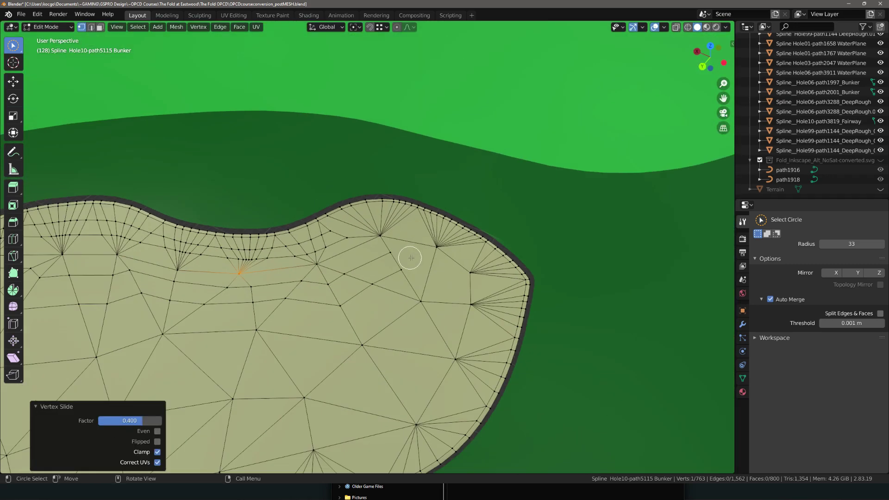
{"action": "scroll", "coordinate": [306, 285], "scroll_direction": "up", "scroll_amount": 2}
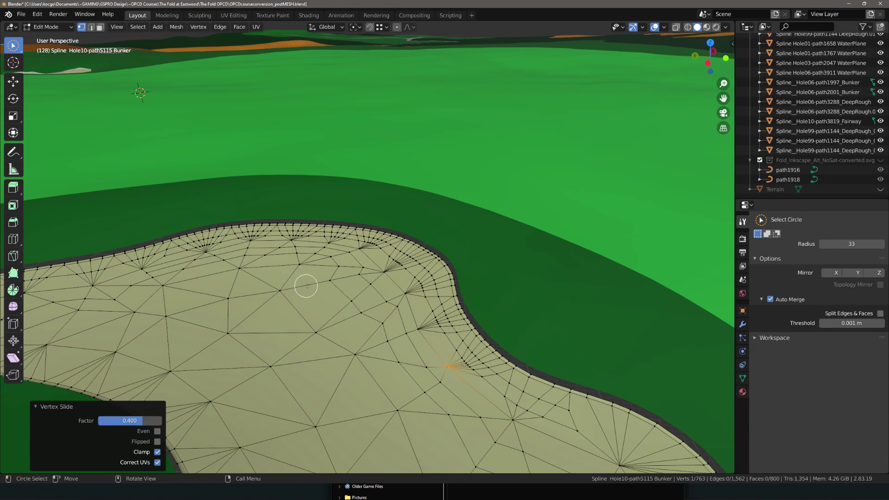
{"action": "scroll", "coordinate": [331, 281], "scroll_direction": "up", "scroll_amount": 1}
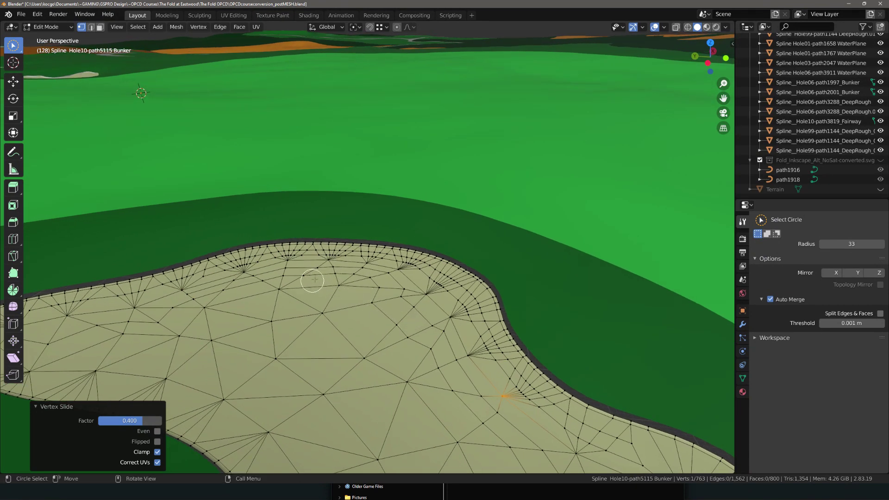
{"action": "middle_click_drag", "start_coordinate": [314, 273], "coordinate": [349, 319]}
{"action": "key", "text": "3"}
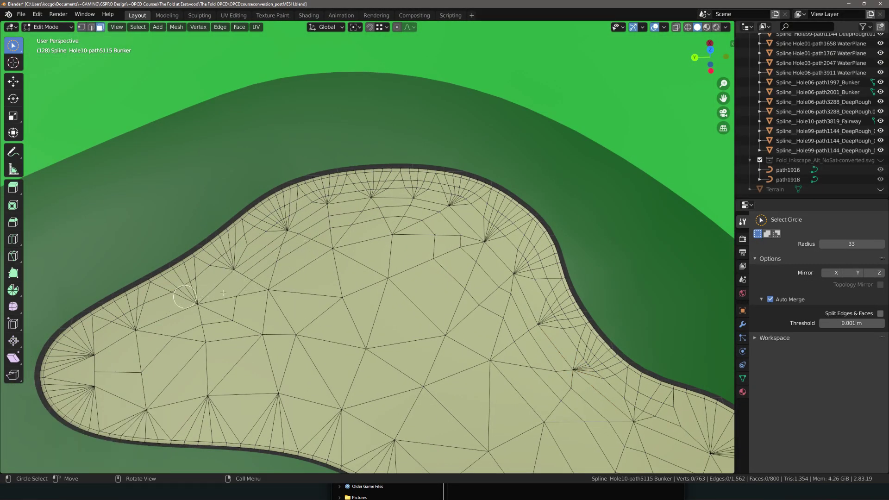
{"action": "left_click", "coordinate": [261, 253], "text": "shift"}
{"action": "left_click", "coordinate": [317, 222], "text": "shift"}
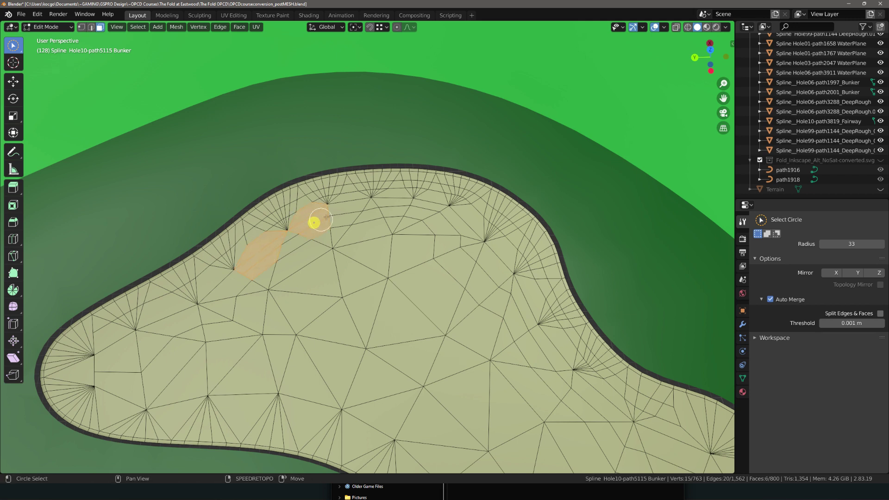
{"action": "left_click", "coordinate": [346, 208], "text": "shift"}
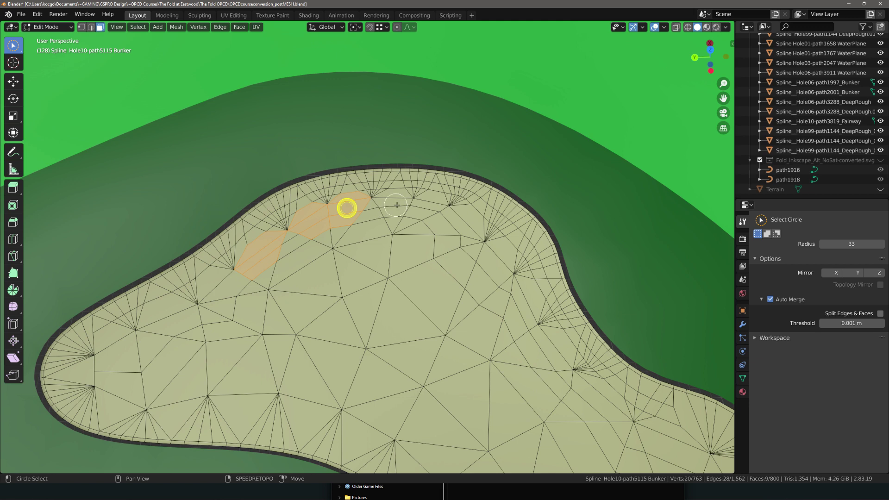
{"action": "left_click", "coordinate": [394, 204], "text": "shift"}
{"action": "left_click_drag", "start_coordinate": [428, 202], "coordinate": [456, 223], "text": "shift"}
{"action": "left_click_drag", "start_coordinate": [494, 259], "coordinate": [526, 302], "text": "shift"}
{"action": "left_click_drag", "start_coordinate": [556, 349], "coordinate": [561, 353], "text": "shift"}
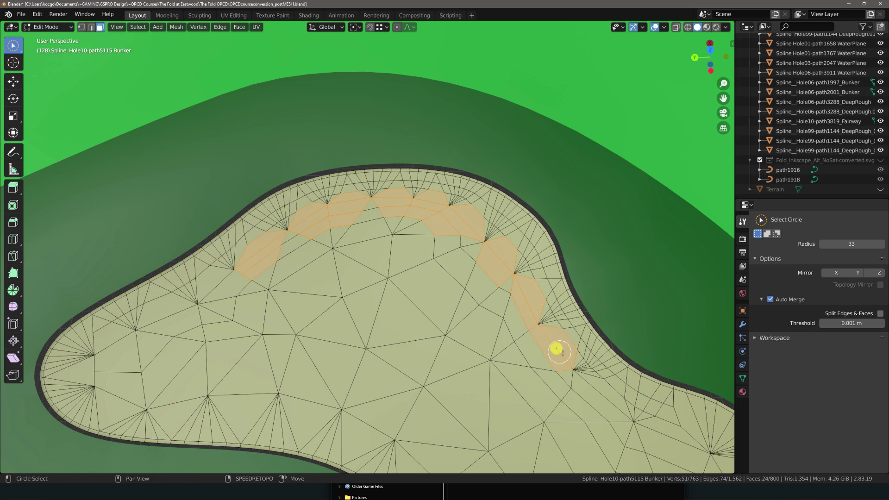
{"action": "middle_click_drag", "start_coordinate": [561, 353], "coordinate": [438, 326], "text": "shift"}
{"action": "left_click_drag", "start_coordinate": [439, 325], "coordinate": [526, 397], "text": "shift"}
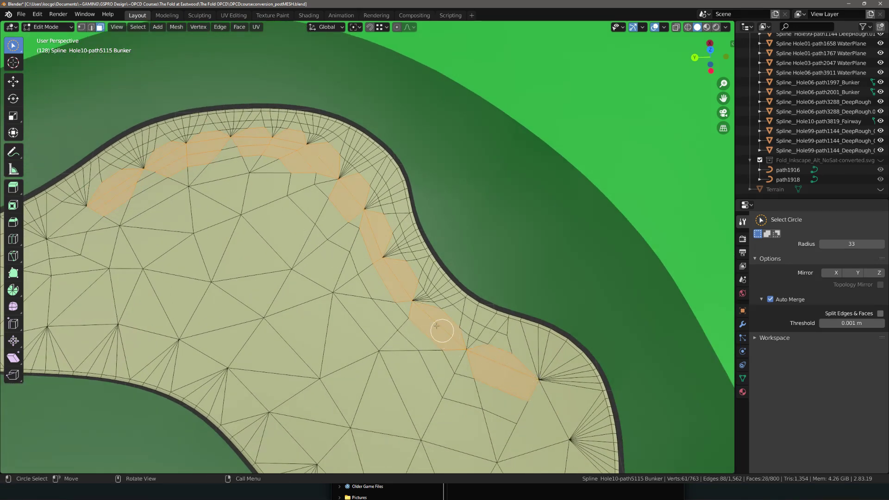
{"action": "right_click", "coordinate": [425, 317]}
{"action": "left_click", "coordinate": [425, 317]}
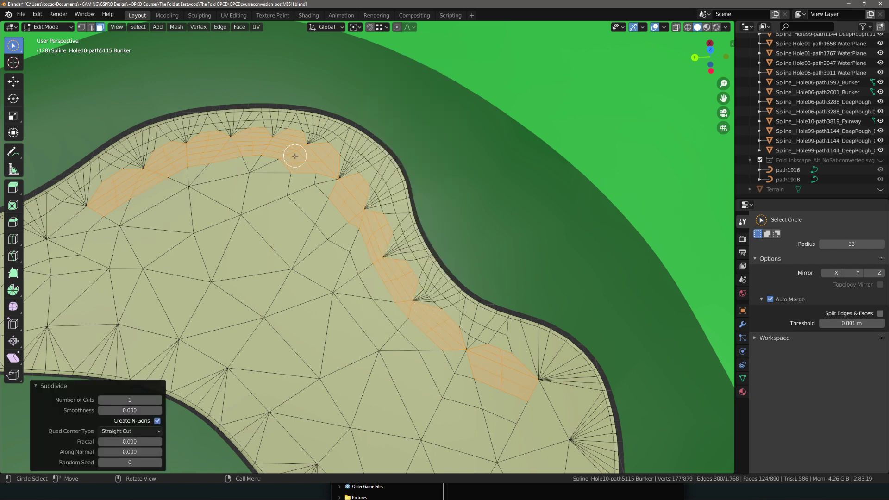
Step: Clear the selection in vertex mode and examine the subdivided band along the bunker's border
{"action": "key", "text": "1"}
{"action": "key", "text": "alt+a"}
{"action": "middle_click_drag", "start_coordinate": [290, 229], "coordinate": [288, 211]}
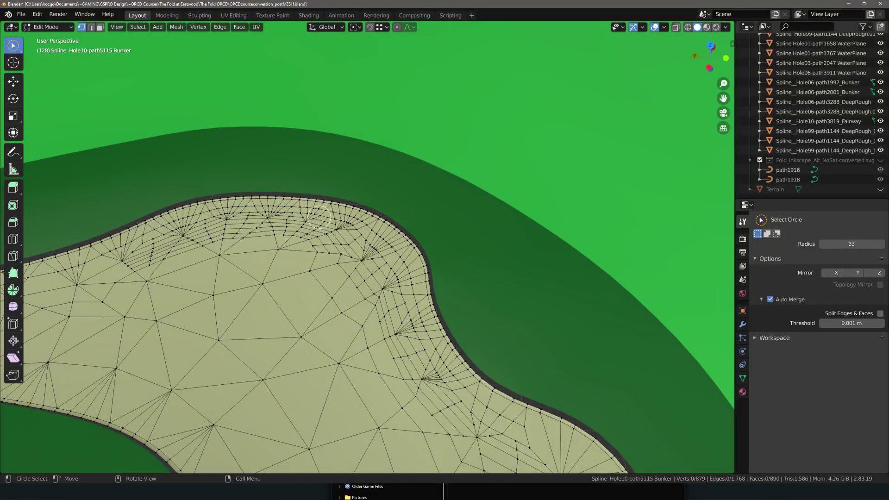
{"action": "middle_click_drag", "start_coordinate": [431, 343], "coordinate": [341, 267]}
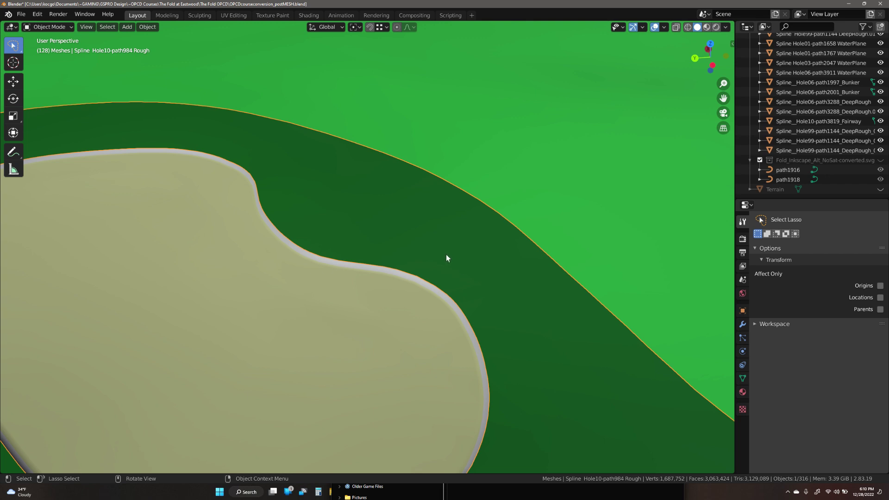
Step: Enter Edit Mode on the Hole10-path984 Rough mesh and examine its triangulation all around the bunker's edge
{"action": "mouse_move", "coordinate": [442, 260]}
{"action": "middle_mouse_down"}
{"action": "mouse_move", "coordinate": [393, 246]}
{"action": "mouse_move", "coordinate": [430, 247]}
{"action": "middle_mouse_up"}
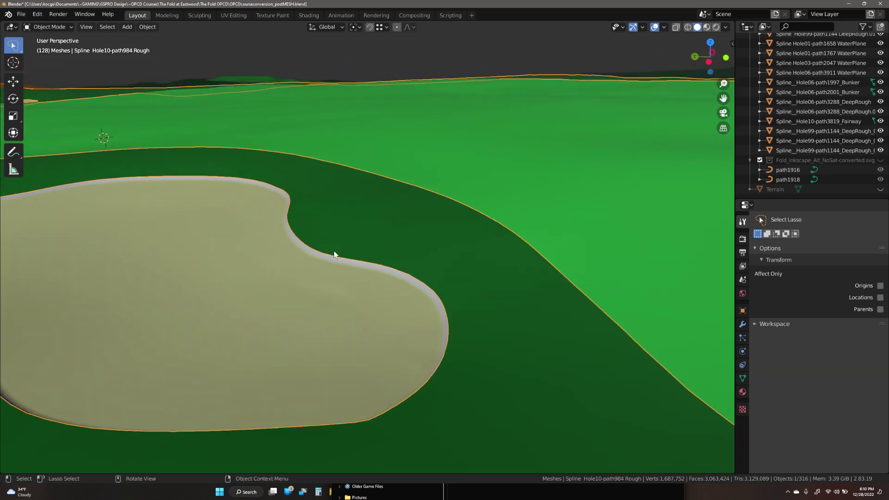
{"action": "key", "text": "Tab"}
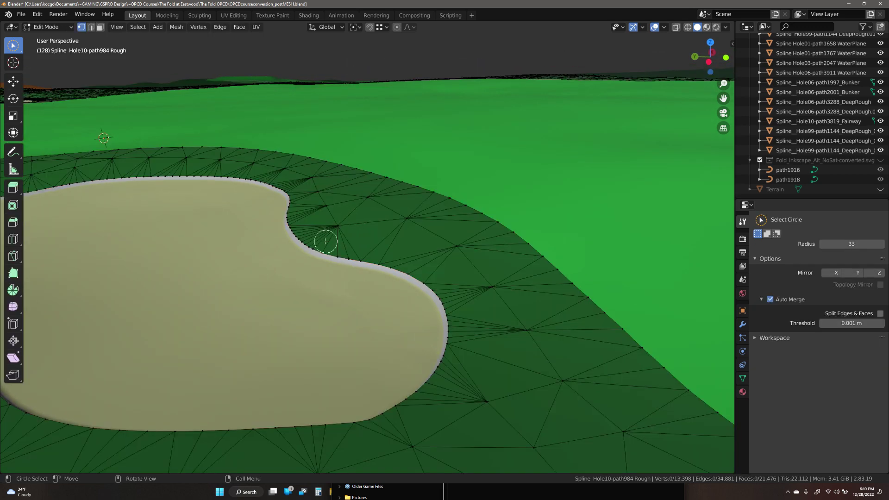
{"action": "scroll", "coordinate": [296, 231], "scroll_direction": "up", "scroll_amount": 2}
{"action": "middle_click_drag", "start_coordinate": [329, 256], "coordinate": [267, 239]}
{"action": "scroll", "coordinate": [275, 240], "scroll_direction": "up", "scroll_amount": 1}
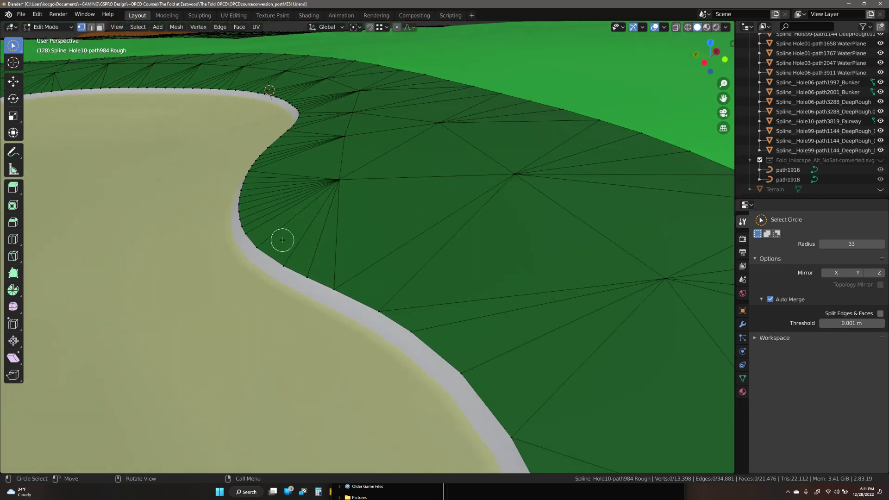
{"action": "scroll", "coordinate": [298, 241], "scroll_direction": "down", "scroll_amount": 4}
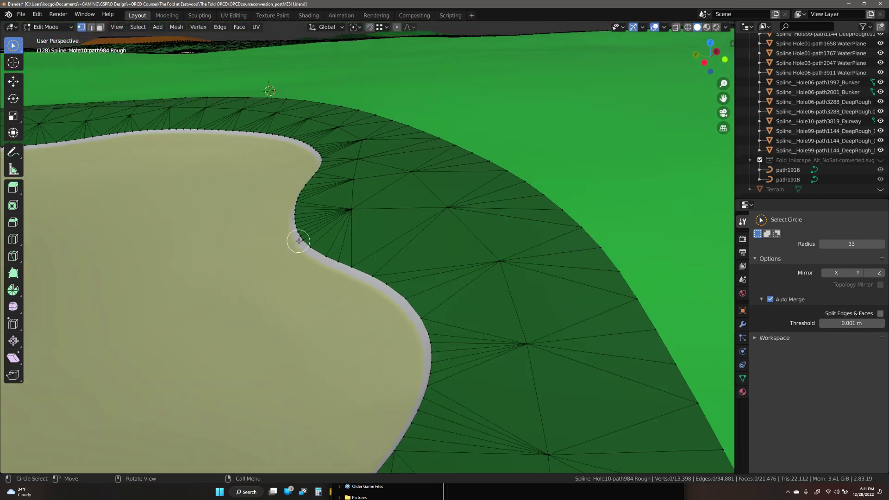
{"action": "middle_click_drag", "start_coordinate": [305, 230], "coordinate": [316, 262]}
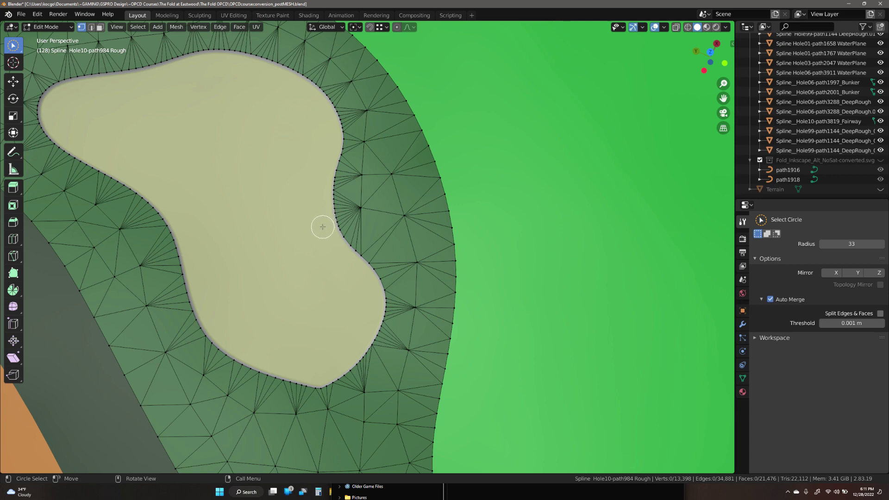
{"action": "middle_click_drag", "start_coordinate": [320, 234], "coordinate": [317, 238]}
{"action": "middle_click_drag", "start_coordinate": [293, 195], "coordinate": [384, 263]}
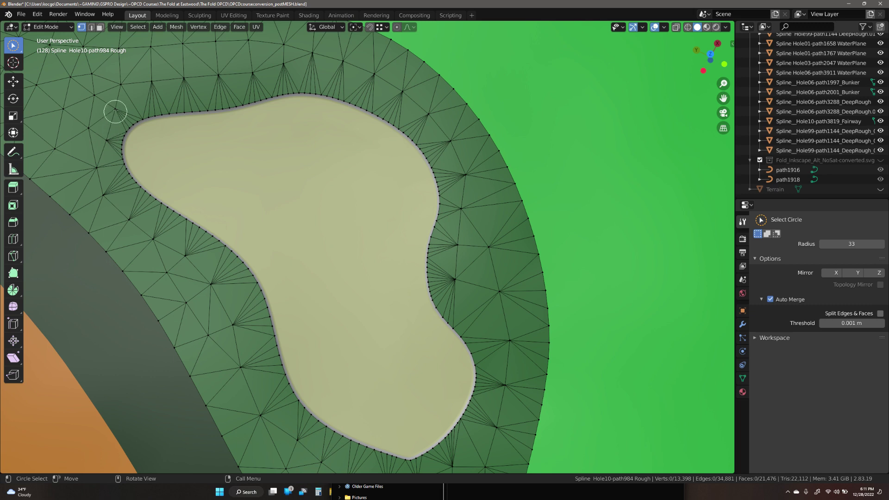
Step: Vertex-slide two of the rough's fan centres near the narrow end and upper bulge of the bunker, with factors of 0.213 and 0.148
{"action": "left_click", "coordinate": [123, 87]}
{"action": "key", "text": "shift+v"}
{"action": "left_click", "coordinate": [128, 93]}
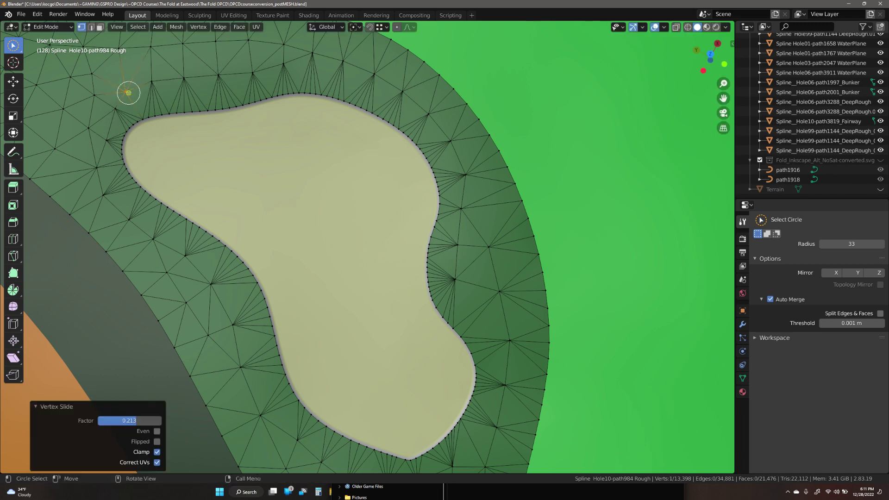
{"action": "left_click", "coordinate": [310, 52]}
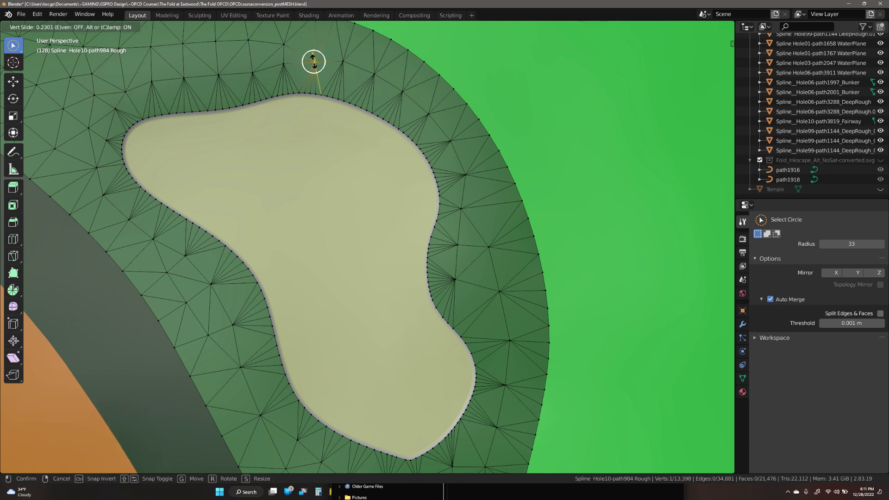
{"action": "key", "text": "shift+v"}
{"action": "left_click", "coordinate": [349, 70]}
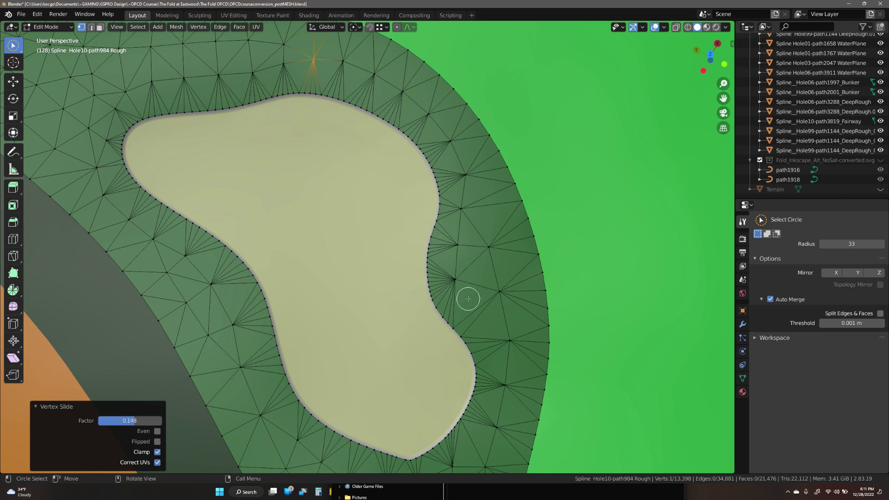
Step: Select the rough's fan-centre vertex beside the bunker's concave bend and examine its radiating edges in top orthographic view
{"action": "left_click", "coordinate": [461, 285]}
{"action": "key", "text": "KP_Decimal"}
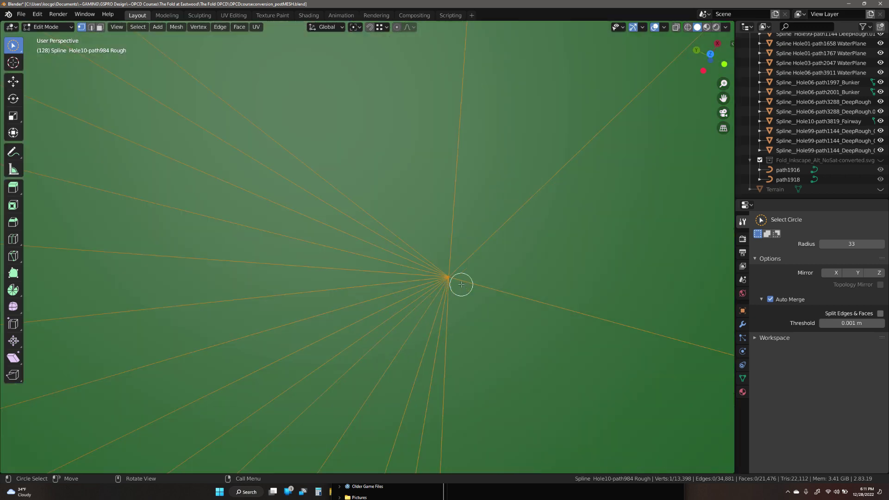
{"action": "scroll", "coordinate": [363, 327], "scroll_direction": "down", "scroll_amount": 6}
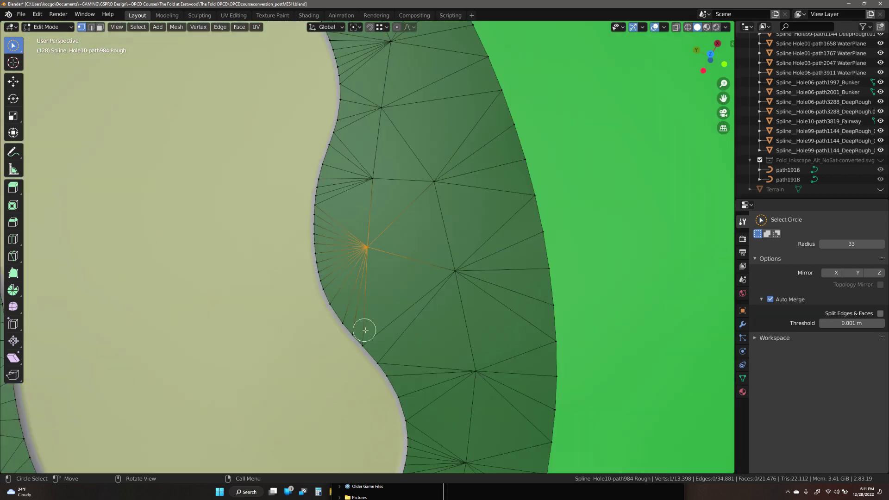
{"action": "middle_click_drag", "start_coordinate": [397, 313], "coordinate": [319, 295], "text": "shift"}
{"action": "key", "text": "KP_7"}
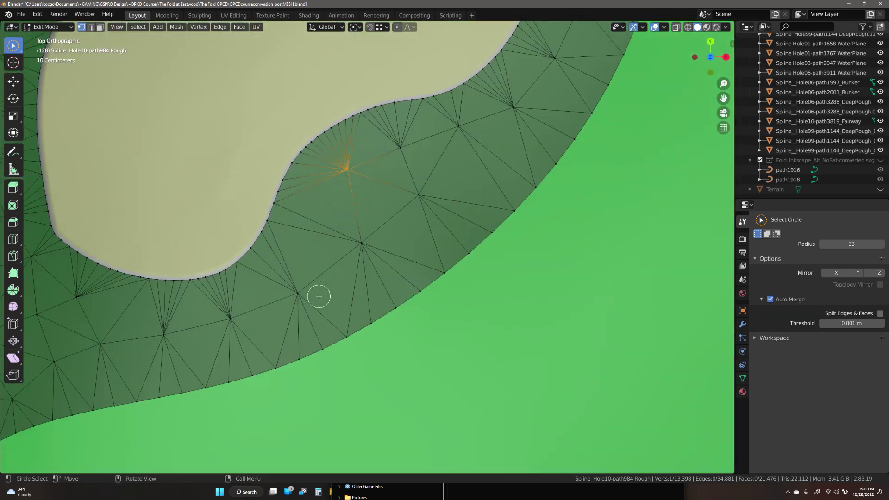
{"action": "scroll", "coordinate": [335, 165], "scroll_direction": "up", "scroll_amount": 3}
{"action": "middle_click_drag", "start_coordinate": [340, 133], "coordinate": [444, 262], "text": "shift"}
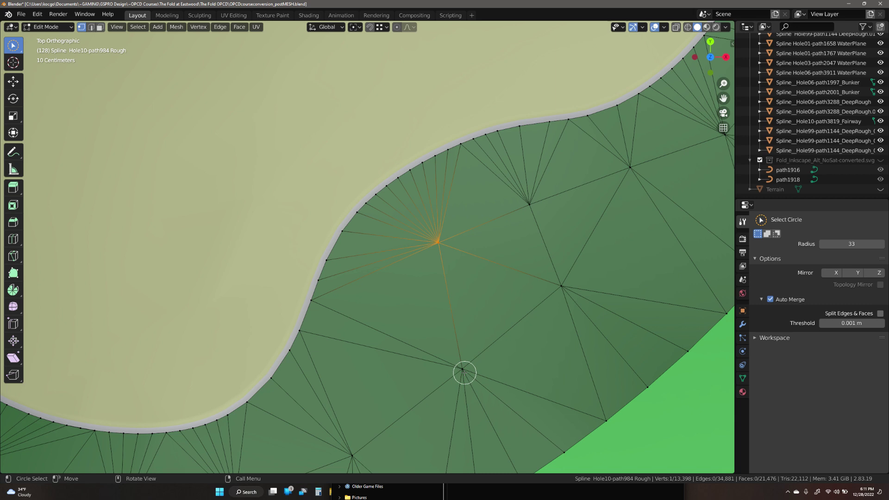
{"action": "middle_click_drag", "start_coordinate": [451, 365], "coordinate": [481, 288], "text": "shift"}
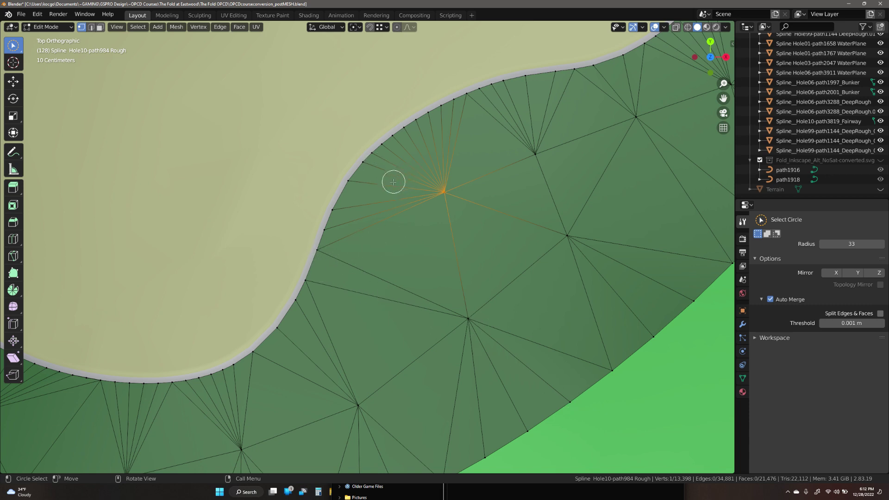
Step: Select the five fan edges on the rough that run from the bend's fan centre to the bunker border and inspect them closely
{"action": "key", "text": "2"}
{"action": "key", "text": "c"}
{"action": "left_click_drag", "start_coordinate": [394, 181], "coordinate": [382, 224]}
{"action": "scroll", "coordinate": [363, 202], "scroll_direction": "up", "scroll_amount": 5}
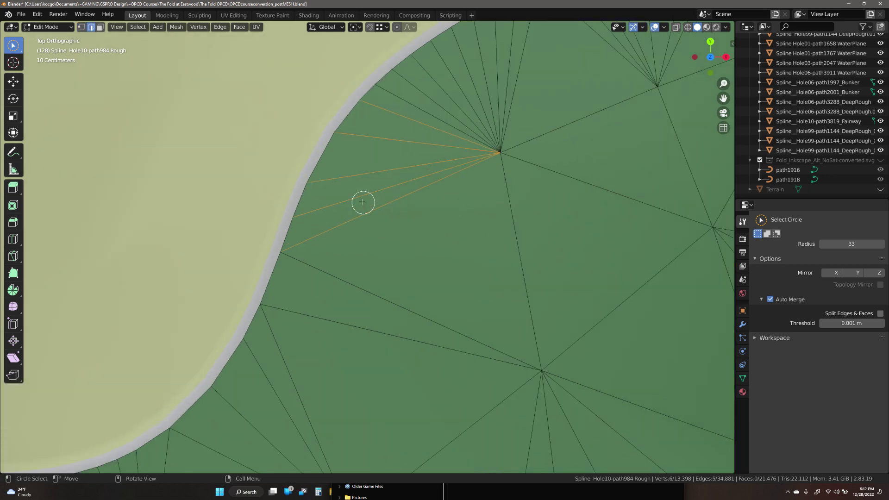
{"action": "middle_click_drag", "start_coordinate": [361, 152], "coordinate": [386, 273], "text": "shift"}
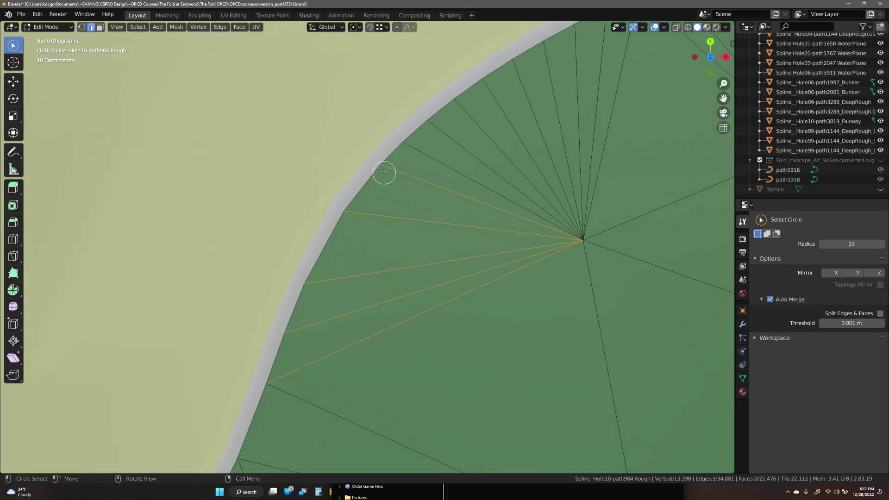
Step: Check the rough's border vertices at the bend individually by selecting three neighbouring ones in turn in vertex mode
{"action": "key", "text": "1"}
{"action": "left_click", "coordinate": [383, 165]}
{"action": "left_click", "coordinate": [348, 209]}
{"action": "left_click", "coordinate": [303, 285]}
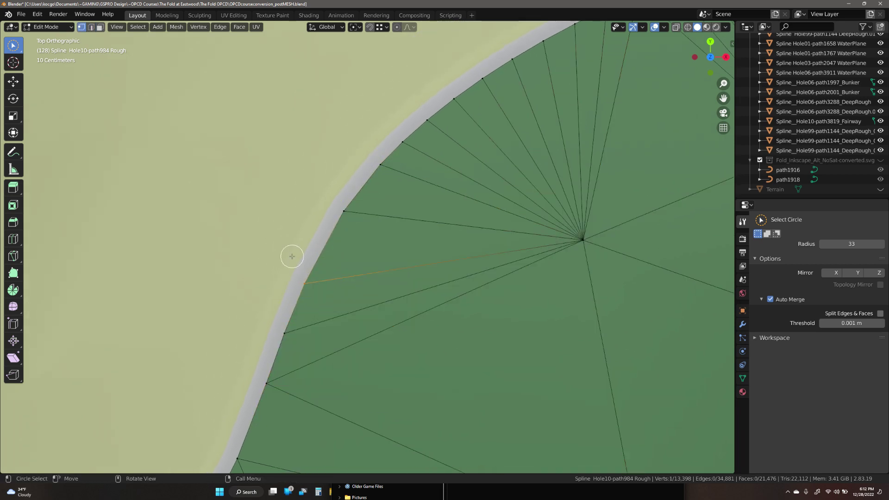
{"action": "left_click", "coordinate": [312, 158]}
Step: Open the bunker and rough meshes together in Edit Mode and reveal the hidden border geometry
{"action": "key", "text": "Tab"}
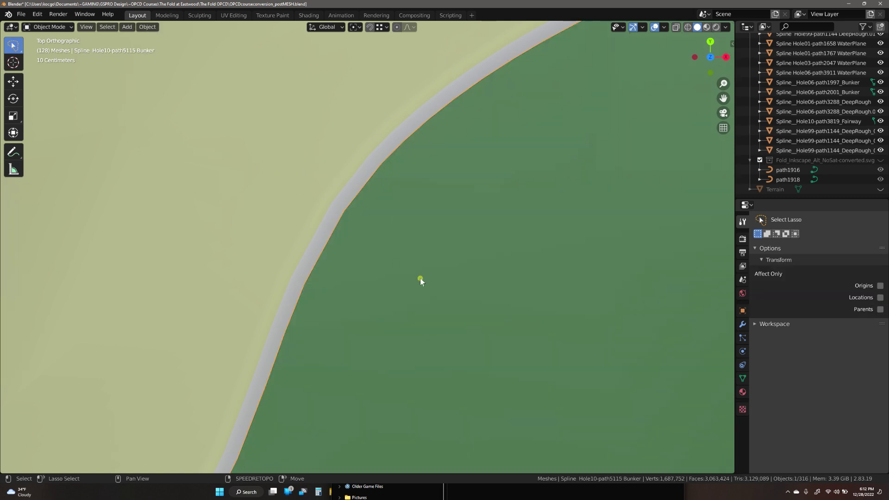
{"action": "key", "text": "Tab"}
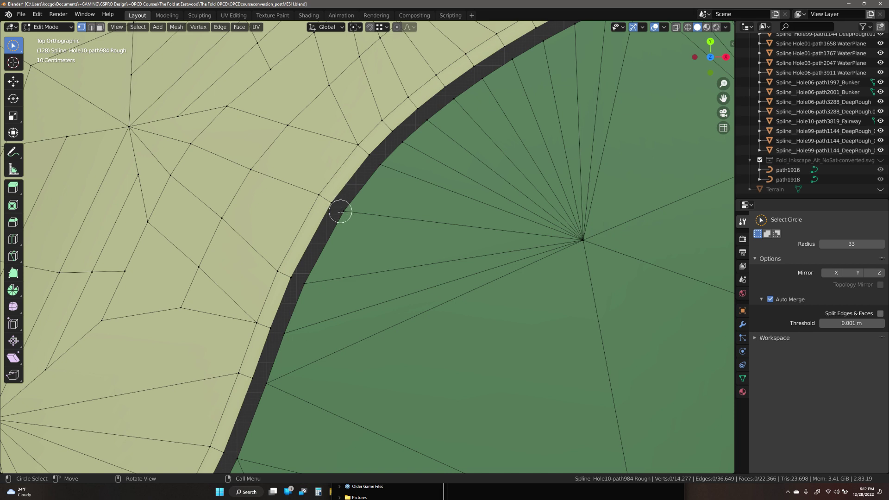
{"action": "key", "text": "alt+h"}
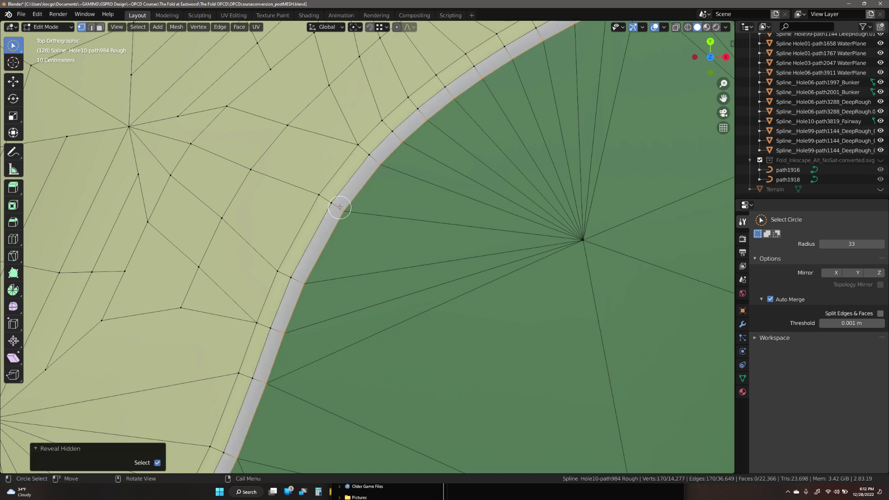
Step: Try to move the rough's border vertex at the bend away from the bunker edge to test the shared seam
{"action": "key", "text": "space"}
{"action": "left_click", "coordinate": [341, 209]}
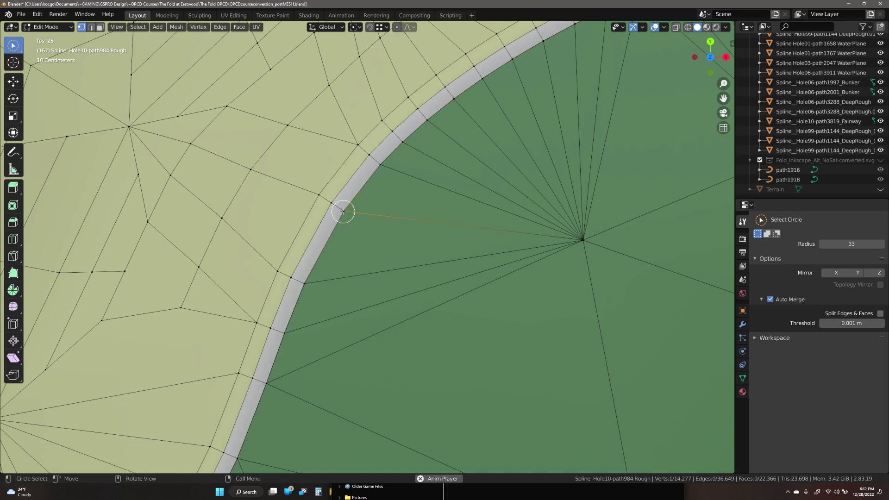
{"action": "left_click", "coordinate": [343, 211]}
{"action": "key", "text": "g"}
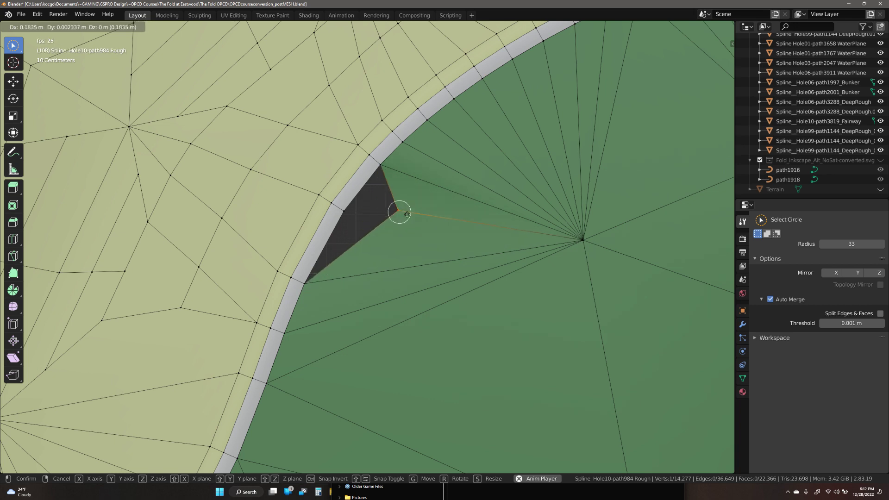
{"action": "left_click", "coordinate": [347, 215]}
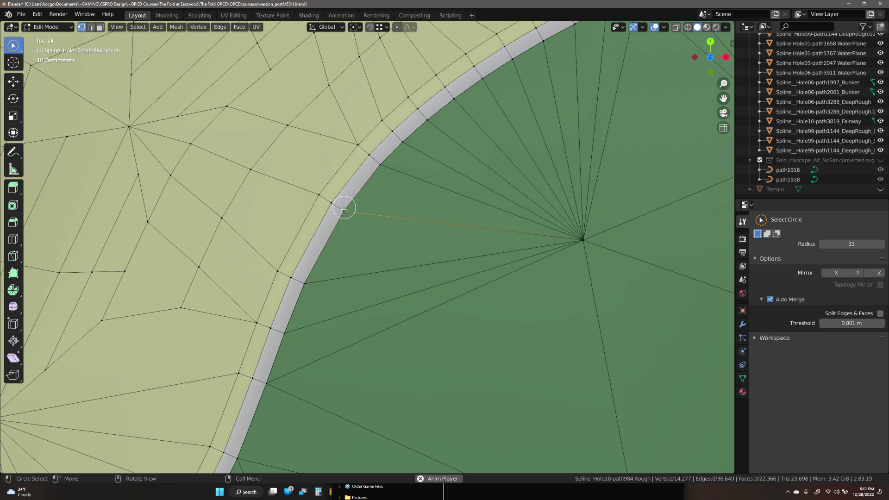
Step: Exit multi-object editing and open only the rough mesh in Edit Mode
{"action": "key", "text": "Tab"}
{"action": "left_click", "coordinate": [384, 232]}
{"action": "key", "text": "Tab"}
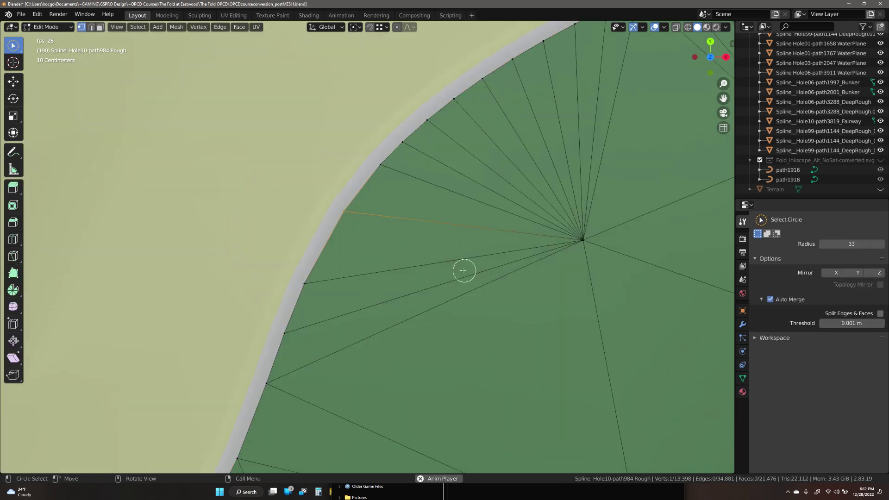
Step: Delete the five fan edges that run from the bend's fan centre to the bunker border on the rough
{"action": "key", "text": "2"}
{"action": "key", "text": "c"}
{"action": "mouse_move", "coordinate": [452, 363]}
{"action": "left_mouse_down"}
{"action": "mouse_move", "coordinate": [419, 271]}
{"action": "mouse_move", "coordinate": [427, 216]}
{"action": "mouse_move", "coordinate": [441, 201]}
{"action": "left_mouse_up"}
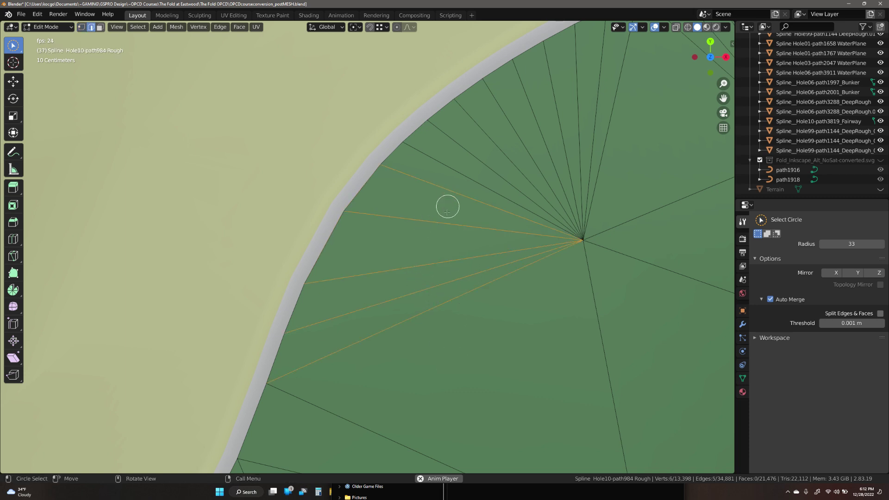
{"action": "key", "text": "x"}
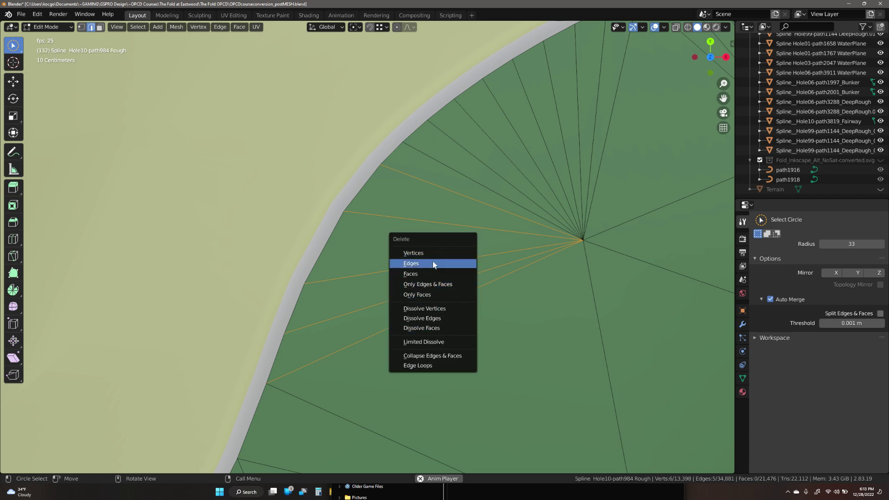
{"action": "left_click", "coordinate": [432, 263]}
Step: Select the exposed border vertices along the new opening to inspect the bunker-side edge
{"action": "key", "text": "1"}
{"action": "mouse_move", "coordinate": [387, 174]}
{"action": "left_mouse_down"}
{"action": "mouse_move", "coordinate": [292, 295]}
{"action": "mouse_move", "coordinate": [282, 326]}
{"action": "left_mouse_up"}
{"action": "scroll", "coordinate": [383, 290], "scroll_direction": "down", "scroll_amount": 2}
{"action": "scroll", "coordinate": [418, 313], "scroll_direction": "down", "scroll_amount": 1}
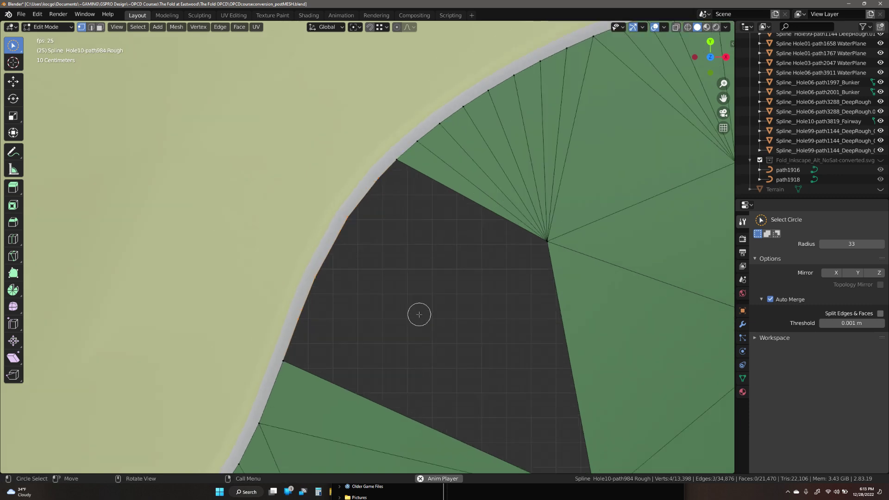
{"action": "middle_click_drag", "start_coordinate": [401, 349], "coordinate": [391, 268], "text": "shift"}
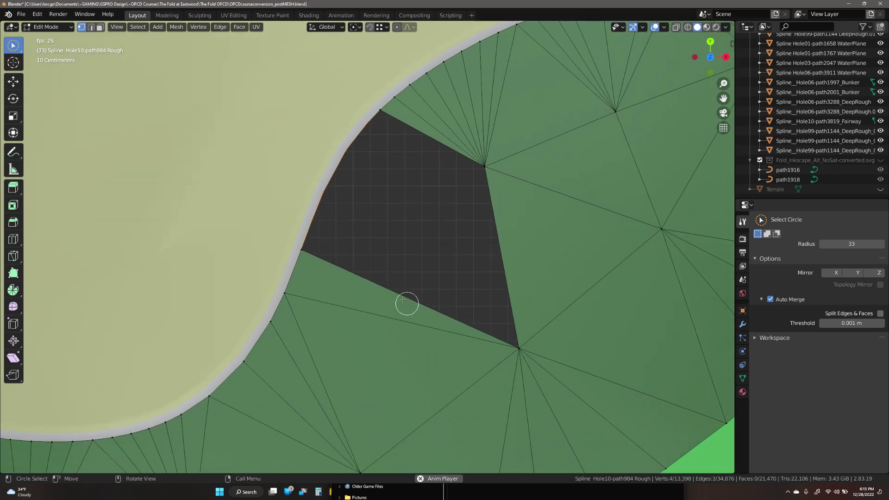
Step: Delete the next two fan edges below the opening to widen the hole along the bunker border
{"action": "key", "text": "2"}
{"action": "left_click_drag", "start_coordinate": [394, 292], "coordinate": [385, 314]}
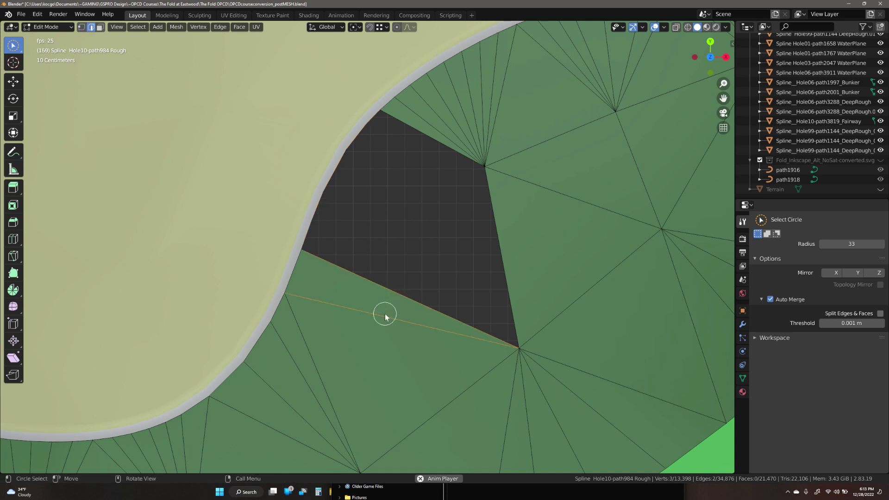
{"action": "key", "text": "x"}
{"action": "left_click", "coordinate": [384, 313]}
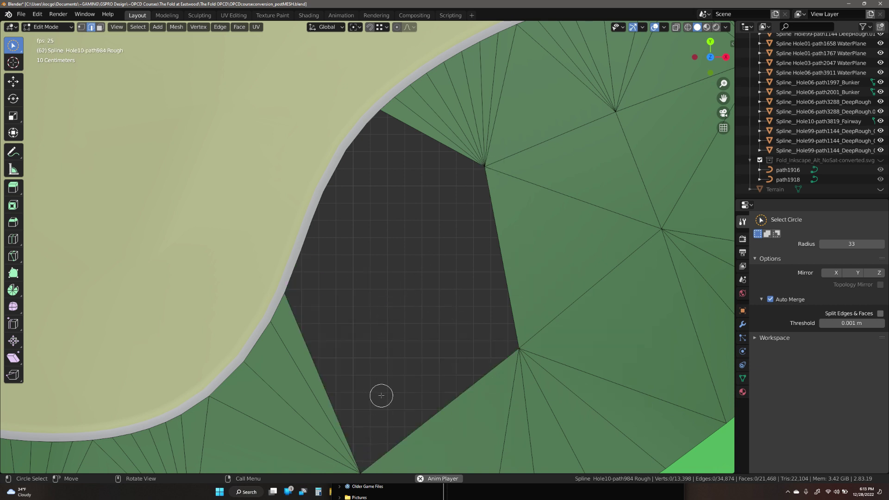
Step: Fill a triangular face between the three fan-centre vertices on the opening's far side
{"action": "middle_click_drag", "start_coordinate": [389, 371], "coordinate": [393, 308], "text": "shift"}
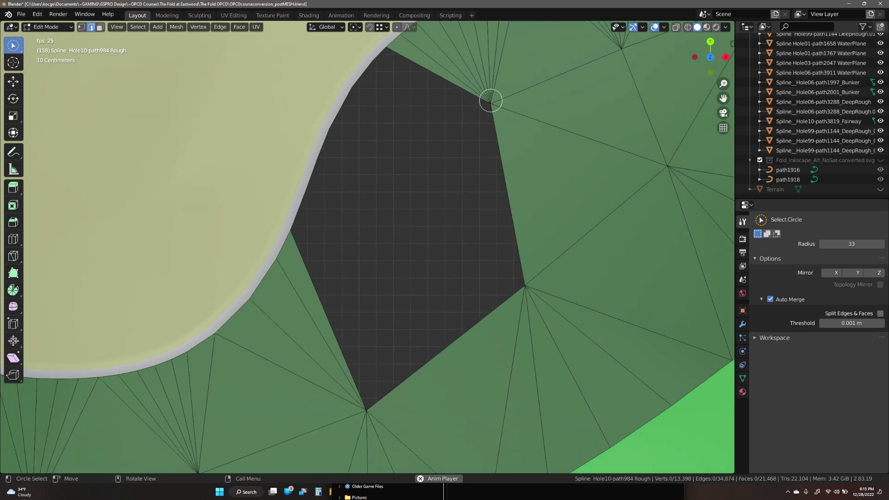
{"action": "key", "text": "1"}
{"action": "mouse_move", "coordinate": [490, 102]}
{"action": "left_mouse_down"}
{"action": "mouse_move", "coordinate": [447, 268]}
{"action": "mouse_move", "coordinate": [371, 410]}
{"action": "left_mouse_up"}
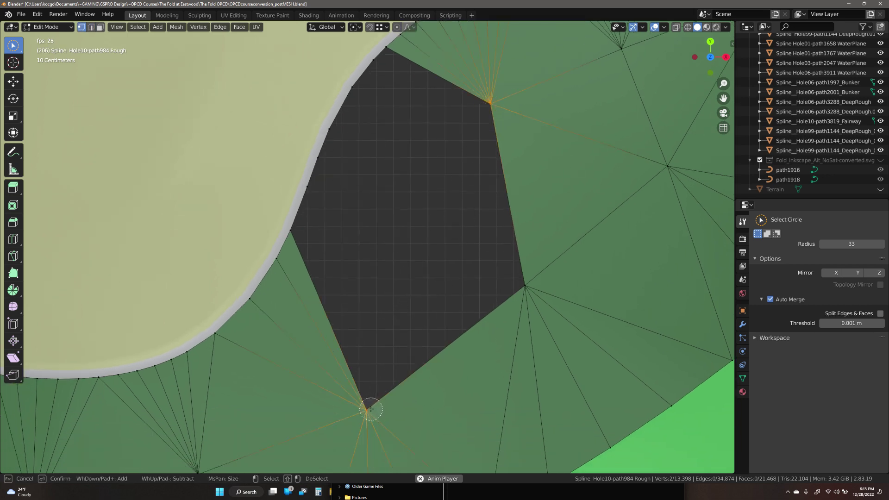
{"action": "key", "text": "Escape"}
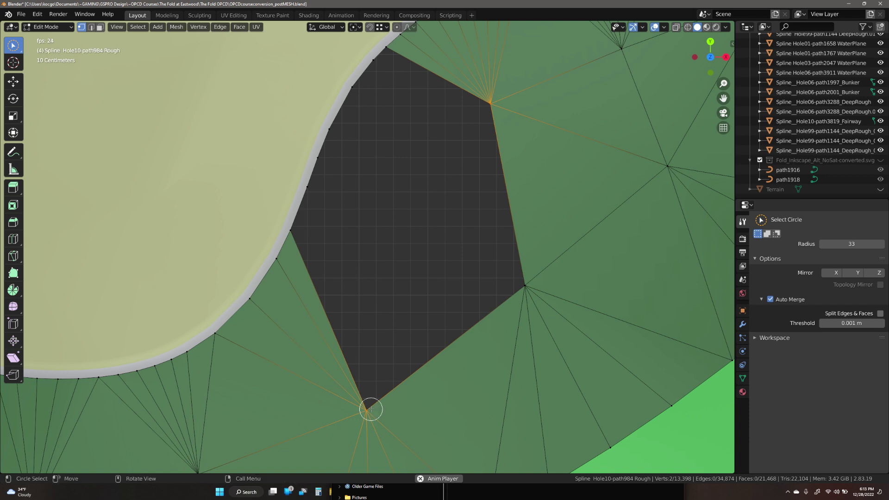
{"action": "key", "text": "j"}
{"action": "mouse_move", "coordinate": [492, 105]}
{"action": "left_mouse_down"}
{"action": "mouse_move", "coordinate": [371, 407]}
{"action": "mouse_move", "coordinate": [515, 287]}
{"action": "left_mouse_up"}
{"action": "key", "text": "Escape"}
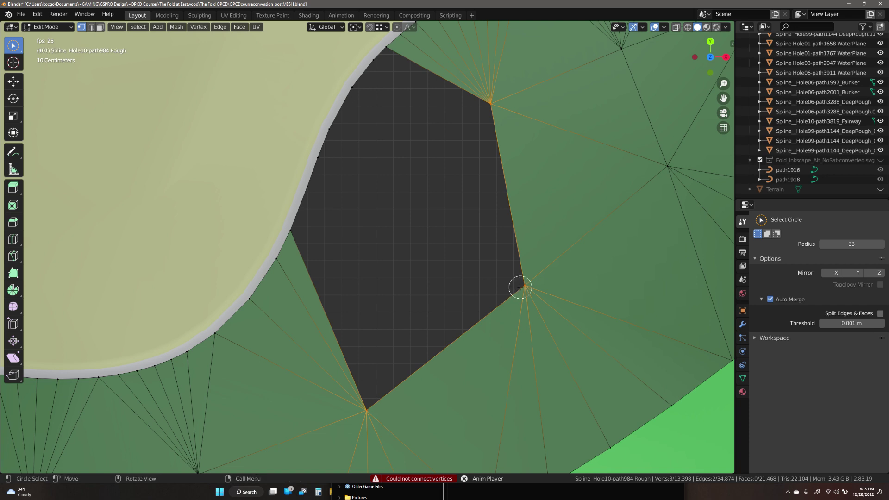
{"action": "key", "text": "f"}
{"action": "key", "text": "ctrl+z"}
{"action": "key", "text": "ctrl+z"}
Step: Subdivide the new triangle's open edge with one cut and move its midpoint towards the bunker, about -0.113 m in X and 0.206 m in Y
{"action": "key", "text": "2"}
{"action": "right_click", "coordinate": [440, 238]}
{"action": "key", "text": "s"}
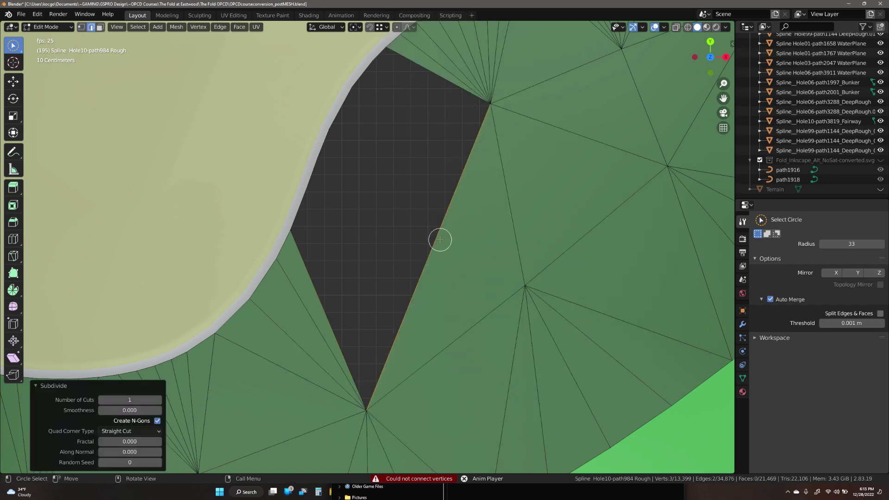
{"action": "key", "text": "1"}
{"action": "left_click", "coordinate": [426, 262]}
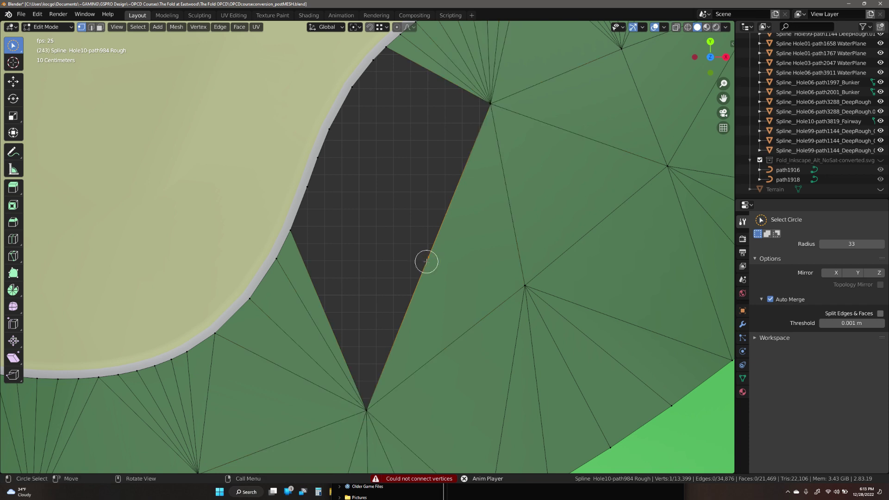
{"action": "key", "text": "g"}
{"action": "left_click", "coordinate": [407, 226]}
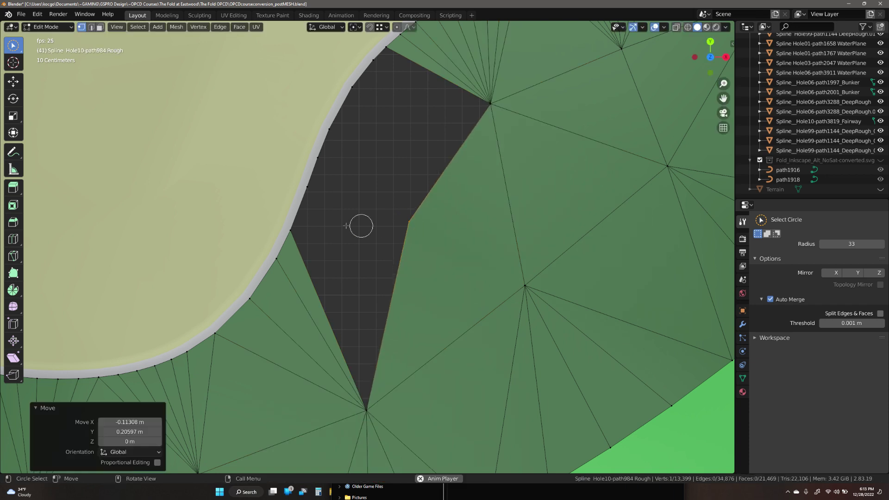
Step: Fill the lower part of the opening with triangles fanning from the moved midpoint vertex to the lower border vertices
{"action": "mouse_move", "coordinate": [289, 229]}
{"action": "left_mouse_down"}
{"action": "mouse_move", "coordinate": [373, 233]}
{"action": "mouse_move", "coordinate": [411, 221]}
{"action": "mouse_move", "coordinate": [357, 341]}
{"action": "mouse_move", "coordinate": [366, 411]}
{"action": "left_mouse_up"}
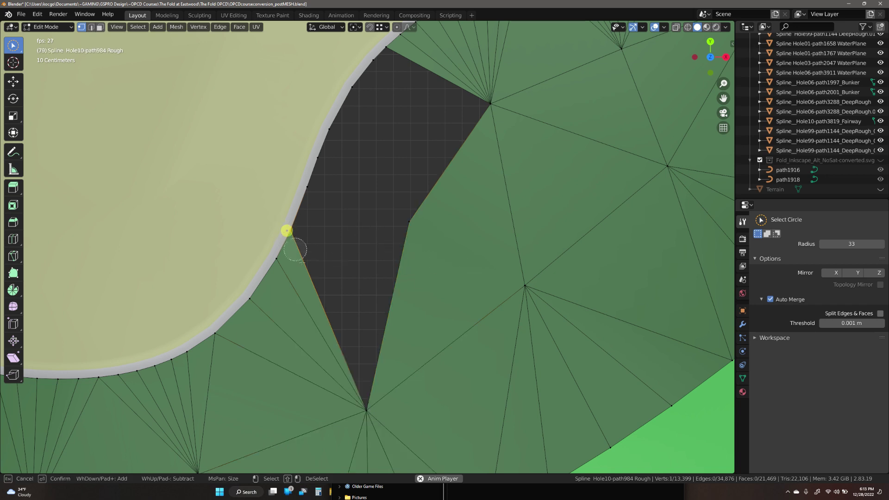
{"action": "key", "text": "f"}
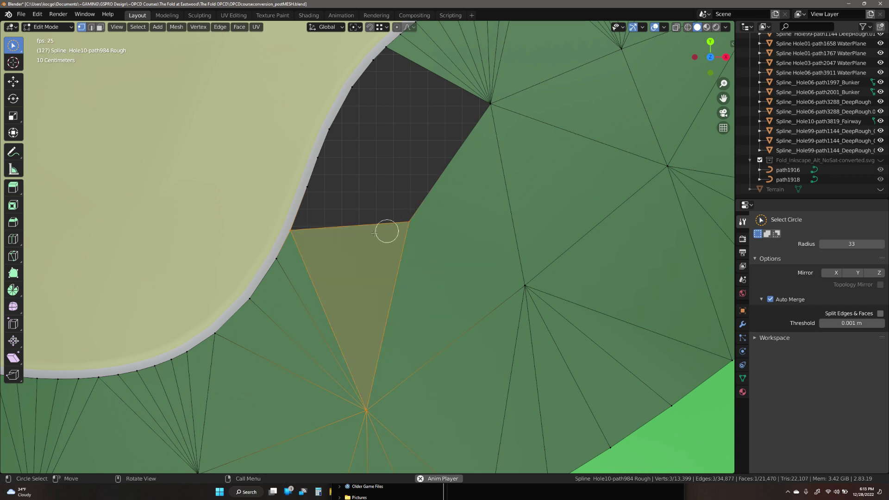
{"action": "mouse_move", "coordinate": [290, 218]}
{"action": "left_mouse_down"}
{"action": "mouse_move", "coordinate": [303, 191]}
{"action": "mouse_move", "coordinate": [288, 229]}
{"action": "mouse_move", "coordinate": [412, 222]}
{"action": "left_mouse_up"}
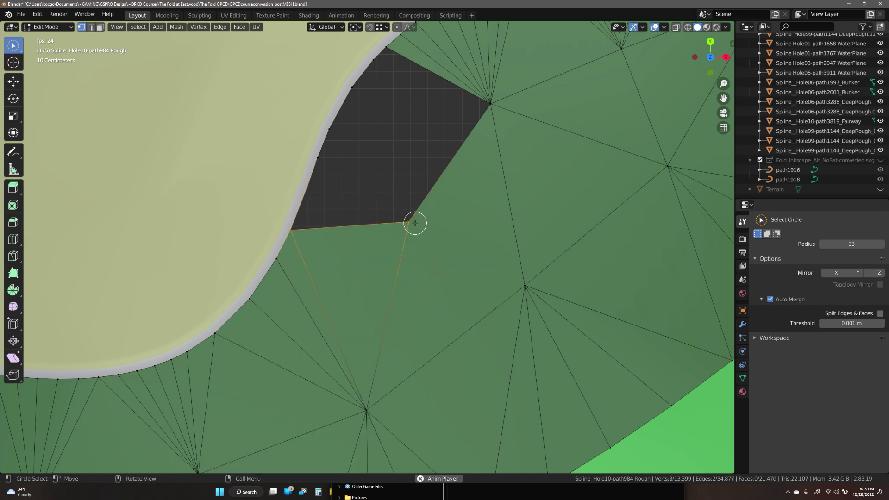
{"action": "key", "text": "f"}
{"action": "mouse_move", "coordinate": [316, 185]}
{"action": "left_mouse_down"}
{"action": "mouse_move", "coordinate": [405, 213]}
{"action": "mouse_move", "coordinate": [324, 158]}
{"action": "mouse_move", "coordinate": [328, 128]}
{"action": "mouse_move", "coordinate": [412, 225]}
{"action": "mouse_move", "coordinate": [323, 157]}
{"action": "left_mouse_up"}
{"action": "key", "text": "f"}
{"action": "left_click", "coordinate": [328, 130]}
{"action": "key", "text": "f"}
Step: Fill the rest of the opening with triangles from the midpoint vertex to the upper border vertices and upper fan centre
{"action": "left_click", "coordinate": [351, 89]}
{"action": "mouse_move", "coordinate": [390, 160]}
{"action": "left_mouse_down"}
{"action": "mouse_move", "coordinate": [370, 187]}
{"action": "mouse_move", "coordinate": [317, 129]}
{"action": "left_mouse_up"}
{"action": "key", "text": "f"}
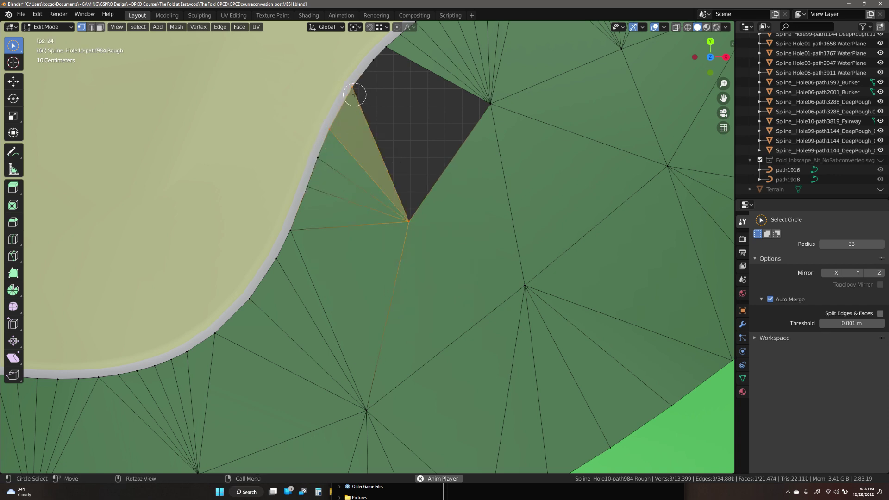
{"action": "mouse_move", "coordinate": [369, 115]}
{"action": "left_mouse_down"}
{"action": "mouse_move", "coordinate": [409, 214]}
{"action": "mouse_move", "coordinate": [374, 68]}
{"action": "mouse_move", "coordinate": [490, 103]}
{"action": "mouse_move", "coordinate": [381, 66]}
{"action": "mouse_move", "coordinate": [379, 49]}
{"action": "mouse_move", "coordinate": [406, 164]}
{"action": "mouse_move", "coordinate": [408, 221]}
{"action": "mouse_move", "coordinate": [482, 109]}
{"action": "left_mouse_up"}
{"action": "key", "text": "f"}
{"action": "key", "text": "f"}
{"action": "key", "text": "f"}
Step: Connect the new fan-centre vertex to the nearest inner rough vertex across the adjacent face
{"action": "middle_click_drag", "start_coordinate": [317, 274], "coordinate": [375, 244]}
{"action": "key", "text": "alt+a"}
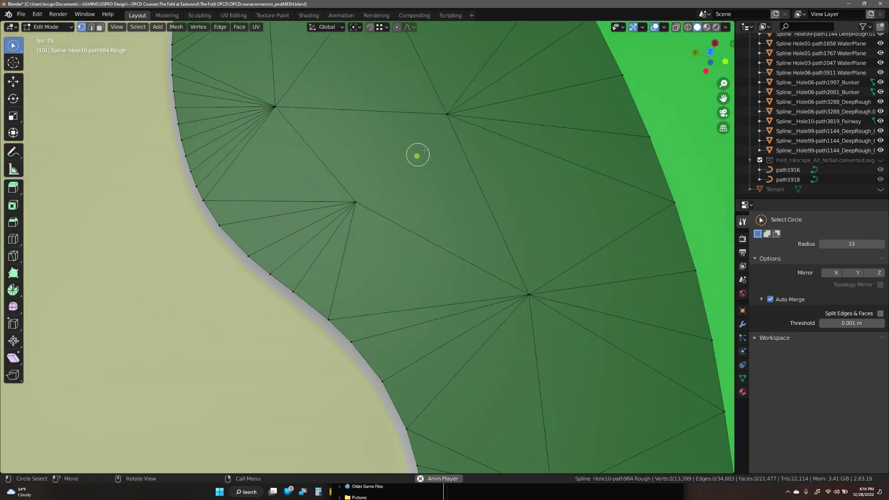
{"action": "left_click_drag", "start_coordinate": [357, 204], "coordinate": [444, 118]}
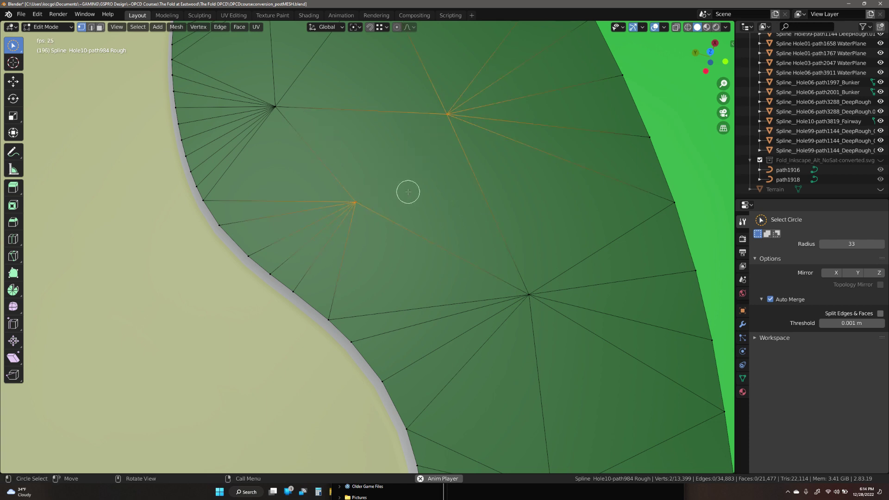
{"action": "key", "text": "alt+a"}
Step: Slide the neighbouring large fan-centre vertex along its edge by a factor of about 0.114
{"action": "mouse_move", "coordinate": [401, 291]}
{"action": "middle_mouse_down"}
{"action": "mouse_move", "coordinate": [487, 250]}
{"action": "mouse_move", "coordinate": [408, 291]}
{"action": "middle_mouse_up"}
{"action": "scroll", "coordinate": [408, 291], "scroll_direction": "down", "scroll_amount": 3}
{"action": "left_click", "coordinate": [460, 272]}
{"action": "key", "text": "shift+v"}
{"action": "left_click", "coordinate": [452, 276]}
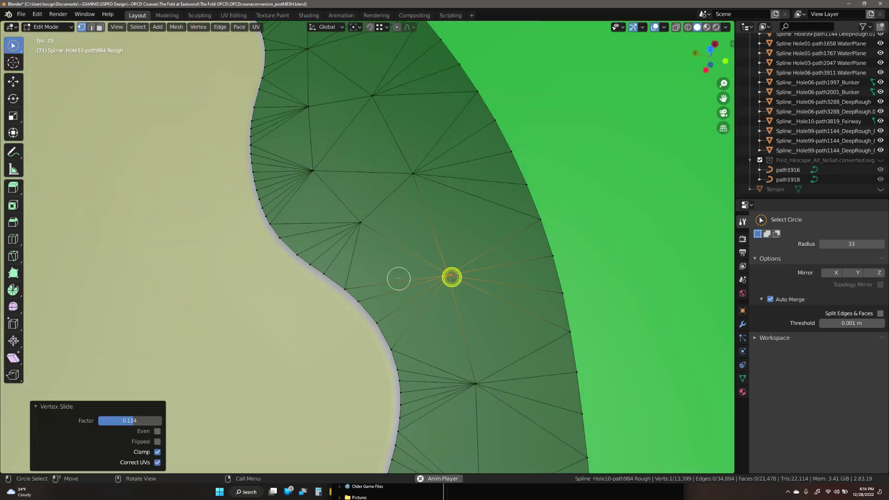
Step: Select the continuous run of rough border vertices along the bunker's curved end, extending it around the far bend
{"action": "middle_click_drag", "start_coordinate": [408, 287], "coordinate": [381, 246]}
{"action": "scroll", "coordinate": [141, 212], "scroll_direction": "down", "scroll_amount": 1}
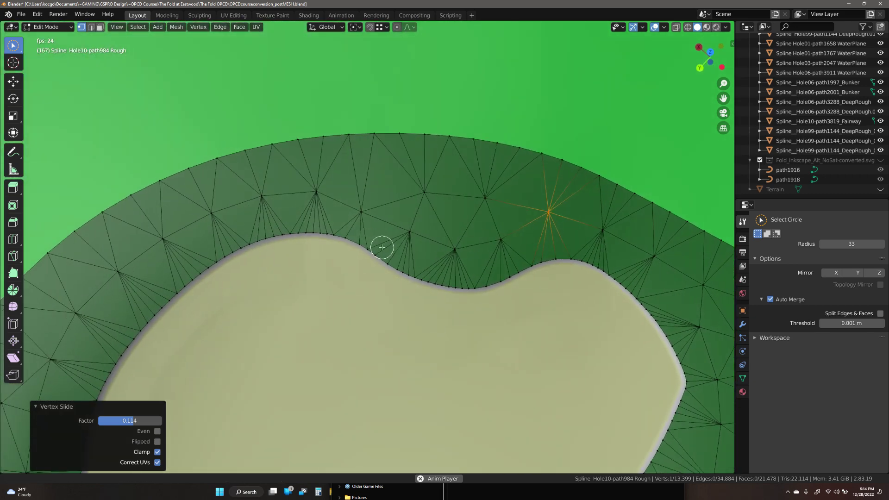
{"action": "mouse_move", "coordinate": [564, 260]}
{"action": "left_mouse_down"}
{"action": "mouse_move", "coordinate": [410, 276]}
{"action": "mouse_move", "coordinate": [303, 233]}
{"action": "mouse_move", "coordinate": [222, 259]}
{"action": "mouse_move", "coordinate": [118, 359]}
{"action": "mouse_move", "coordinate": [206, 345]}
{"action": "left_mouse_up"}
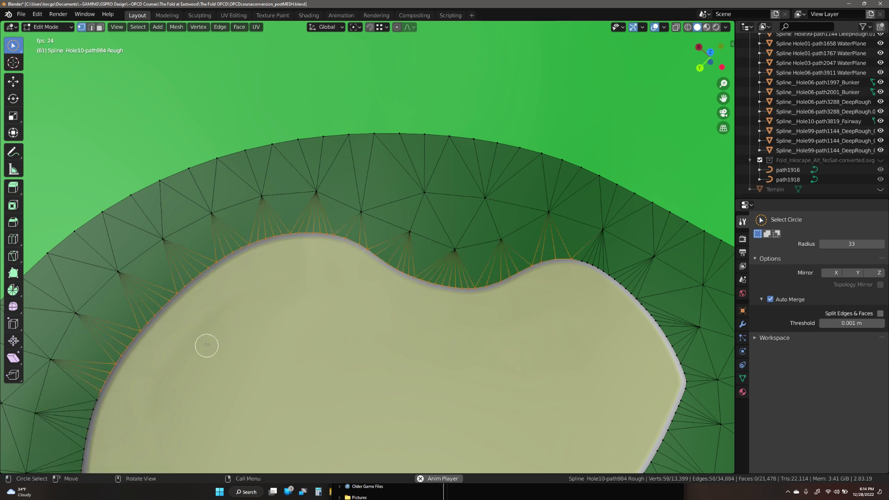
{"action": "middle_click_drag", "start_coordinate": [202, 349], "coordinate": [238, 271], "text": "shift"}
{"action": "mouse_move", "coordinate": [116, 354]}
{"action": "left_mouse_down"}
{"action": "mouse_move", "coordinate": [134, 352]}
{"action": "mouse_move", "coordinate": [124, 371]}
{"action": "left_mouse_up"}
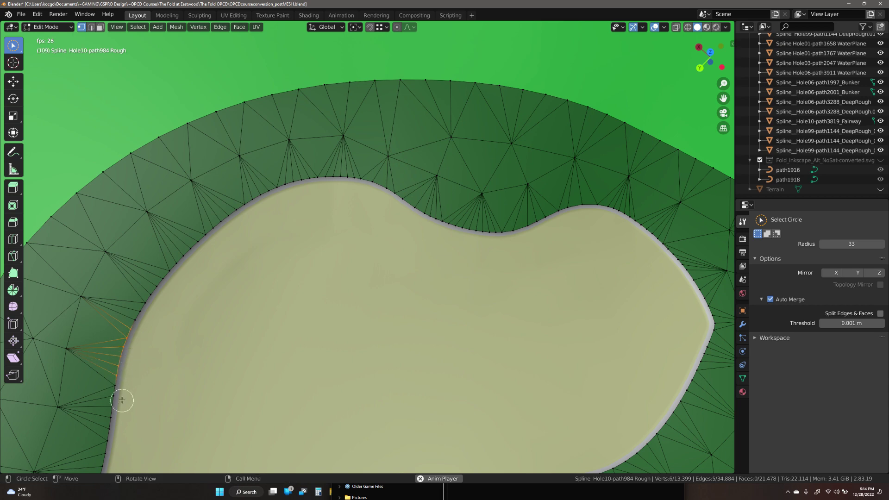
{"action": "key", "text": "ctrl+z"}
{"action": "mouse_move", "coordinate": [145, 312]}
{"action": "left_mouse_down"}
{"action": "mouse_move", "coordinate": [122, 360]}
{"action": "mouse_move", "coordinate": [109, 430]}
{"action": "left_mouse_up"}
{"action": "middle_click_drag", "start_coordinate": [109, 431], "coordinate": [250, 303]}
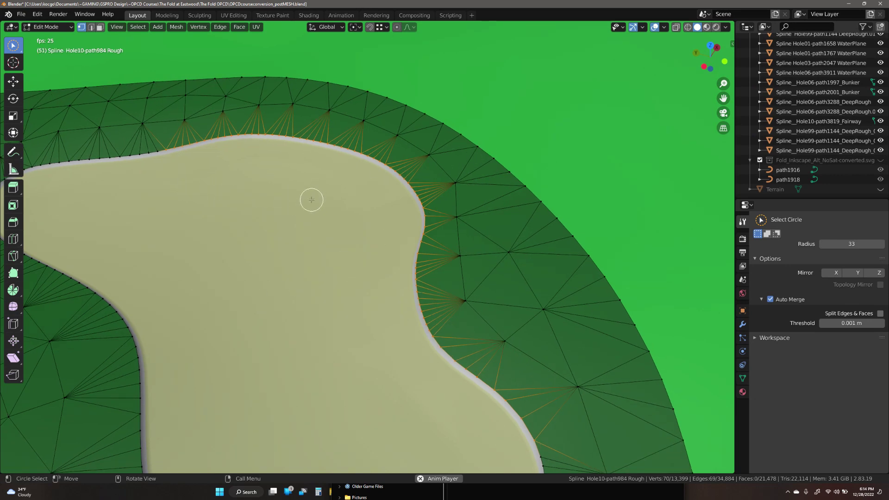
Step: Apply Offset Edge Slide to the selected border edges with a factor of about 0.497 to add a loop in the rough
{"action": "key", "text": "e"}
{"action": "key", "text": "Escape"}
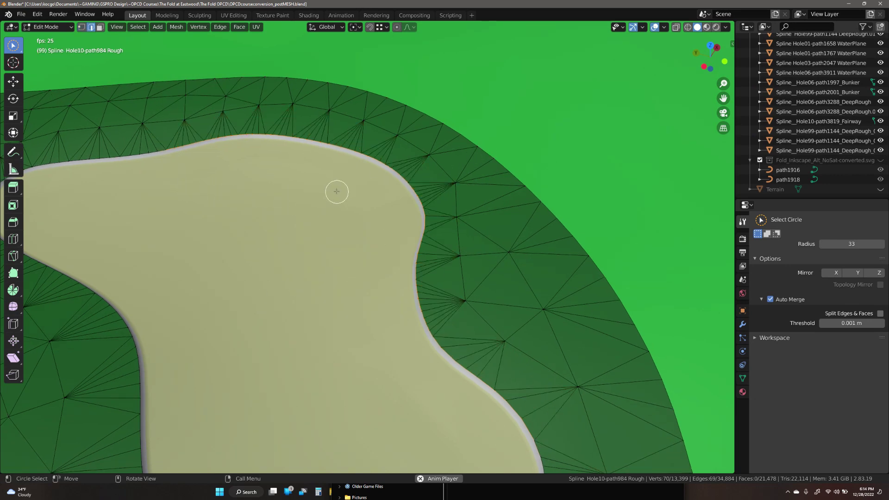
{"action": "key", "text": "g"}
{"action": "key", "text": "g"}
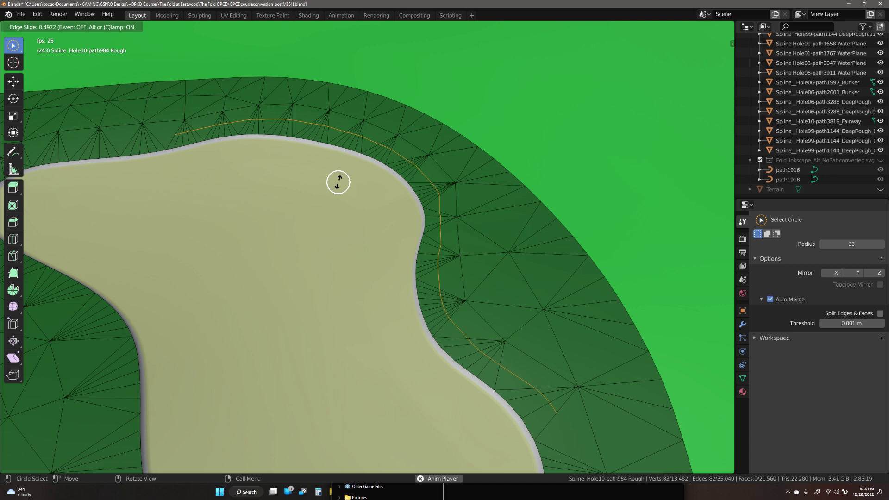
{"action": "left_click", "coordinate": [338, 182]}
Step: Offset Edge Slide the new loop on both sides with a factor of about 0.534
{"action": "key", "text": "g"}
{"action": "key", "text": "g"}
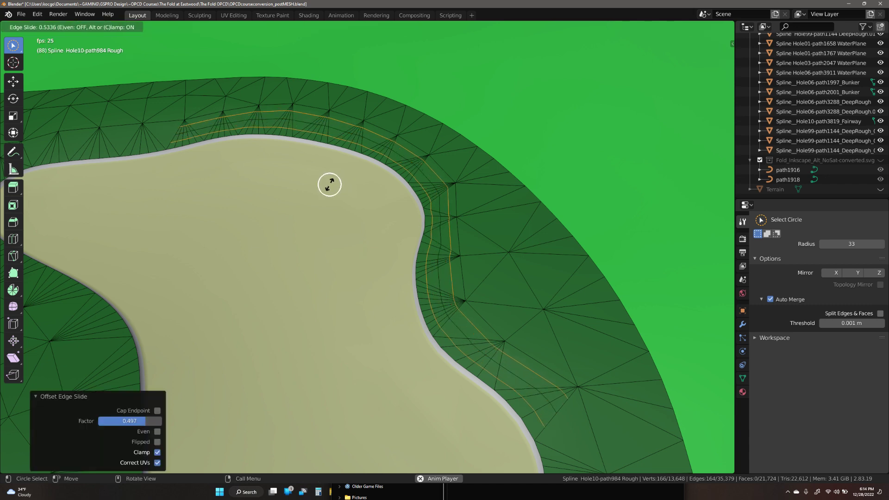
{"action": "left_click", "coordinate": [329, 184]}
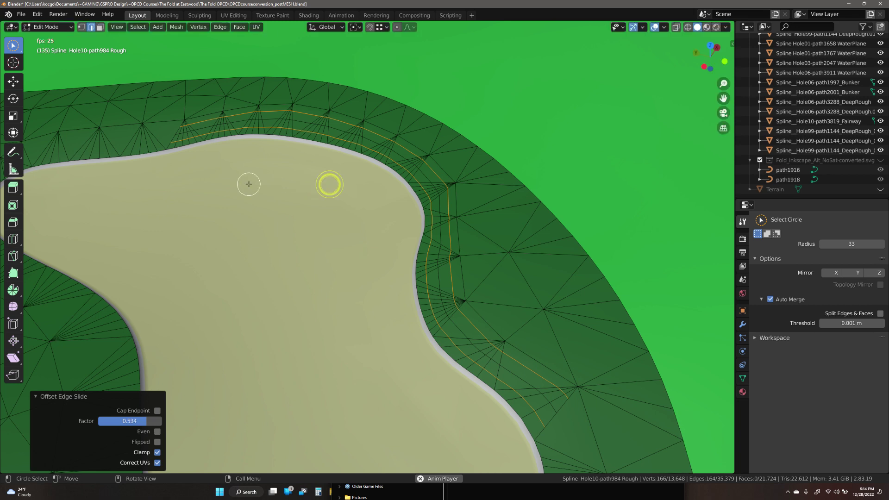
Step: Select the rough's entire border loop around the bunker in vertex mode and hide it to protect the shared edge
{"action": "key", "text": "1"}
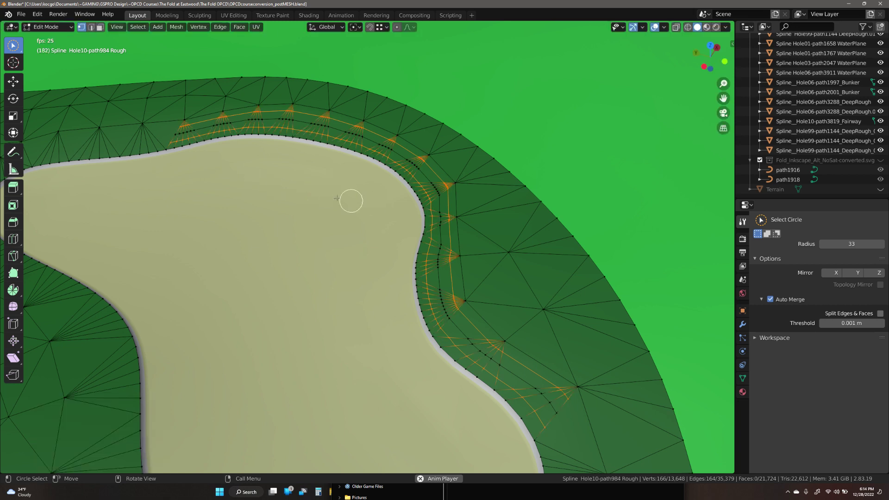
{"action": "left_click", "coordinate": [163, 156], "text": "alt"}
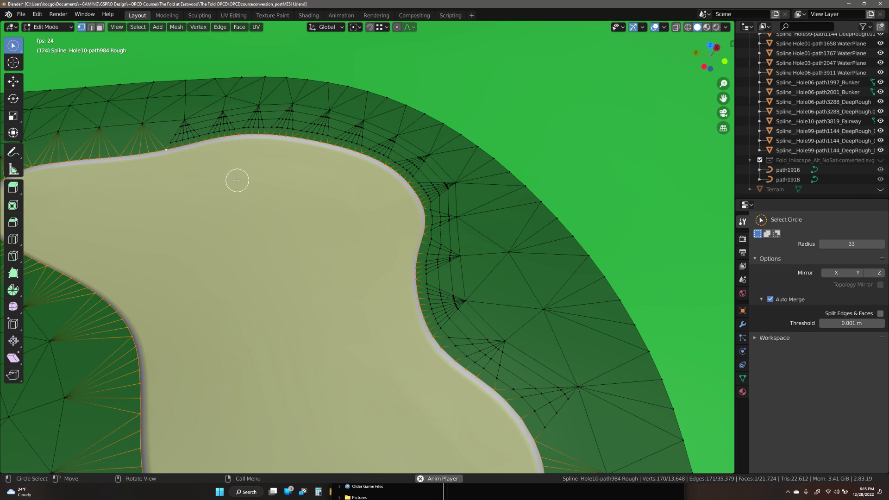
{"action": "key", "text": "h"}
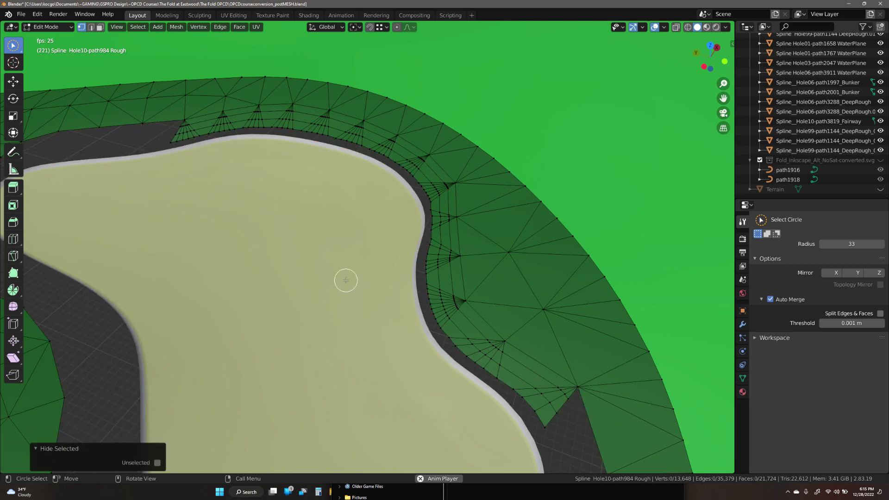
{"action": "key", "text": "alt+h"}
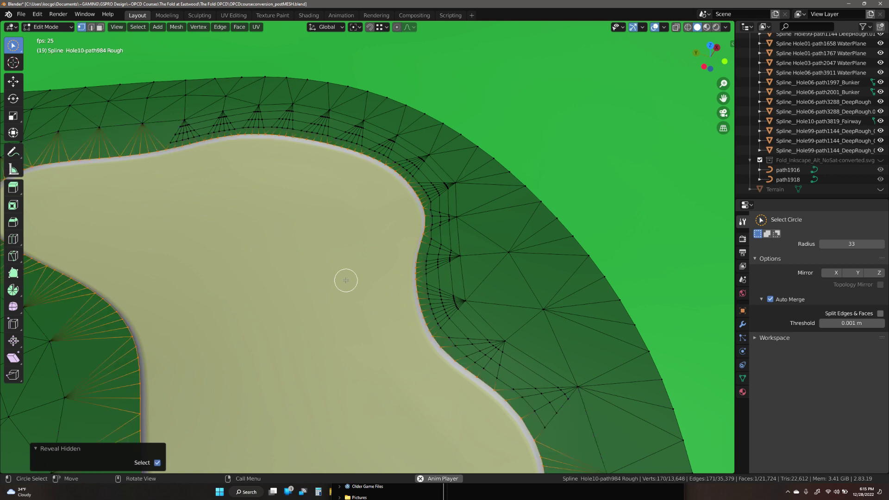
{"action": "key", "text": "h"}
Step: Select the unhidden rings of fan vertices around the bunker's curved end, relax them, and reveal the hidden border
{"action": "mouse_move", "coordinate": [172, 141]}
{"action": "left_mouse_down"}
{"action": "mouse_move", "coordinate": [300, 119]}
{"action": "mouse_move", "coordinate": [359, 129]}
{"action": "mouse_move", "coordinate": [409, 157]}
{"action": "mouse_move", "coordinate": [322, 138]}
{"action": "mouse_move", "coordinate": [392, 147]}
{"action": "mouse_move", "coordinate": [443, 191]}
{"action": "mouse_move", "coordinate": [435, 311]}
{"action": "mouse_move", "coordinate": [471, 361]}
{"action": "mouse_move", "coordinate": [544, 414]}
{"action": "mouse_move", "coordinate": [567, 413]}
{"action": "mouse_move", "coordinate": [567, 394]}
{"action": "mouse_move", "coordinate": [546, 388]}
{"action": "mouse_move", "coordinate": [549, 400]}
{"action": "mouse_move", "coordinate": [454, 310]}
{"action": "mouse_move", "coordinate": [444, 232]}
{"action": "mouse_move", "coordinate": [447, 283]}
{"action": "mouse_move", "coordinate": [442, 264]}
{"action": "left_mouse_up"}
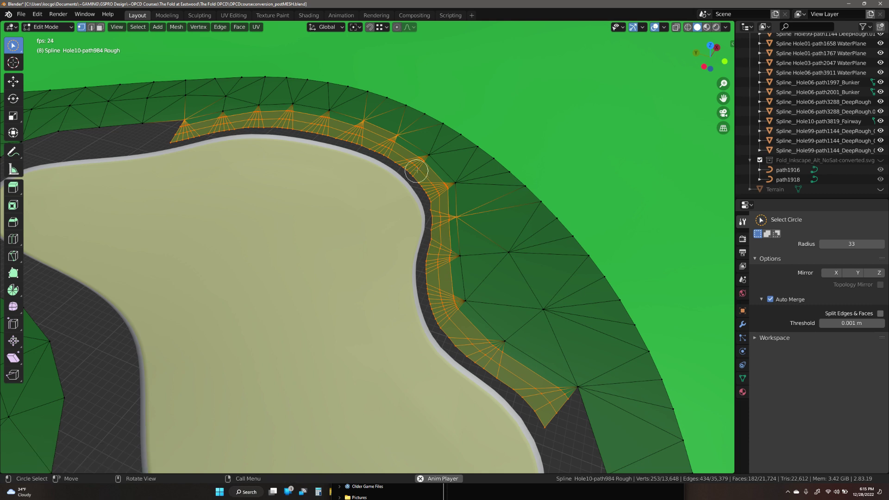
{"action": "right_click", "coordinate": [420, 169]}
{"action": "mouse_move", "coordinate": [421, 170]}
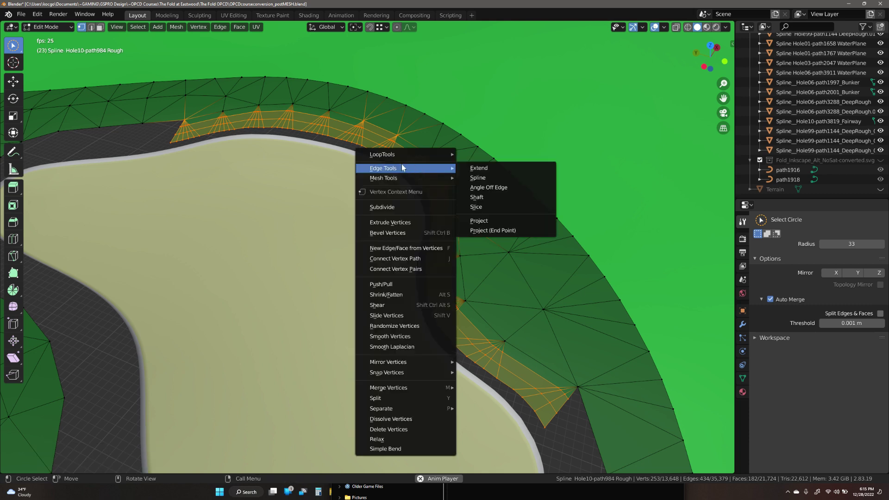
{"action": "key", "text": "x"}
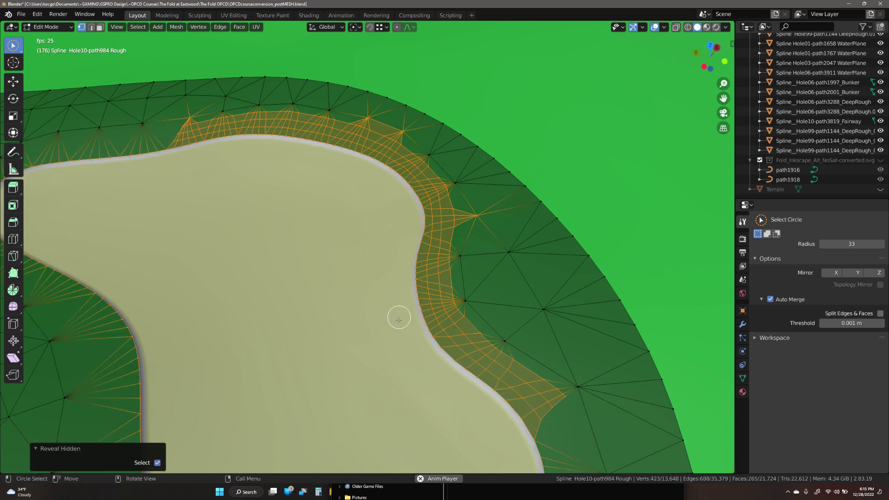
{"action": "left_click", "coordinate": [508, 255]}
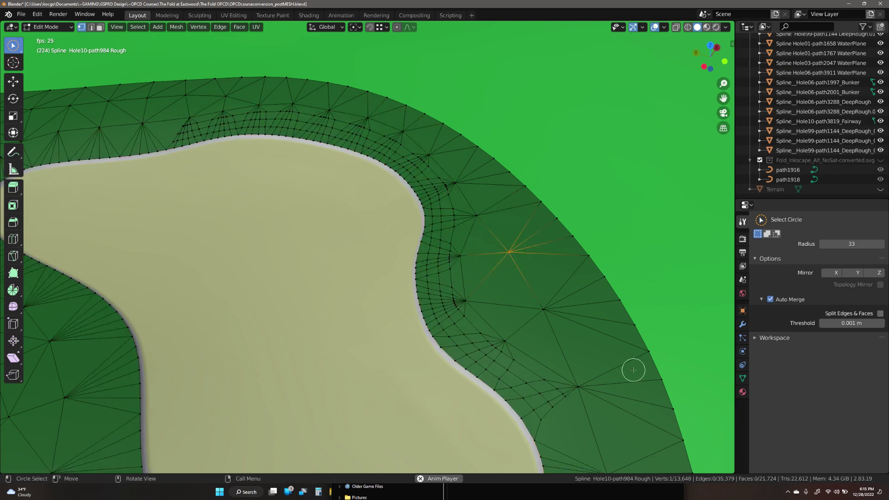
{"action": "mouse_move", "coordinate": [563, 369]}
{"action": "middle_mouse_down"}
{"action": "mouse_move", "coordinate": [599, 361]}
{"action": "mouse_move", "coordinate": [560, 343]}
{"action": "mouse_move", "coordinate": [567, 366]}
{"action": "middle_mouse_up"}
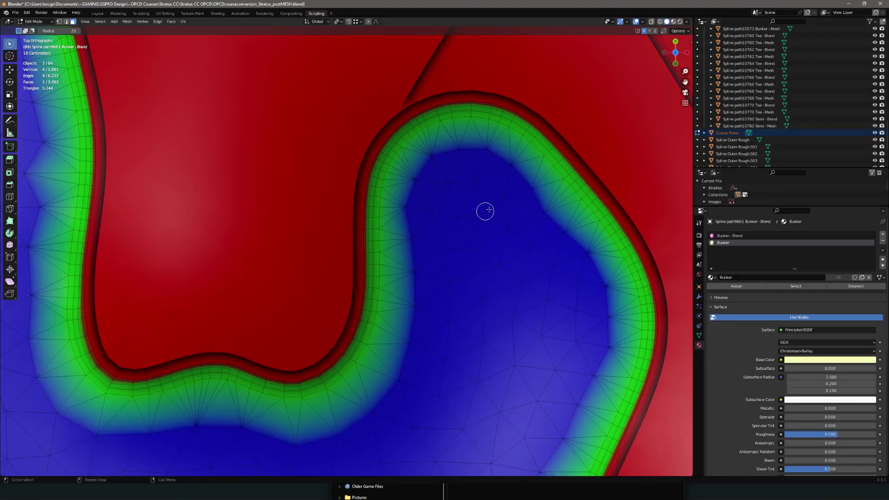
Step: Examine the blend mesh and its triangle fans around the rounded end of the Stratus course bunker
{"action": "scroll", "coordinate": [500, 129], "scroll_direction": "up", "scroll_amount": 5}
{"action": "middle_click_drag", "start_coordinate": [506, 133], "coordinate": [337, 242]}
{"action": "left_click_drag", "start_coordinate": [372, 103], "coordinate": [364, 82]}
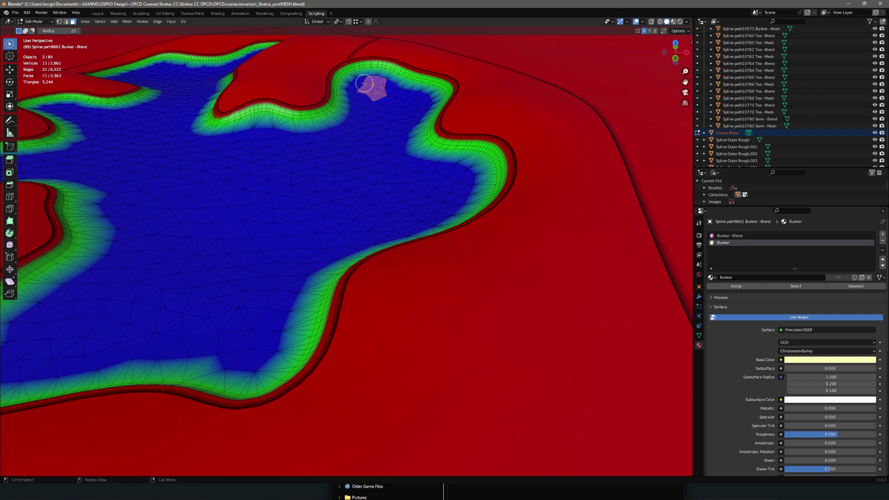
{"action": "scroll", "coordinate": [479, 342], "scroll_direction": "up", "scroll_amount": 5}
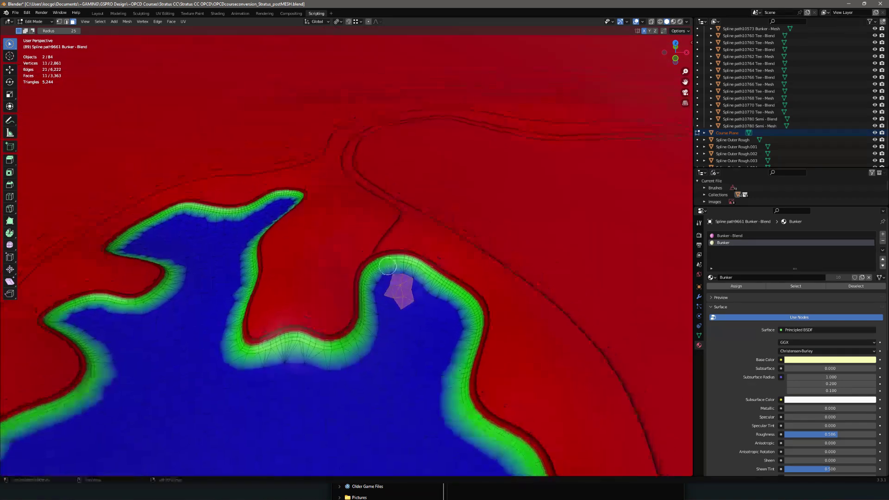
{"action": "middle_click_drag", "start_coordinate": [479, 342], "coordinate": [394, 250]}
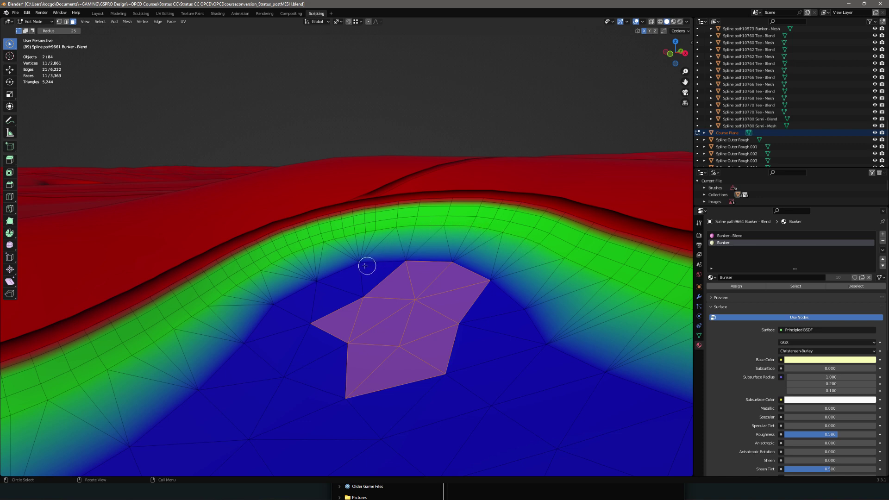
{"action": "left_click", "coordinate": [284, 277]}
{"action": "middle_click_drag", "start_coordinate": [317, 294], "coordinate": [373, 308]}
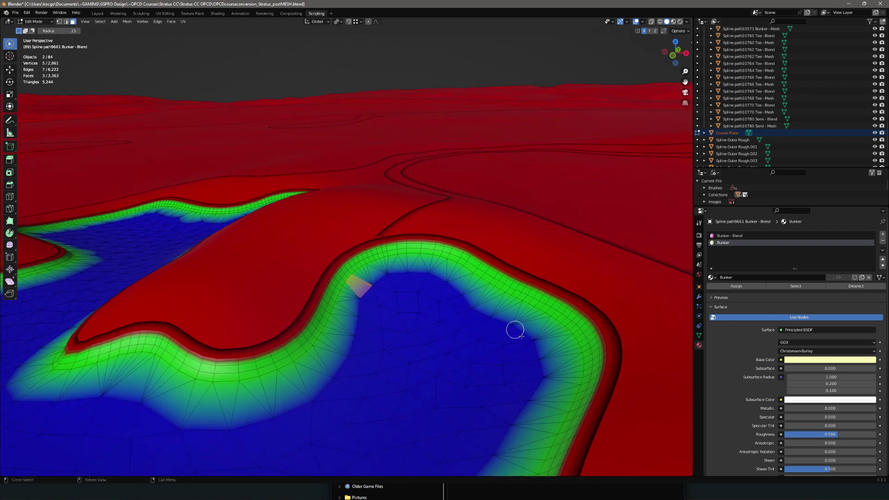
Step: Select the band of fan faces along the bunker's rounded end, exclude the innermost faces, and subdivide the band with one cut
{"action": "mouse_move", "coordinate": [526, 337]}
{"action": "left_mouse_down"}
{"action": "mouse_move", "coordinate": [483, 325]}
{"action": "mouse_move", "coordinate": [441, 292]}
{"action": "mouse_move", "coordinate": [395, 278]}
{"action": "mouse_move", "coordinate": [354, 312]}
{"action": "mouse_move", "coordinate": [374, 287]}
{"action": "mouse_move", "coordinate": [417, 270]}
{"action": "mouse_move", "coordinate": [441, 275]}
{"action": "mouse_move", "coordinate": [559, 365]}
{"action": "mouse_move", "coordinate": [489, 323]}
{"action": "mouse_move", "coordinate": [388, 302]}
{"action": "left_mouse_up"}
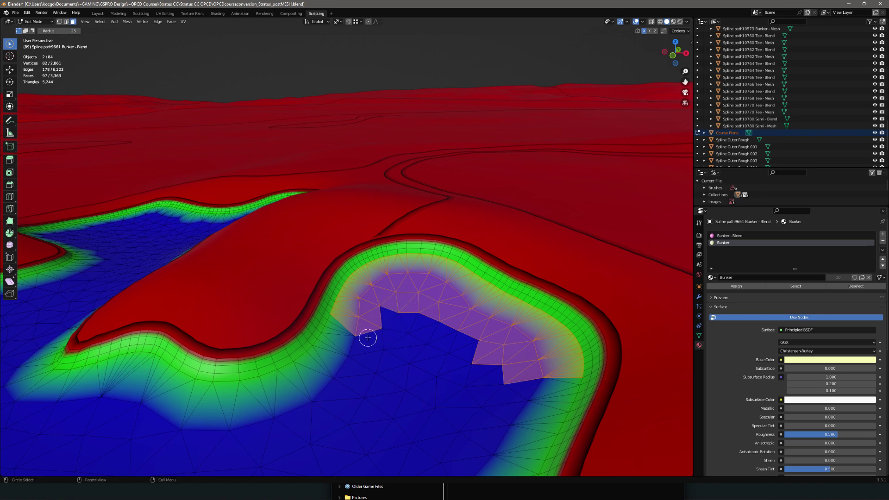
{"action": "mouse_move", "coordinate": [371, 337]}
{"action": "left_mouse_down", "text": "ctrl"}
{"action": "mouse_move", "coordinate": [405, 306]}
{"action": "mouse_move", "coordinate": [503, 350]}
{"action": "mouse_move", "coordinate": [515, 375]}
{"action": "left_mouse_up", "text": "ctrl"}
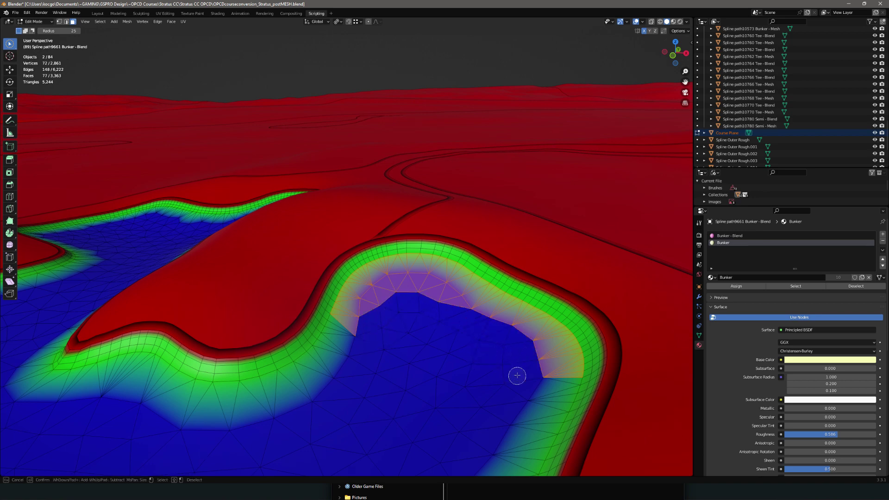
{"action": "scroll", "coordinate": [467, 262], "scroll_direction": "up", "scroll_amount": 3}
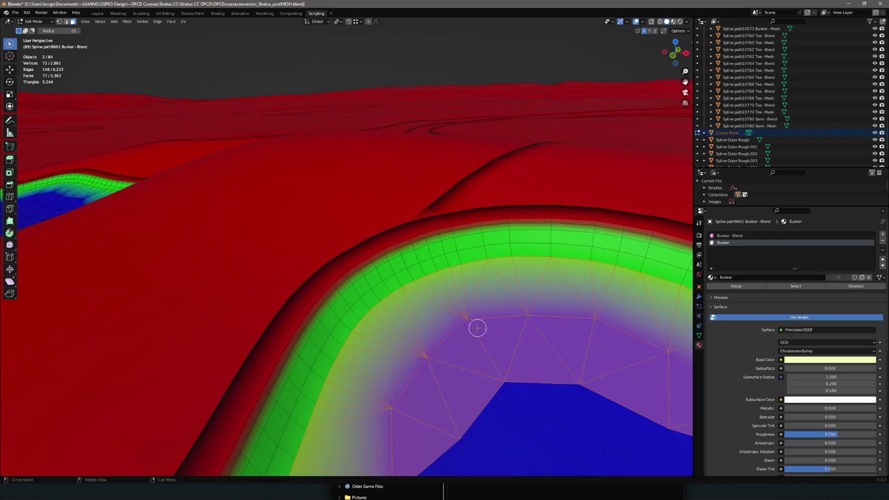
{"action": "middle_click_drag", "start_coordinate": [479, 329], "coordinate": [394, 277]}
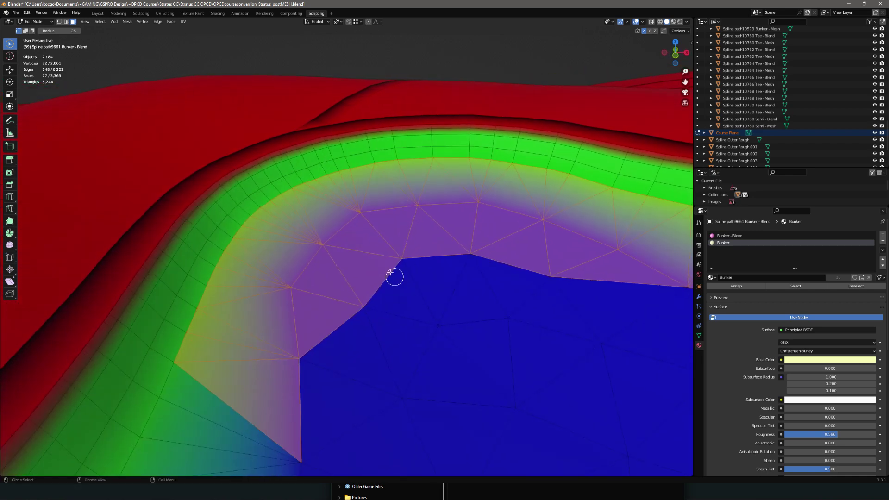
{"action": "right_click", "coordinate": [399, 220]}
{"action": "left_click", "coordinate": [399, 220]}
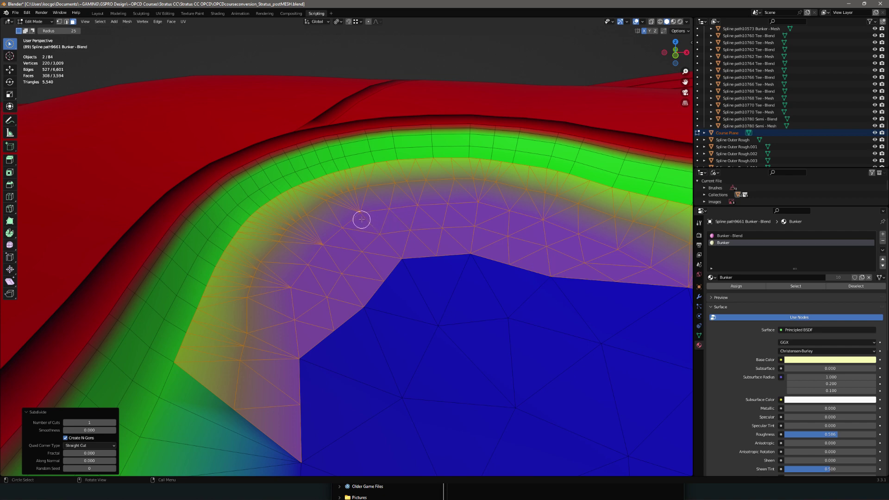
{"action": "scroll", "coordinate": [362, 221], "scroll_direction": "up", "scroll_amount": 2}
{"action": "middle_click_drag", "start_coordinate": [367, 248], "coordinate": [371, 258]}
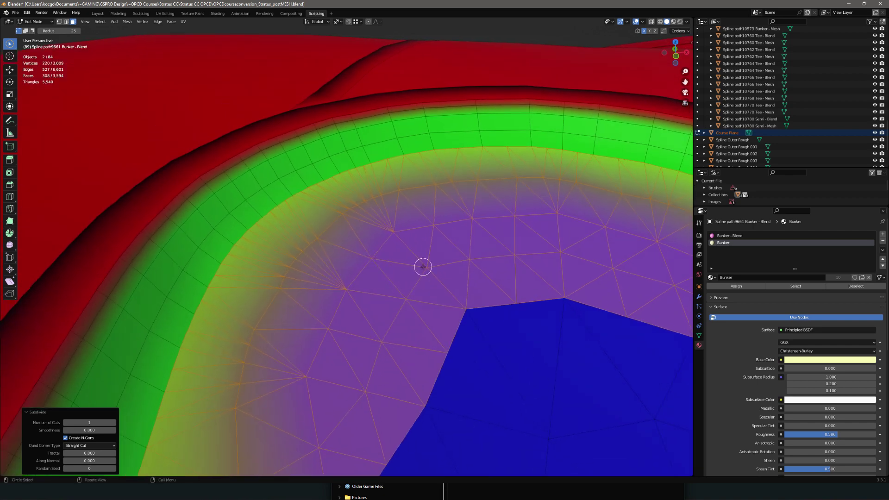
{"action": "key", "text": "alt+a"}
Step: Examine the subdivided vertices and color blend along the bunker's inner edge
{"action": "middle_click_drag", "start_coordinate": [524, 329], "coordinate": [455, 328]}
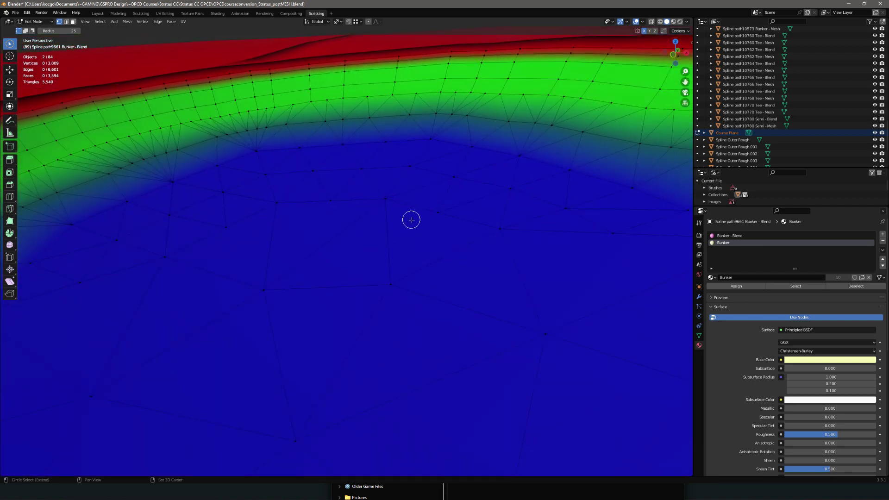
{"action": "scroll", "coordinate": [383, 183], "scroll_direction": "down", "scroll_amount": 4}
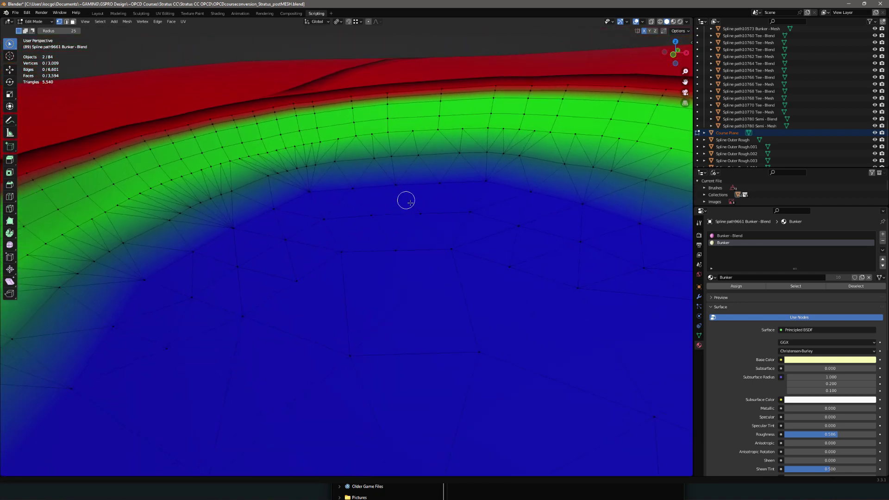
{"action": "middle_click_drag", "start_coordinate": [413, 228], "coordinate": [454, 246]}
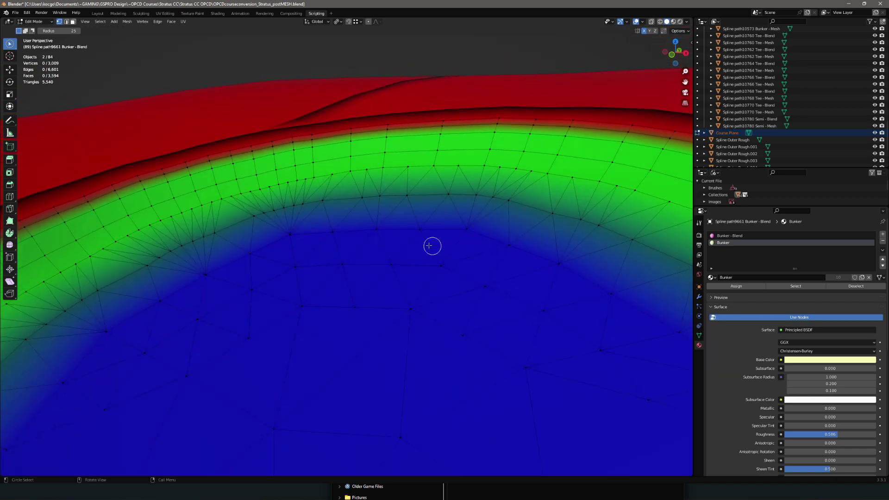
{"action": "scroll", "coordinate": [389, 237], "scroll_direction": "down", "scroll_amount": 3}
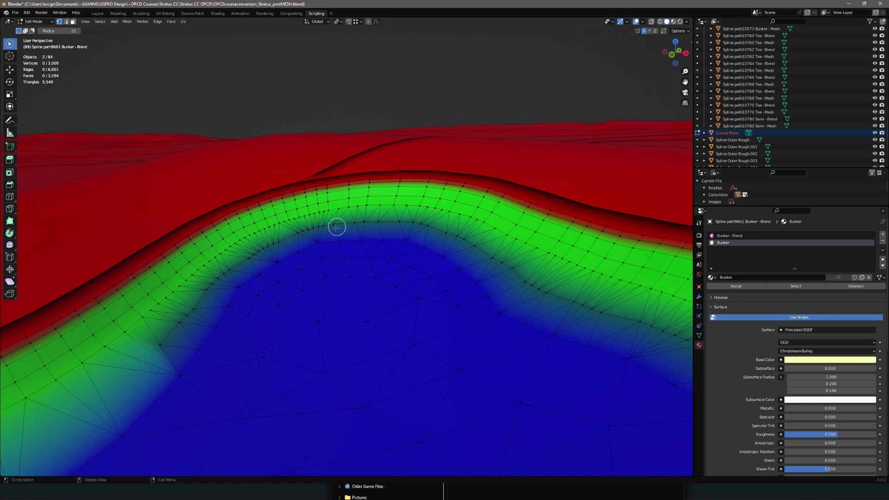
{"action": "scroll", "coordinate": [257, 249], "scroll_direction": "up", "scroll_amount": 3}
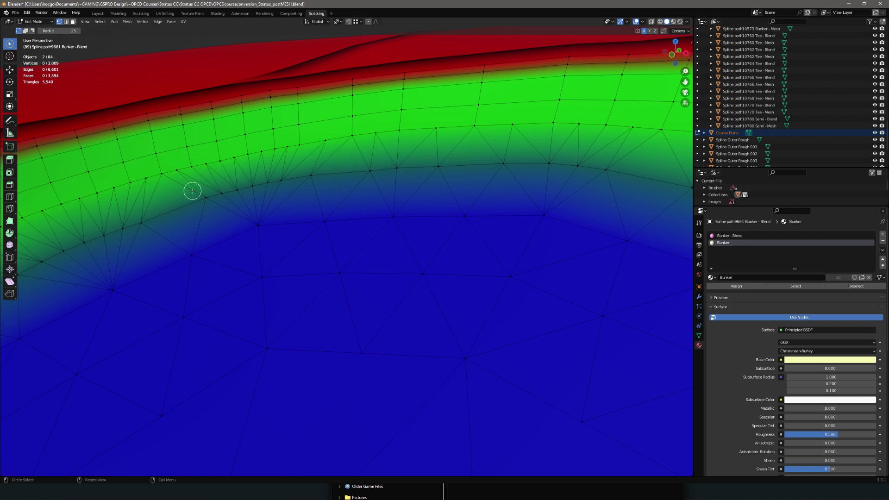
{"action": "scroll", "coordinate": [247, 202], "scroll_direction": "down", "scroll_amount": 4}
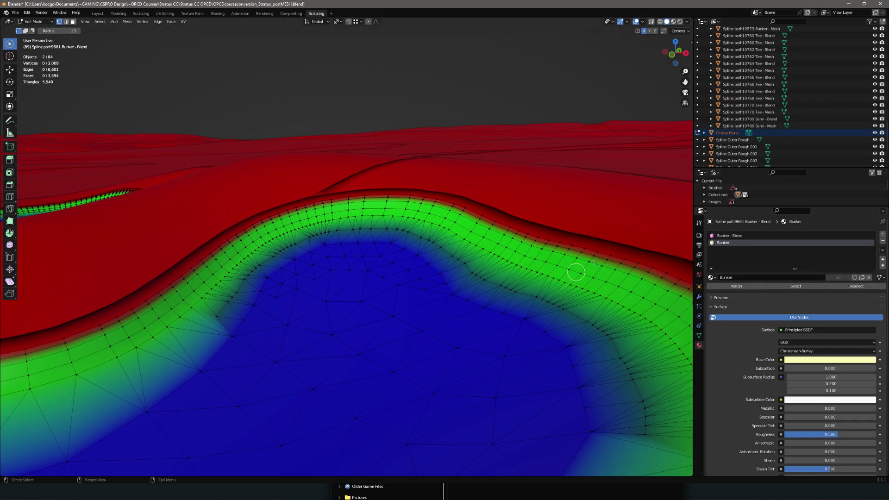
Step: Set the circle selection radius to 36 and paint-select the subdivided band's vertices around the bunker's rounded end before dropping the selection
{"action": "left_click", "coordinate": [699, 223]}
{"action": "left_click_drag", "start_coordinate": [820, 239], "coordinate": [829, 239]}
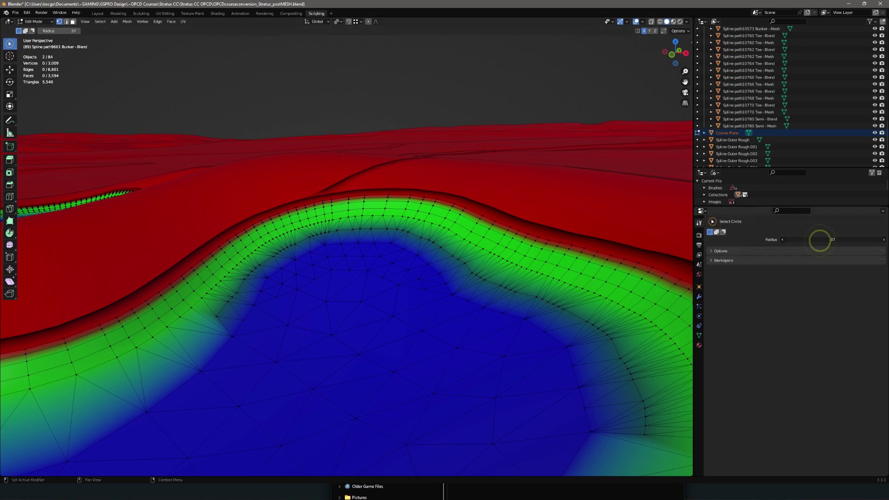
{"action": "mouse_move", "coordinate": [201, 307]}
{"action": "left_mouse_down"}
{"action": "mouse_move", "coordinate": [257, 248]}
{"action": "mouse_move", "coordinate": [339, 225]}
{"action": "mouse_move", "coordinate": [412, 222]}
{"action": "mouse_move", "coordinate": [500, 249]}
{"action": "mouse_move", "coordinate": [571, 300]}
{"action": "mouse_move", "coordinate": [470, 250]}
{"action": "mouse_move", "coordinate": [439, 247]}
{"action": "mouse_move", "coordinate": [587, 302]}
{"action": "mouse_move", "coordinate": [544, 271]}
{"action": "mouse_move", "coordinate": [478, 266]}
{"action": "mouse_move", "coordinate": [510, 286]}
{"action": "mouse_move", "coordinate": [366, 236]}
{"action": "mouse_move", "coordinate": [260, 264]}
{"action": "mouse_move", "coordinate": [209, 318]}
{"action": "mouse_move", "coordinate": [277, 252]}
{"action": "left_mouse_up"}
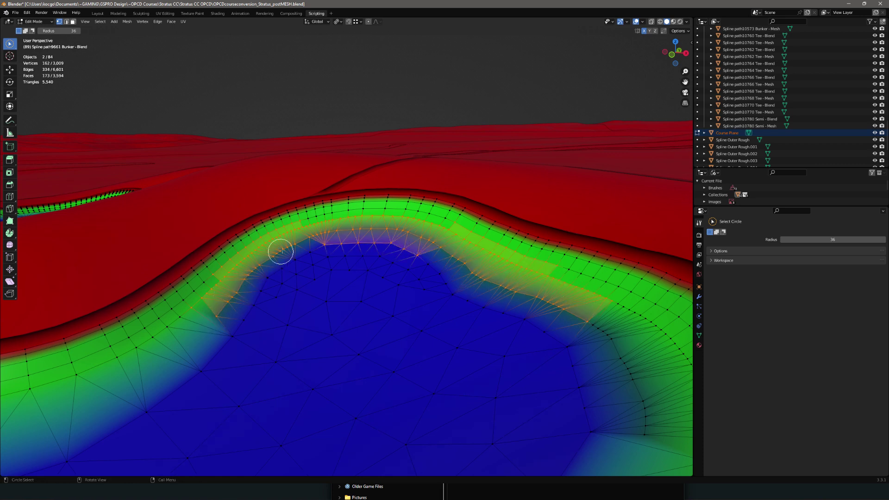
{"action": "right_click", "coordinate": [278, 252]}
{"action": "right_click", "coordinate": [309, 242]}
{"action": "left_click", "coordinate": [395, 314]}
{"action": "scroll", "coordinate": [388, 238], "scroll_direction": "up", "scroll_amount": 3}
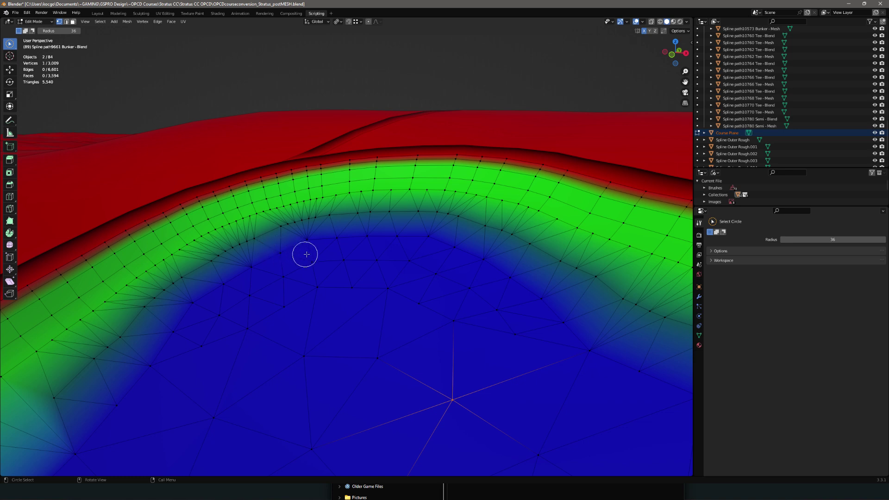
{"action": "middle_click_drag", "start_coordinate": [363, 246], "coordinate": [388, 274]}
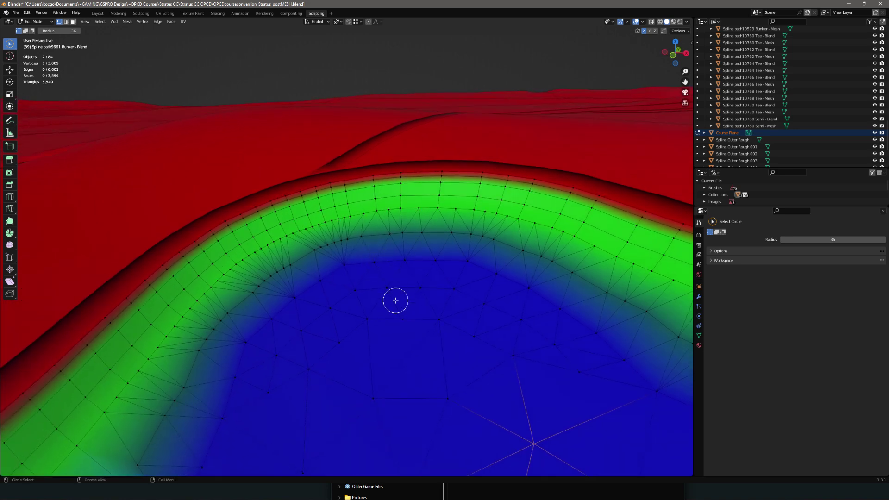